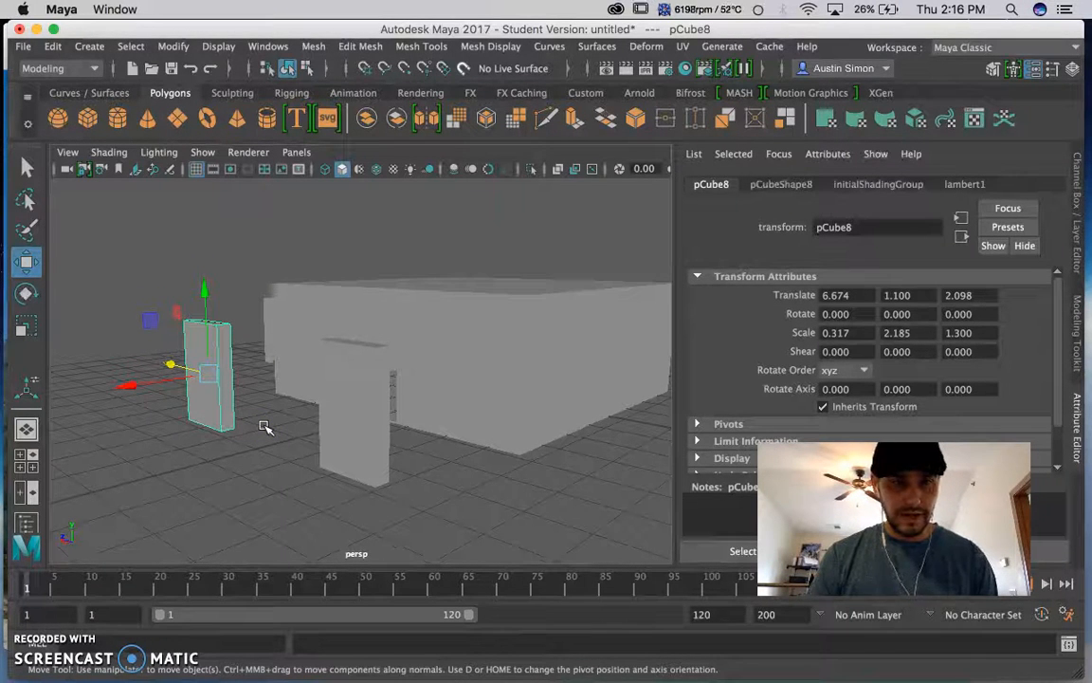
Select the separate door slab at Z -2.266 and slide it along Z to about 0.658, beside the other front slab.
left_click_drag(303, 402, 343, 396, "alt")
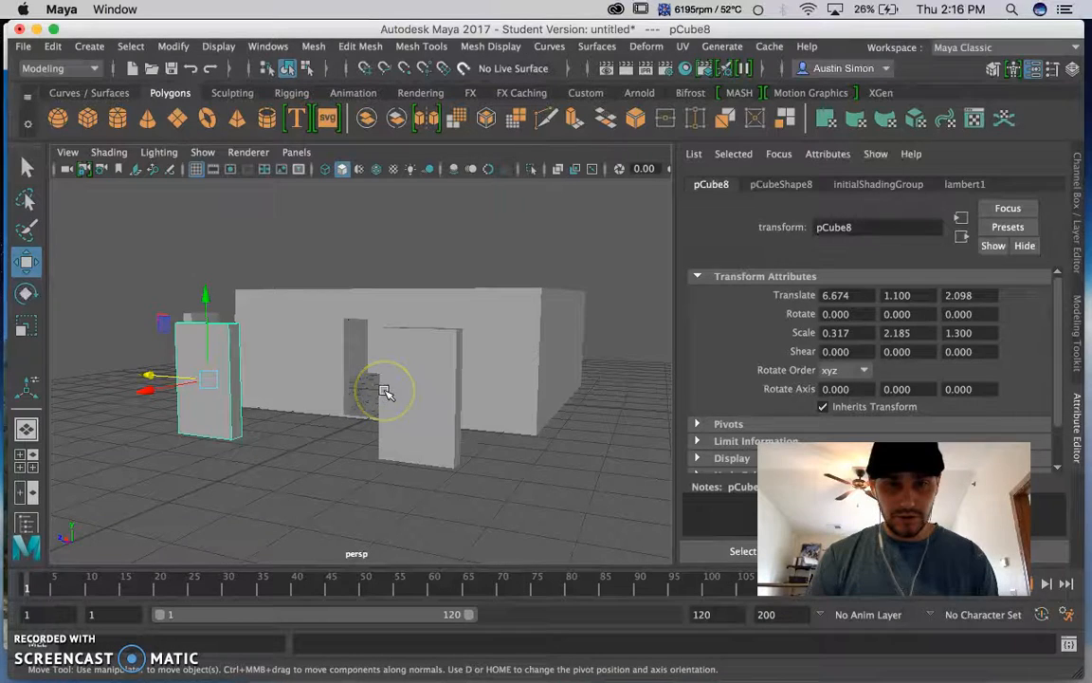
left_click(409, 398)
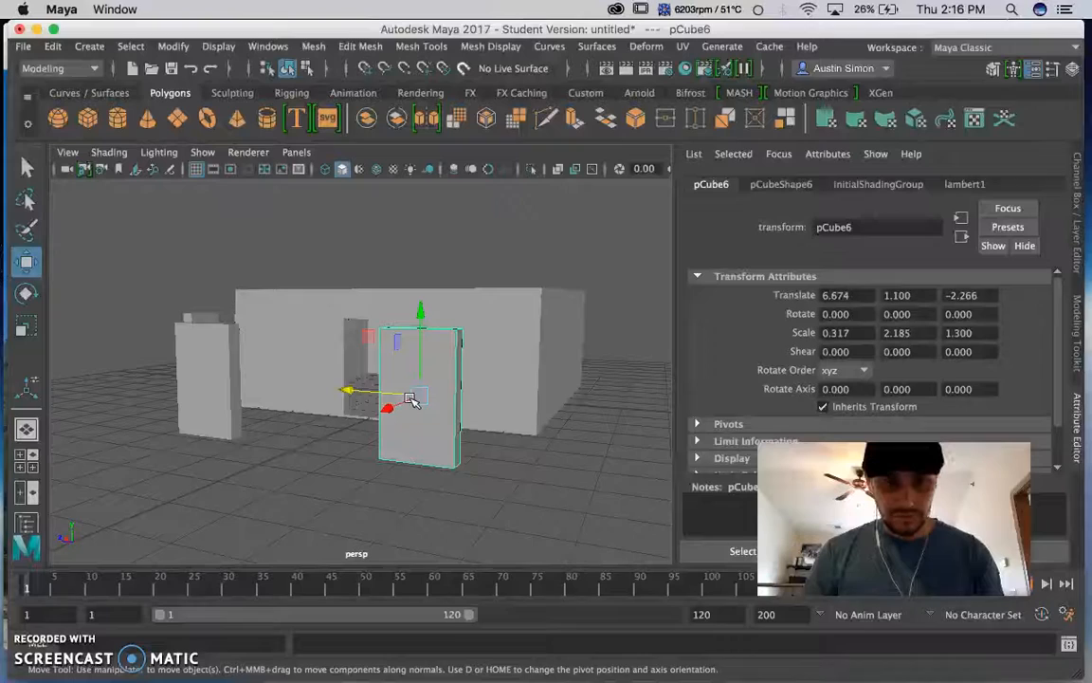
key("r")
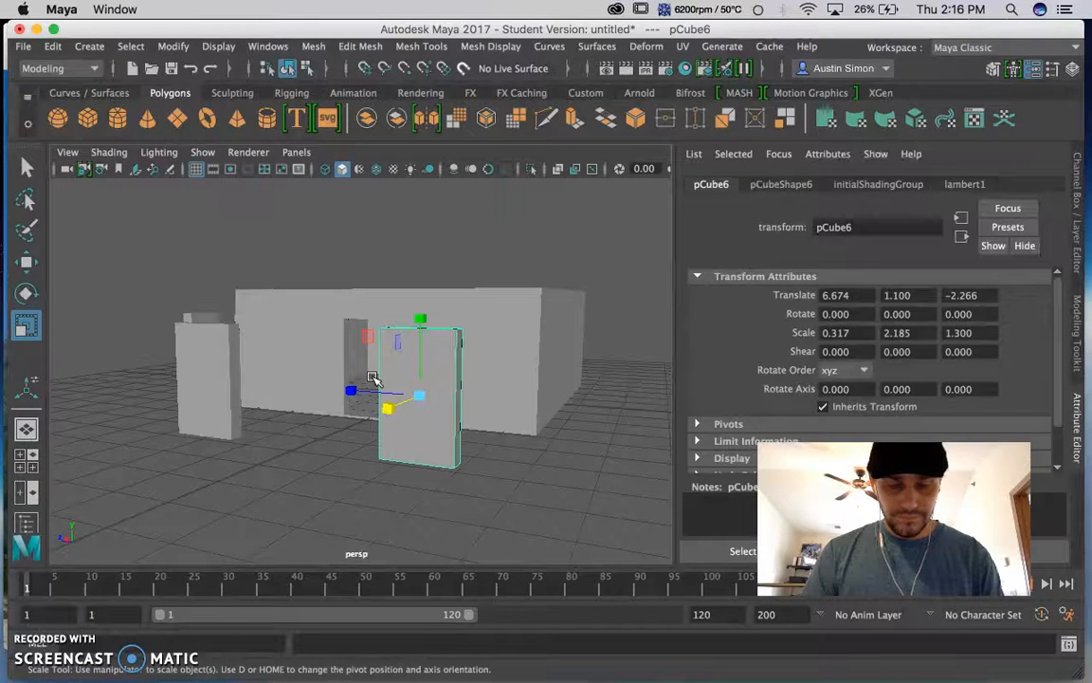
key("w")
left_click(353, 389)
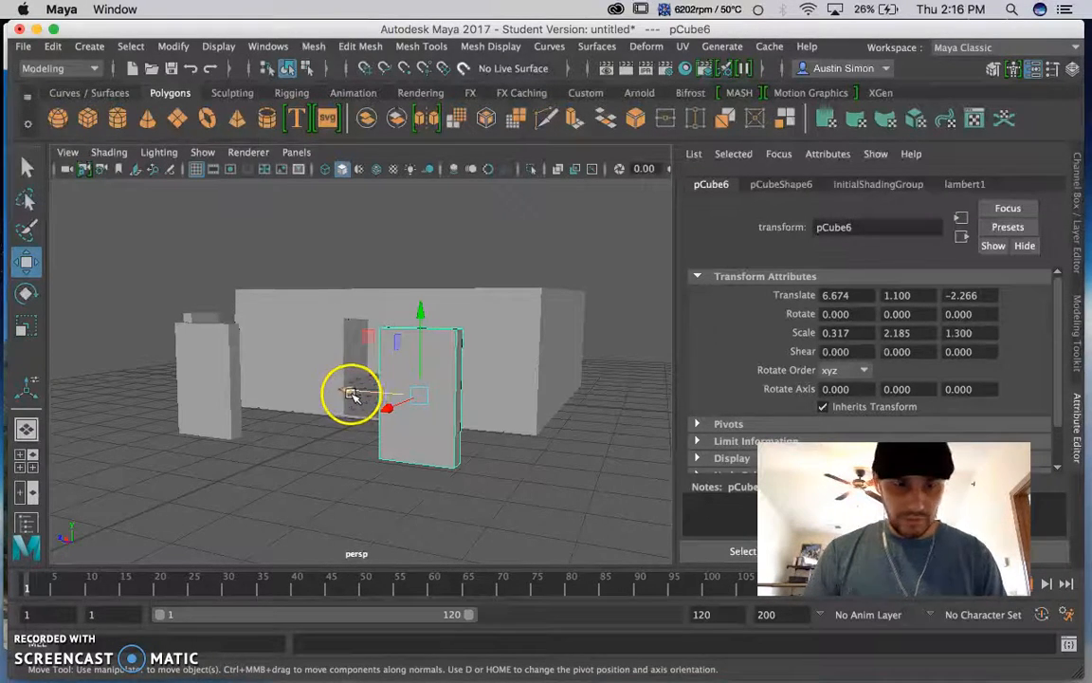
left_click_drag(350, 392, 241, 379, "alt")
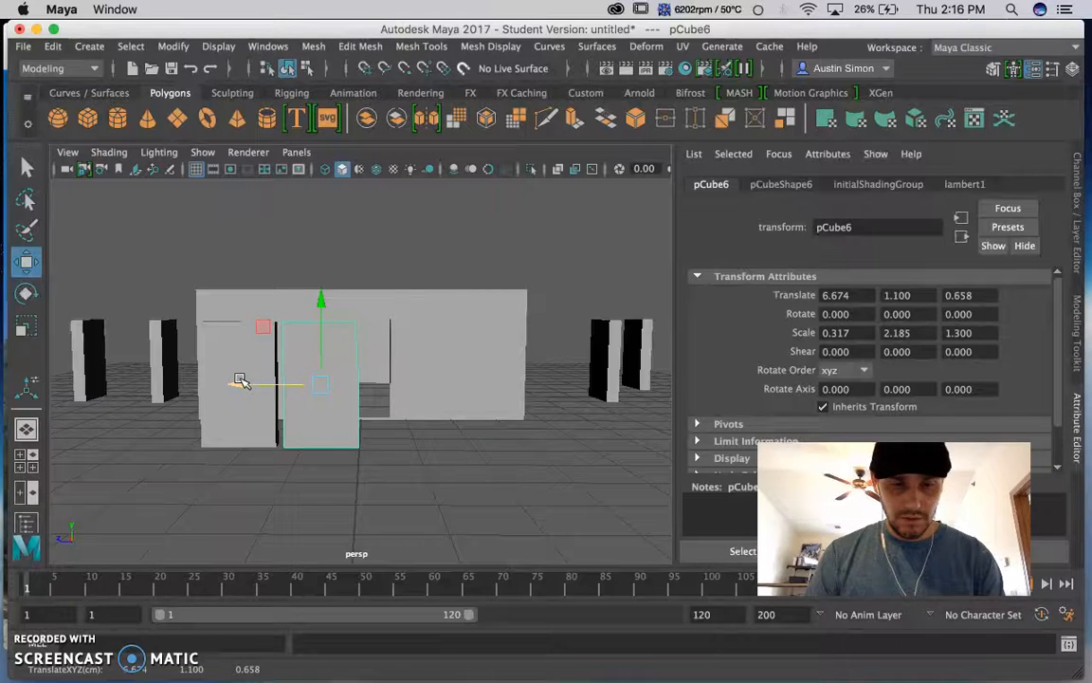
Scale the selected slab into a small handle block, about 0.348 in X, 0.865 in Y and 0.302 in Z.
key("r")
left_click_drag(323, 308, 325, 371)
left_click_drag(245, 384, 304, 392)
left_click(299, 413)
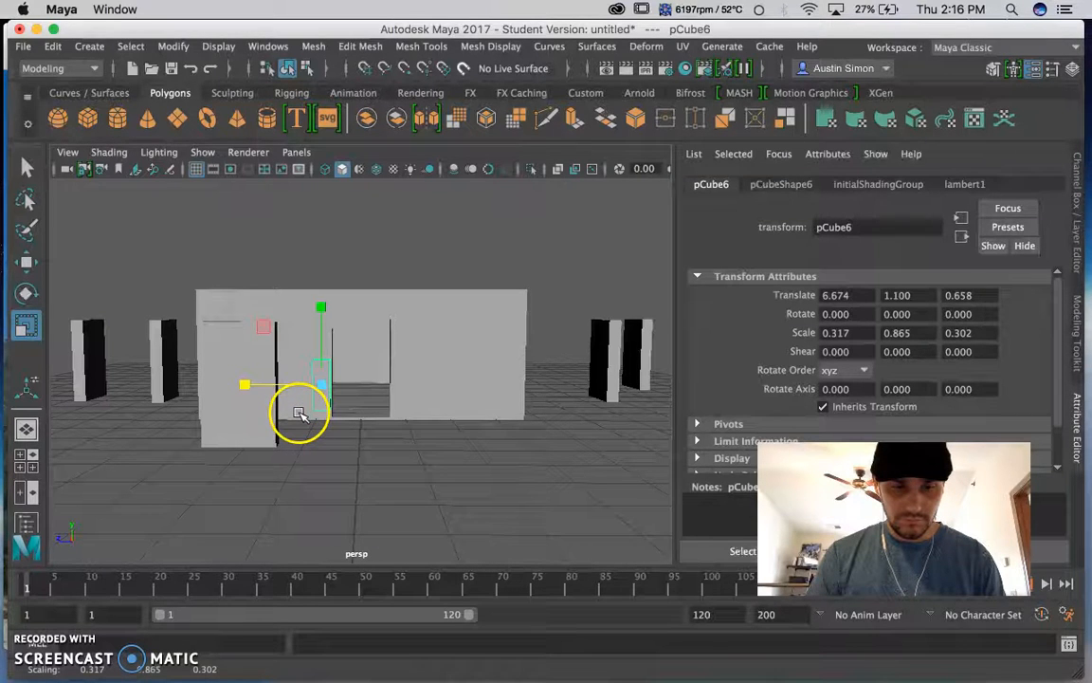
left_click_drag(305, 414, 139, 427, "alt")
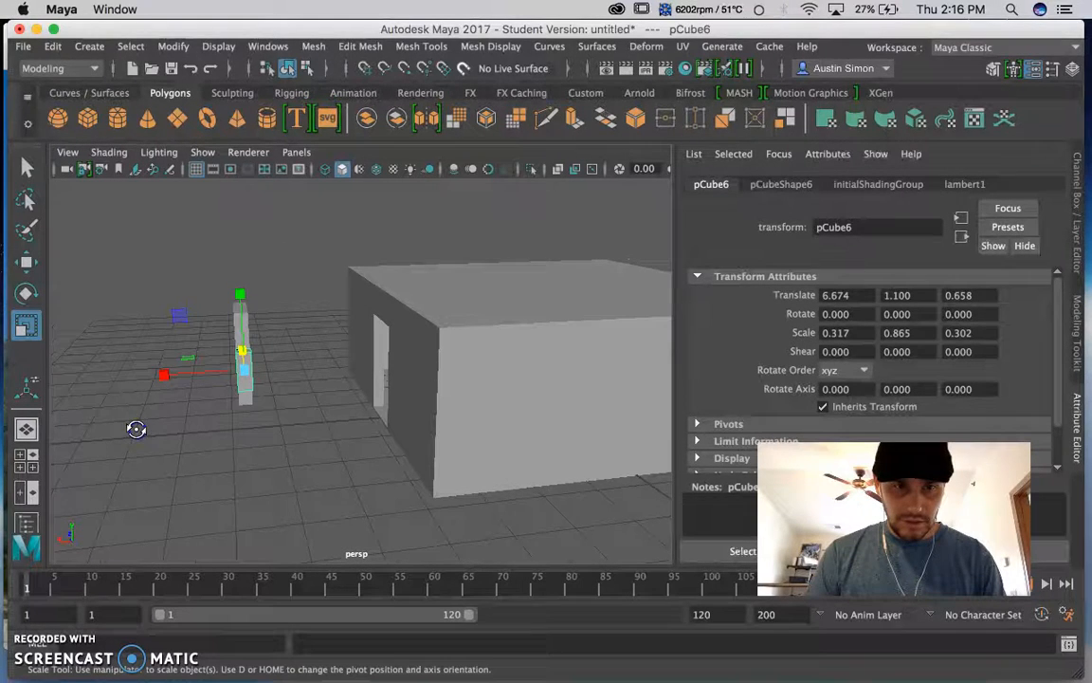
left_click_drag(163, 377, 164, 379)
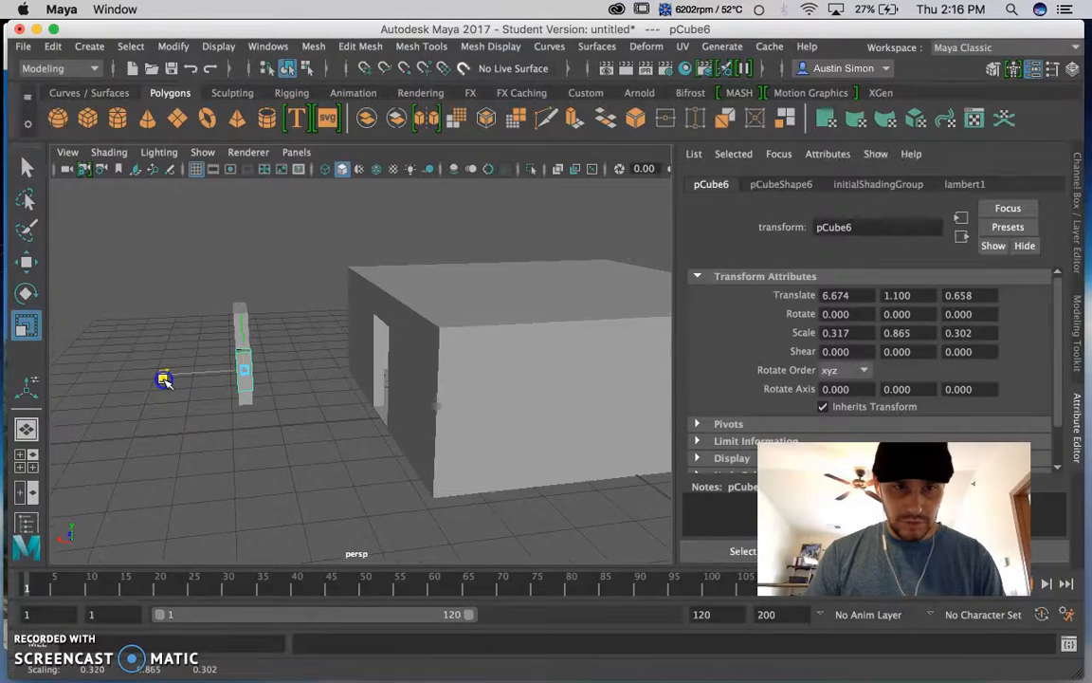
Move the small handle block along Z to about 2.437, over the remaining front door slab.
left_click_drag(212, 407, 389, 402, "alt")
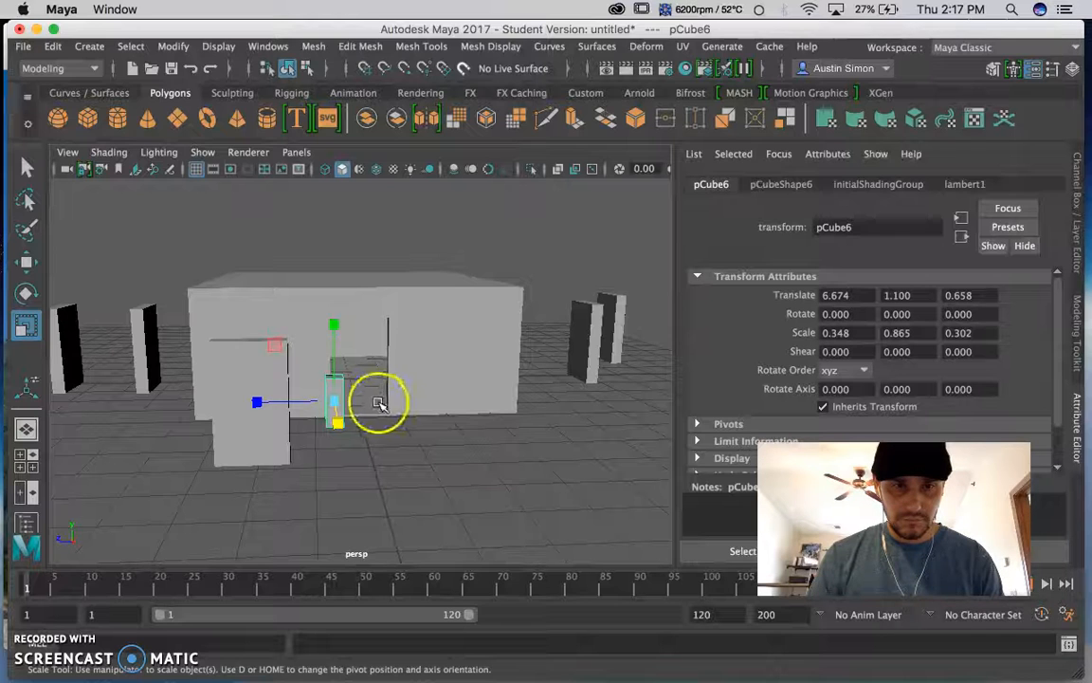
key("w")
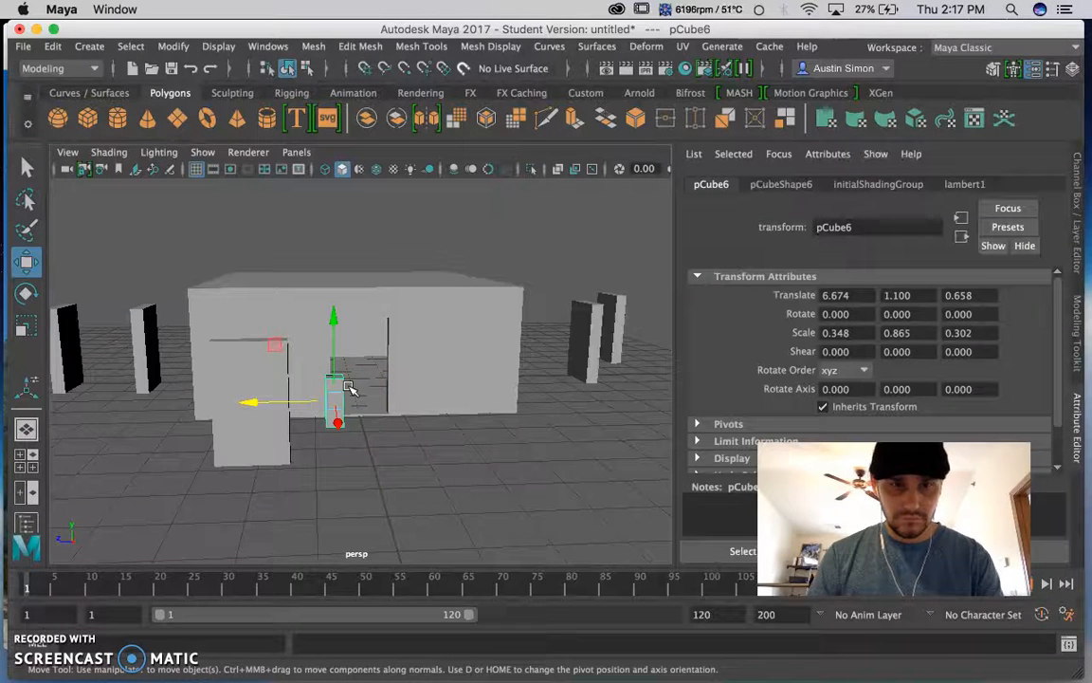
left_click_drag(256, 402, 145, 390)
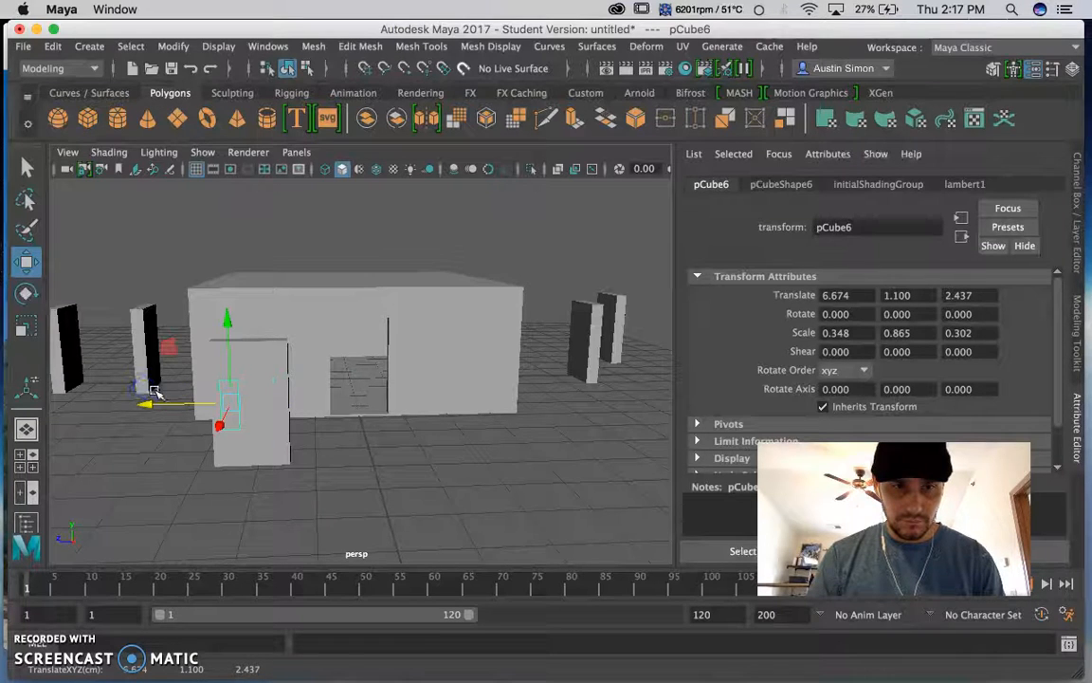
Check how the handle block sits through the door slab and raise it to about 1.575 in Y.
key("f")
scroll(283, 417, "down", 5)
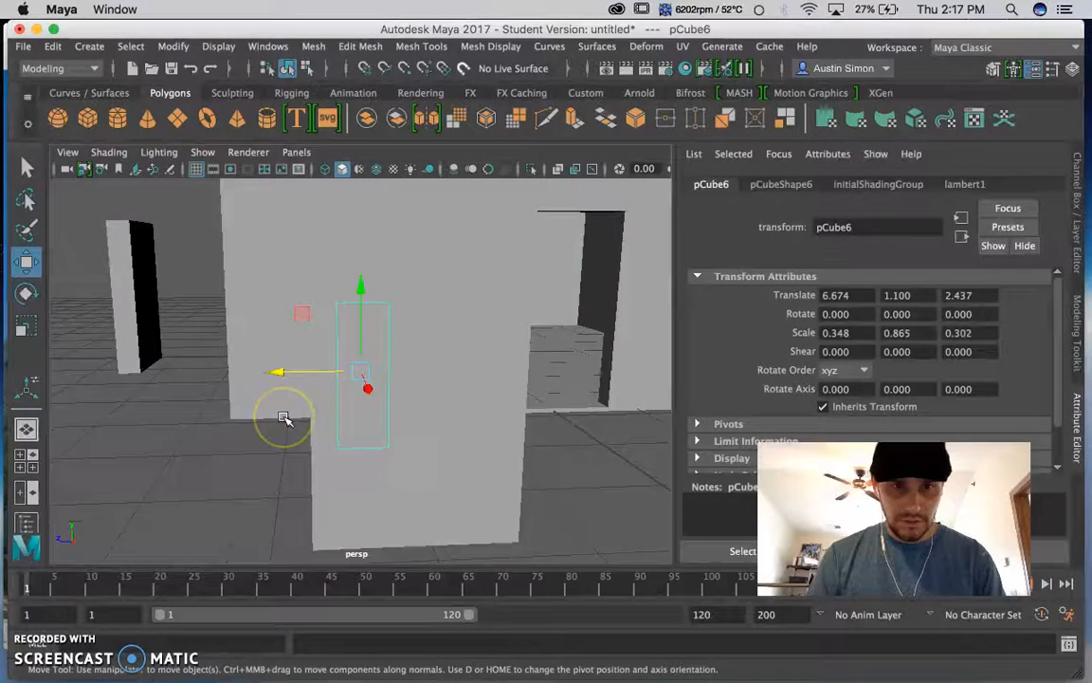
left_click_drag(319, 436, 480, 464, "alt")
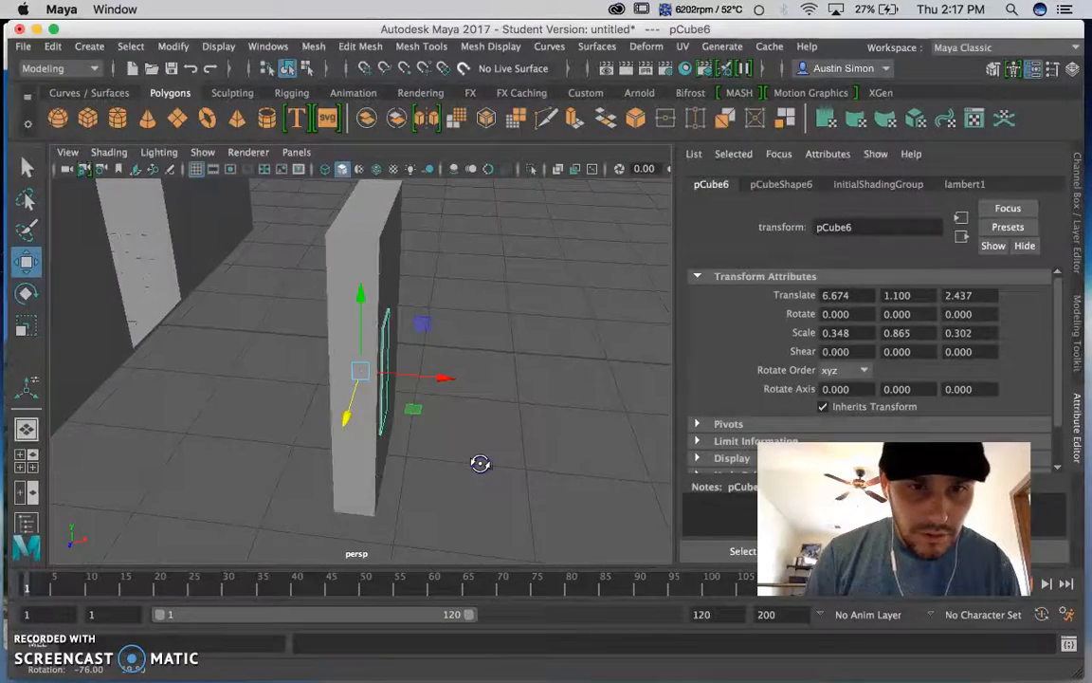
scroll(368, 367, "up", 5)
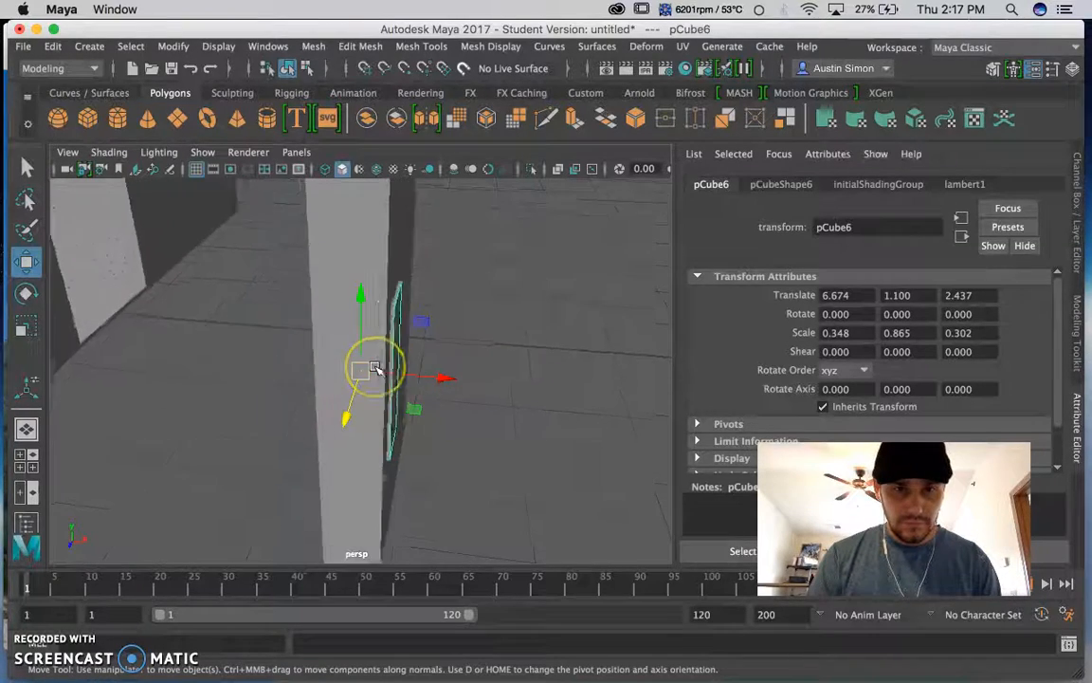
scroll(377, 370, "down", 5)
left_click(390, 384)
left_click_drag(391, 384, 335, 343, "alt")
left_click_drag(360, 289, 359, 280)
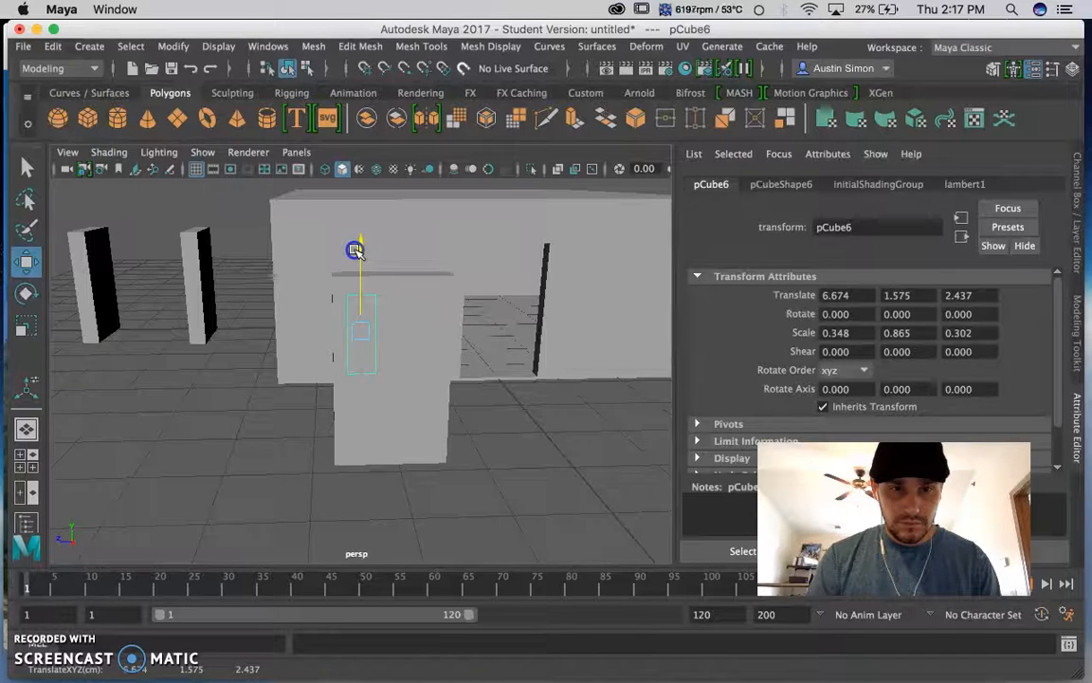
Slide the handle block along Z to about 3.202, clear of the door slab's side edge.
mouse_move(400, 385)
left_mouse_down("alt")
mouse_move(394, 364)
mouse_move(390, 372)
mouse_move(446, 385)
mouse_move(408, 385)
left_mouse_up("alt")
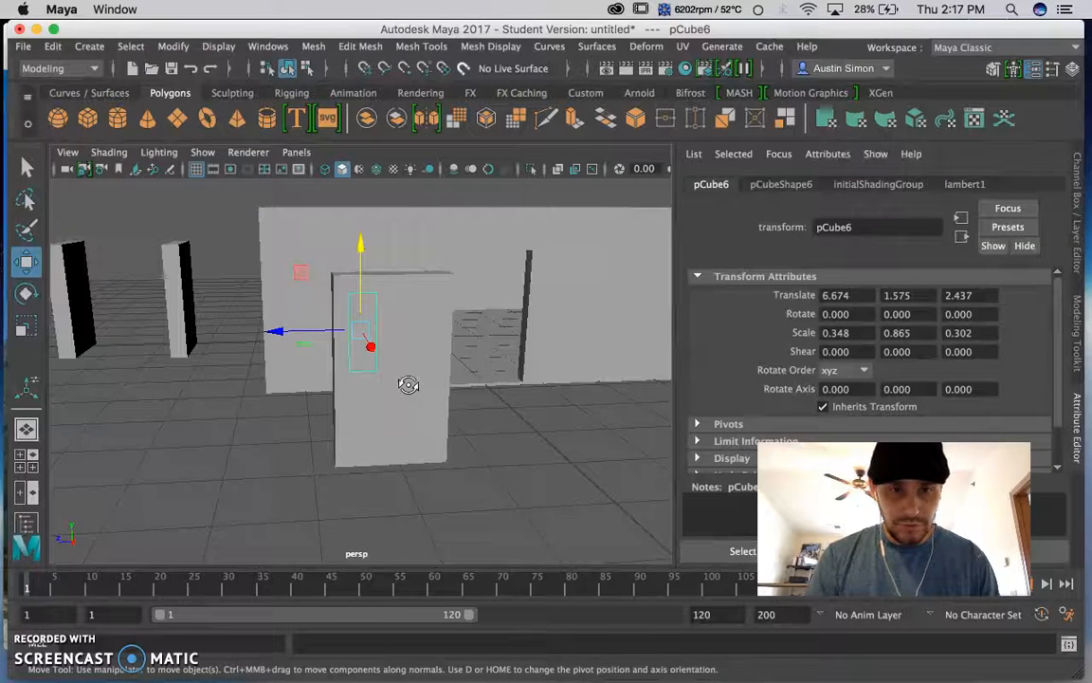
left_click(369, 387)
left_click_drag(369, 386, 344, 394, "alt")
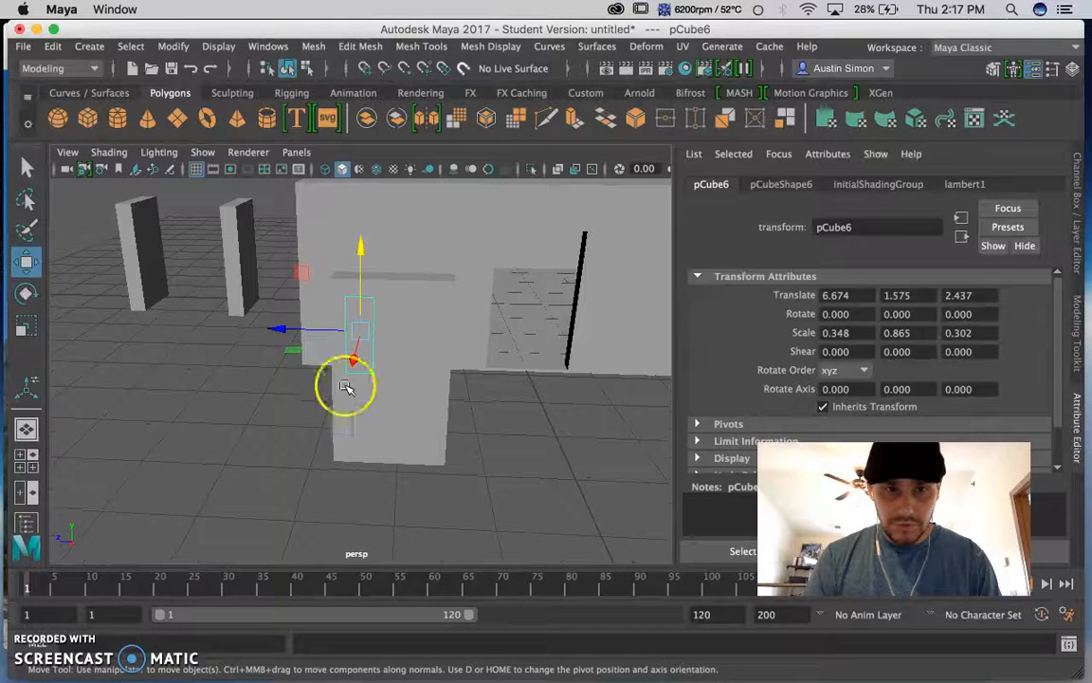
left_click(282, 334)
left_click_drag(283, 334, 215, 332)
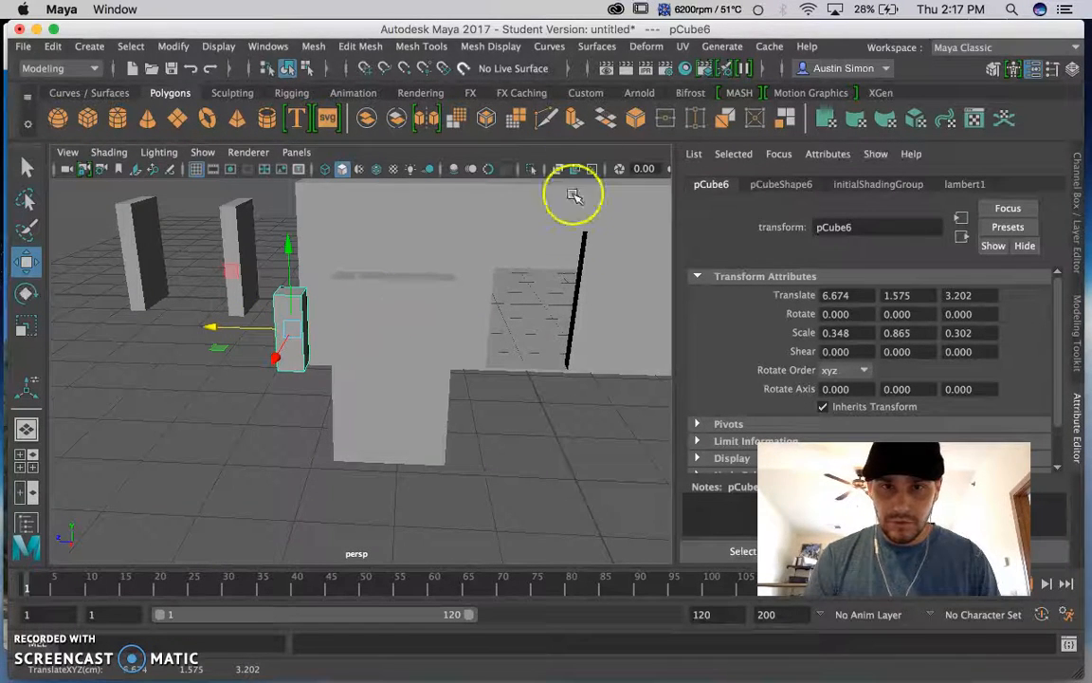
left_click(571, 117)
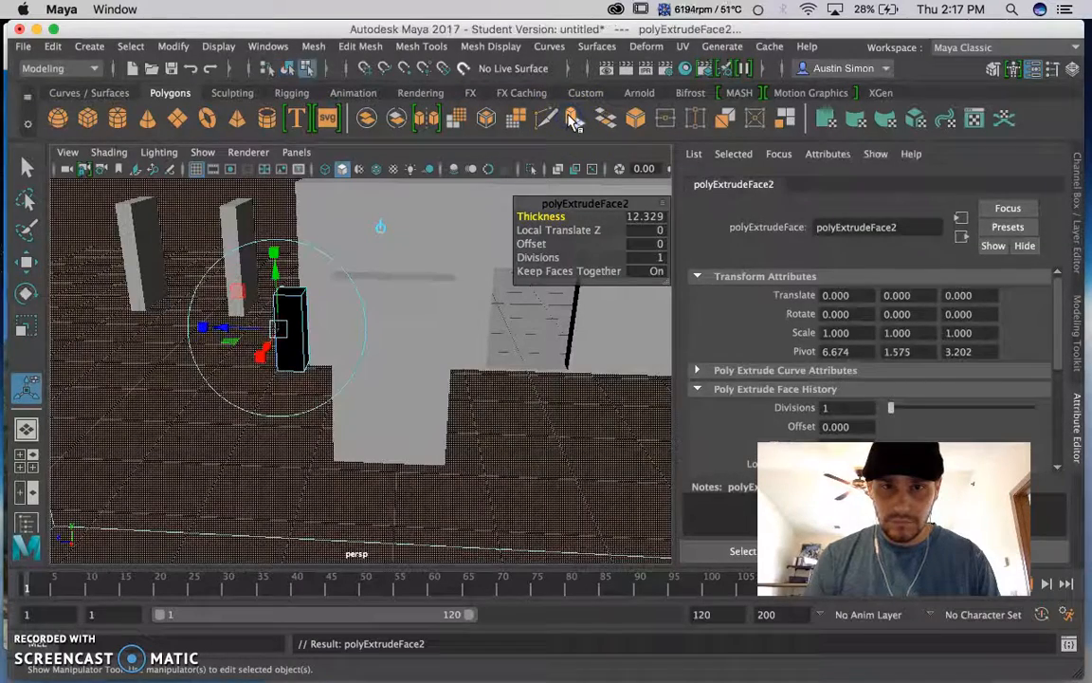
key("super+z")
left_click(267, 429)
Bevel the handle block's edges with a fraction of 1.
left_click(297, 353)
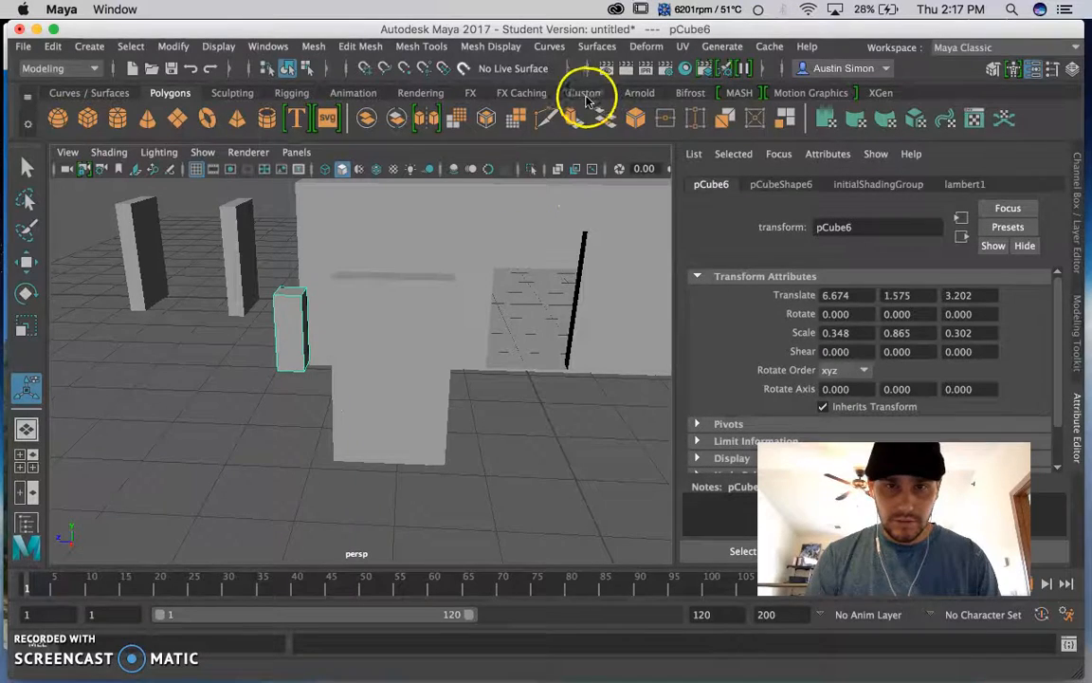
left_click(634, 120)
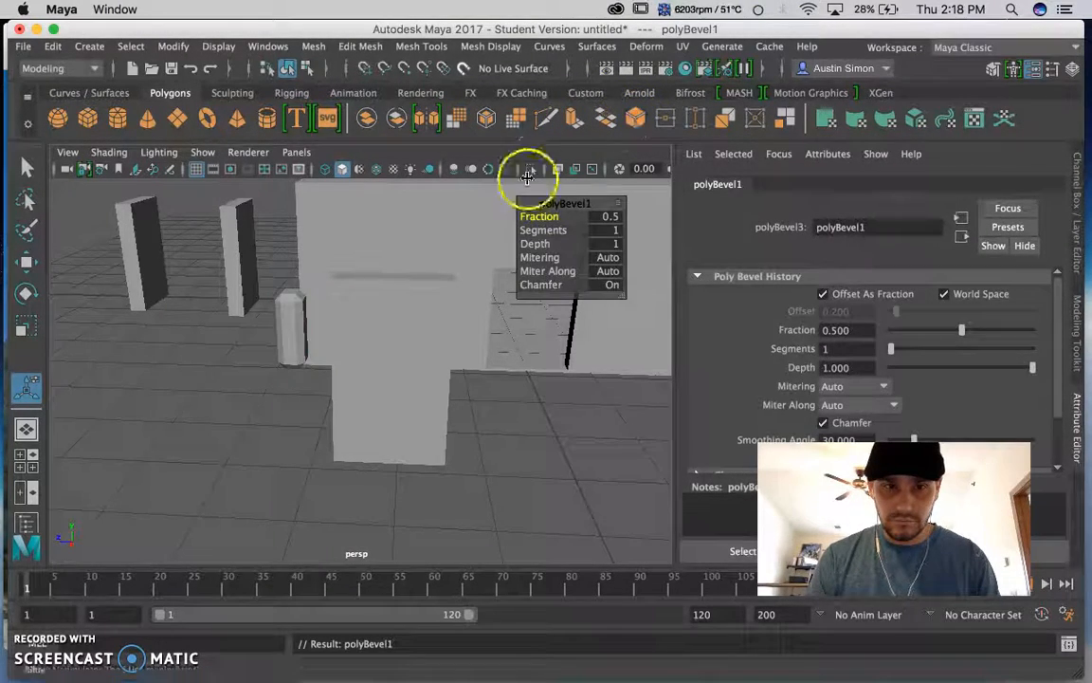
left_click(614, 218)
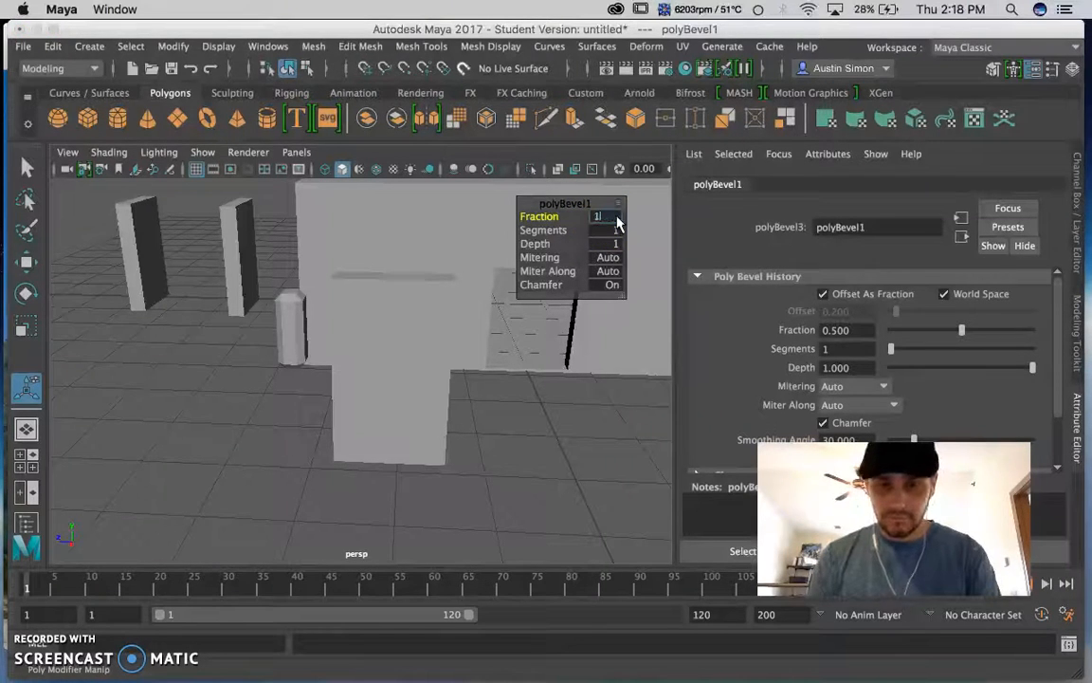
type("1")
key("Return")
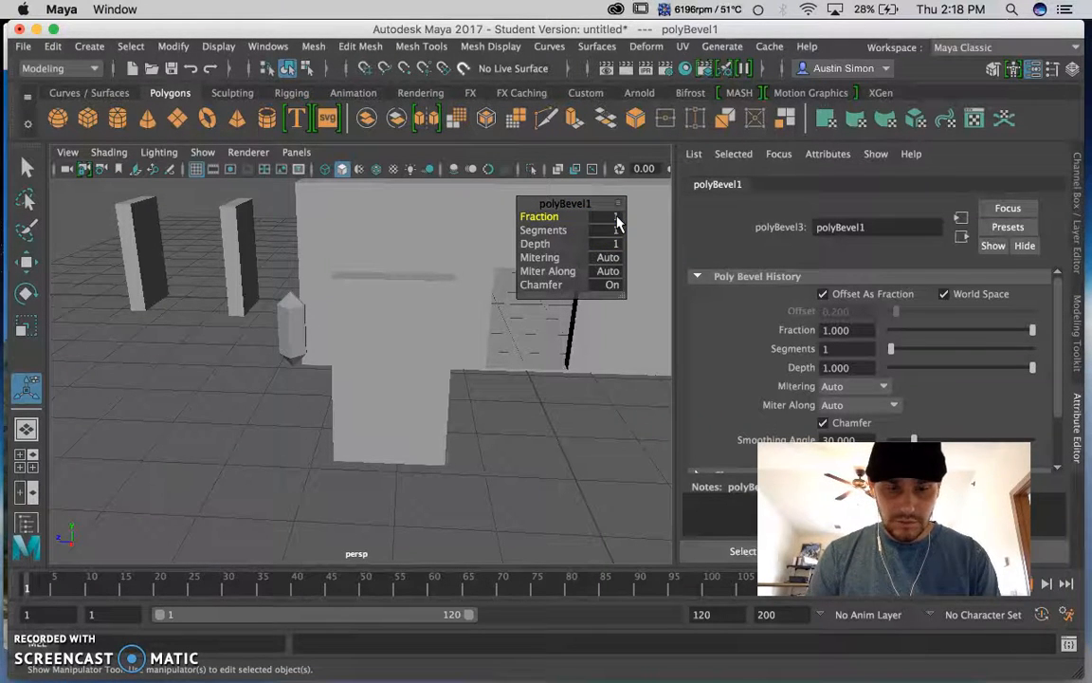
Set the handle block's bevel fraction to 0.25.
left_click(615, 218)
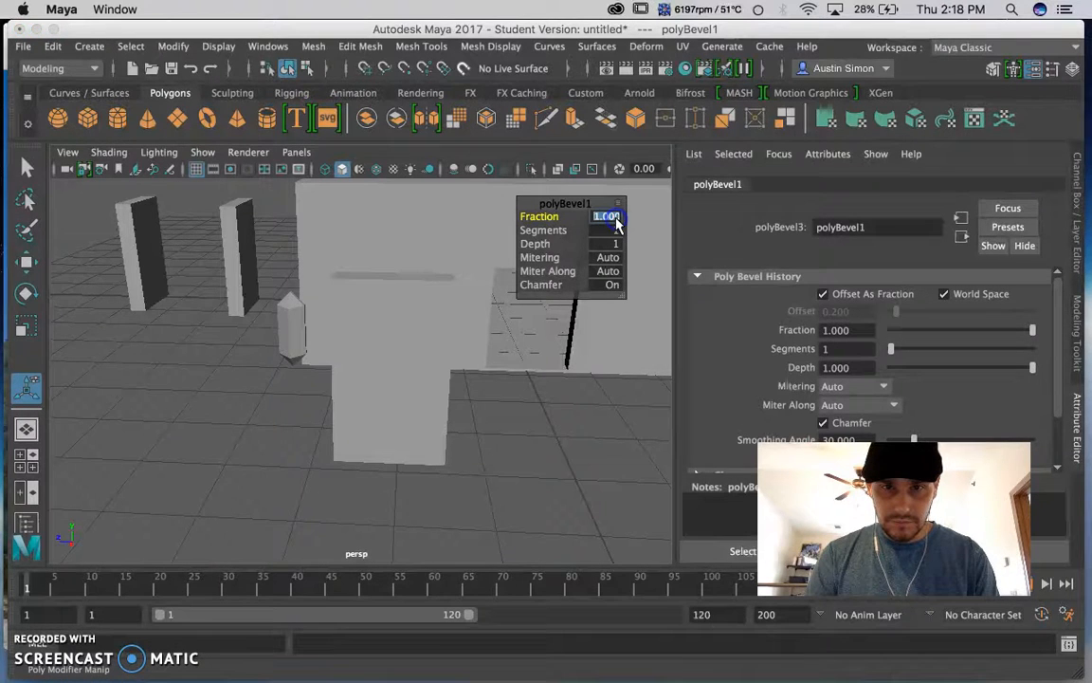
left_click(615, 218)
key("2")
key("5")
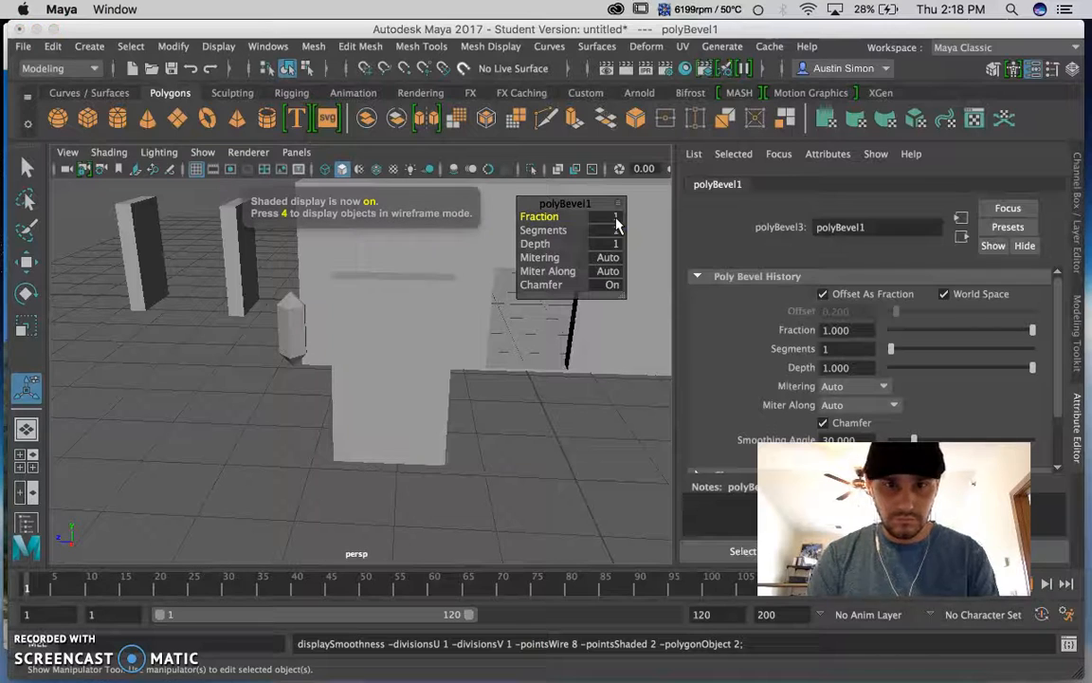
left_click(617, 218)
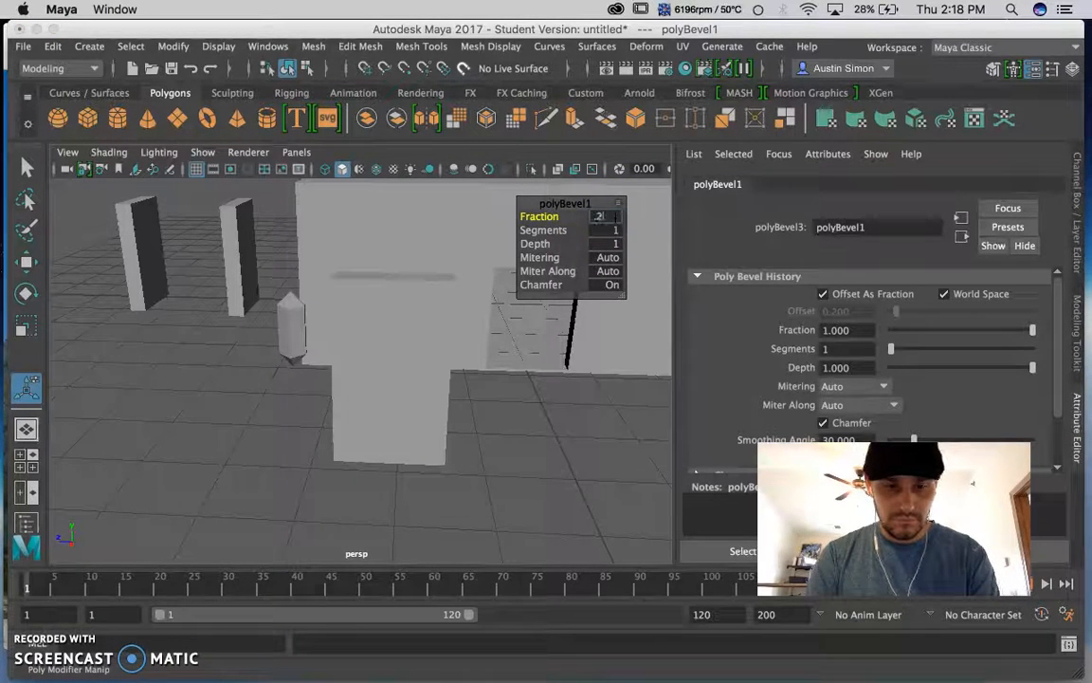
key("Return")
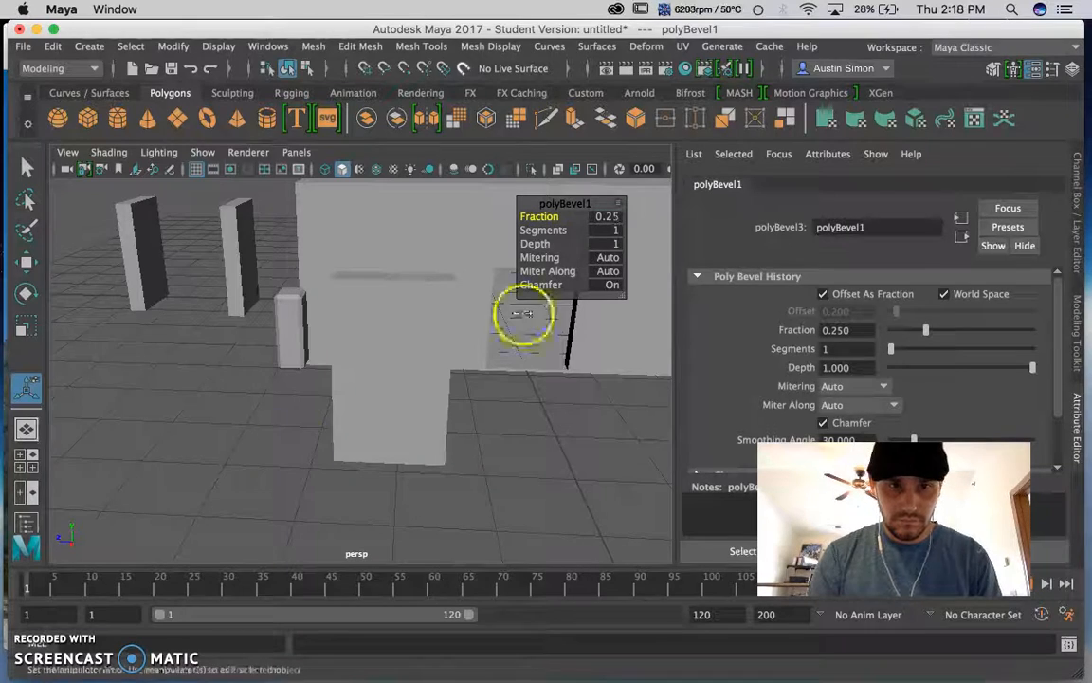
Move the beveled handle block back along Z to about 2.467, over the door slab near its edge.
left_click_drag(251, 334, 276, 336, "alt")
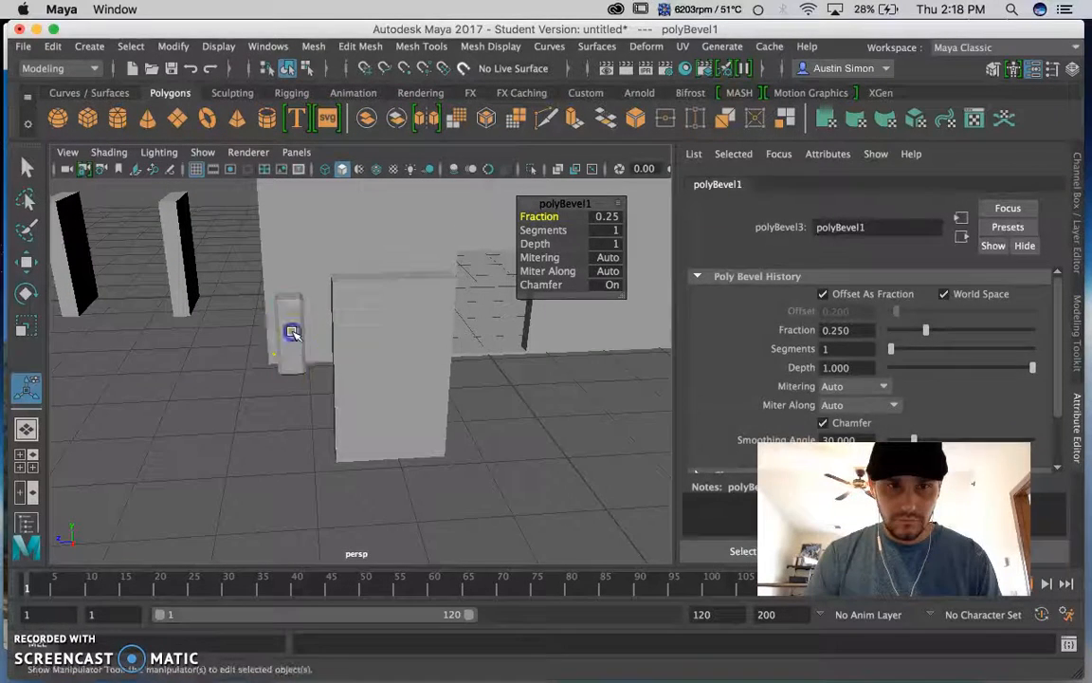
left_click(292, 334)
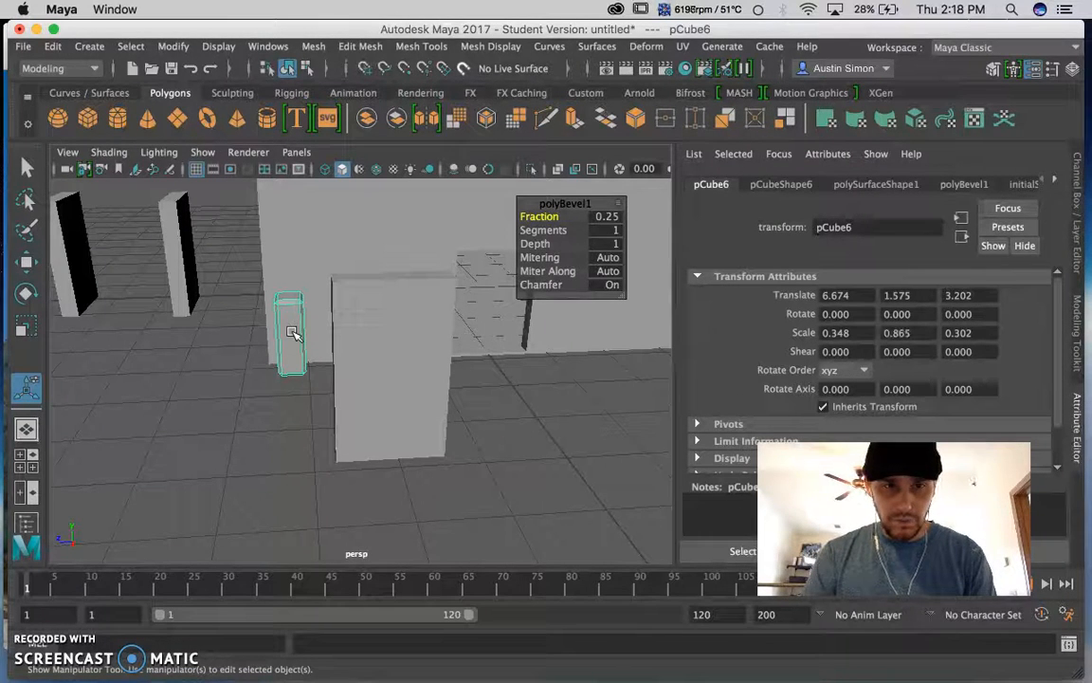
key("w")
left_click_drag(293, 343, 258, 335)
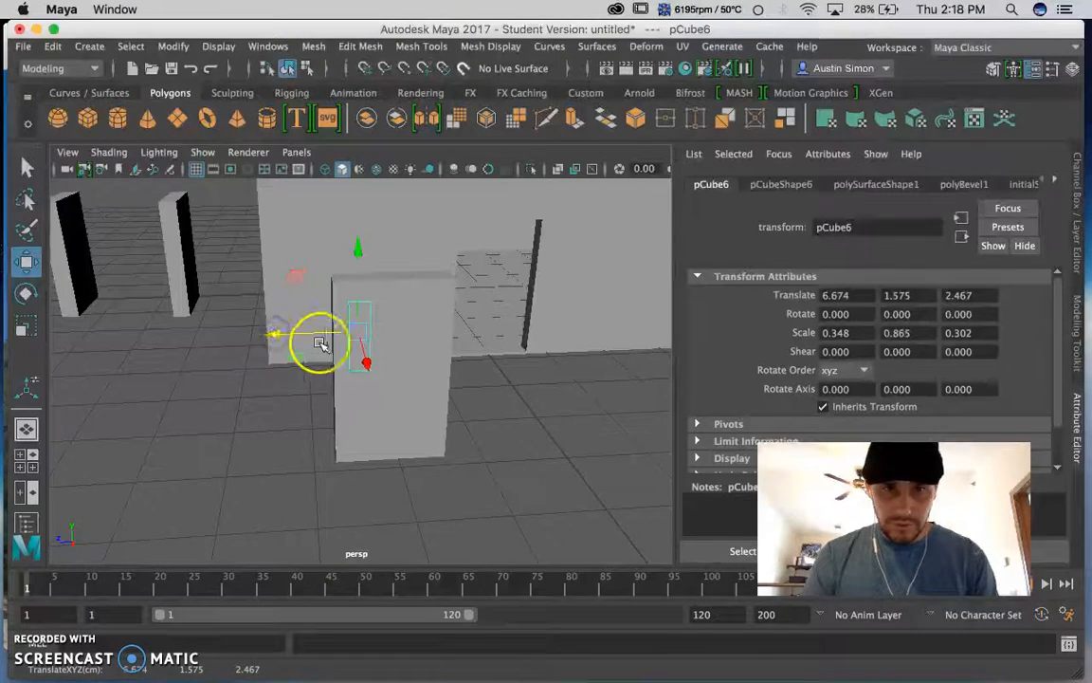
Thicken the handle block in X to about 0.365 so it protrudes slightly more from the door slab.
scroll(313, 343, "up", 5)
left_click_drag(320, 333, 354, 349, "alt")
key("r")
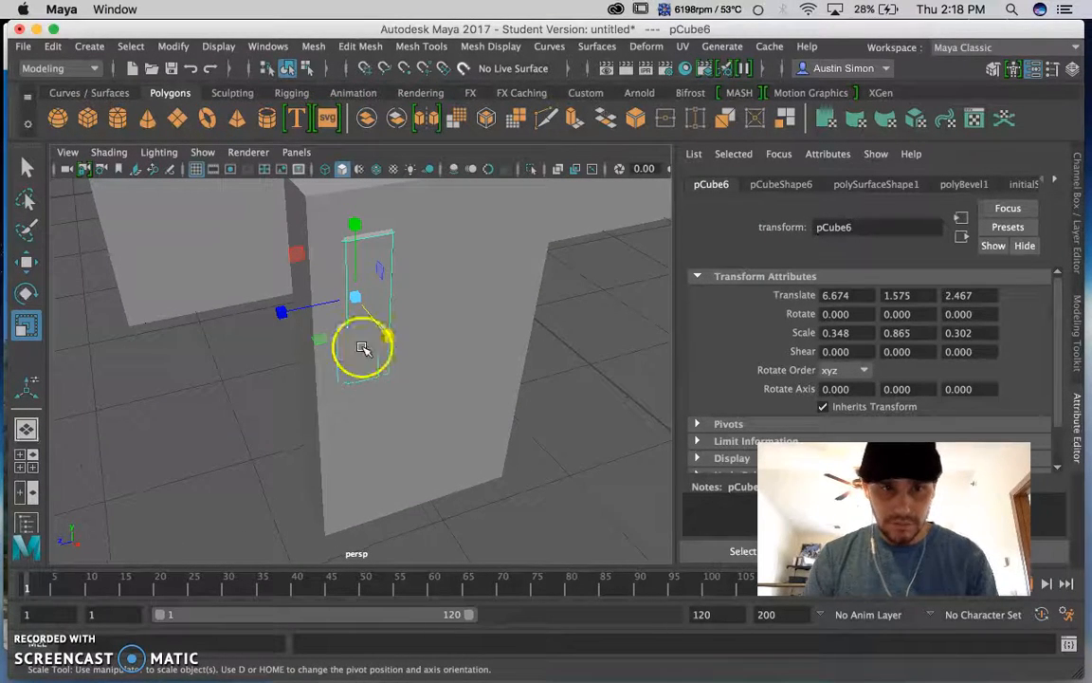
left_click_drag(386, 338, 385, 339)
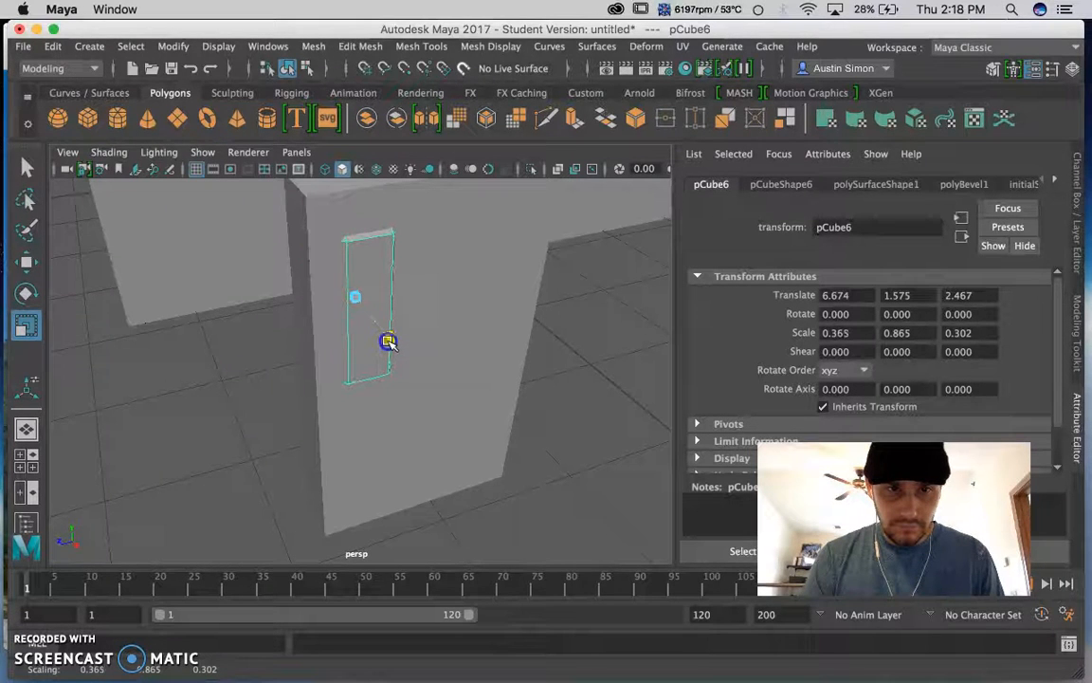
Nudge the handle block along Z to about 2.465 and view its placement on the door slab.
left_click_drag(269, 422, 259, 385, "alt")
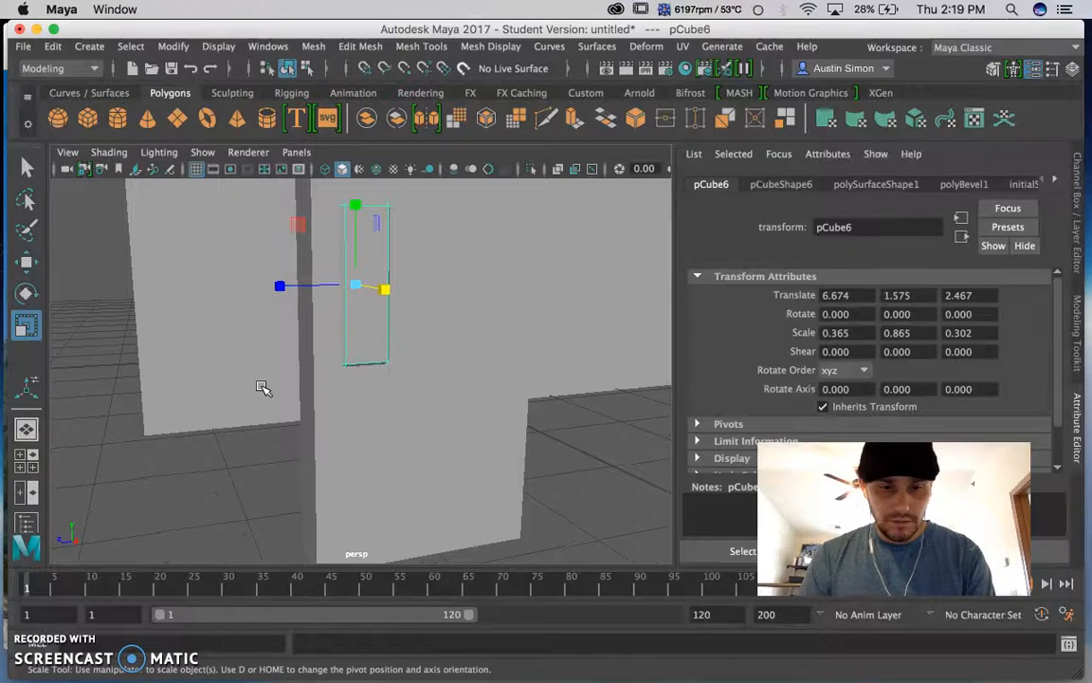
key("w")
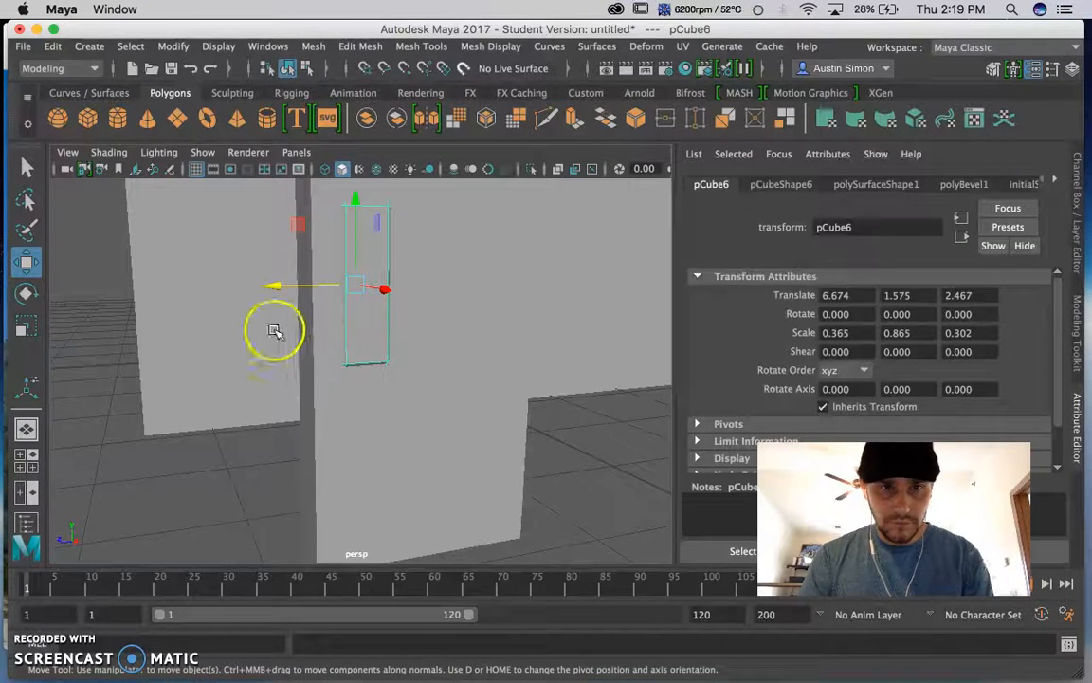
mouse_move(275, 285)
left_mouse_down()
mouse_move(158, 293)
mouse_move(276, 299)
left_mouse_up()
left_click_drag(244, 358, 186, 363, "alt")
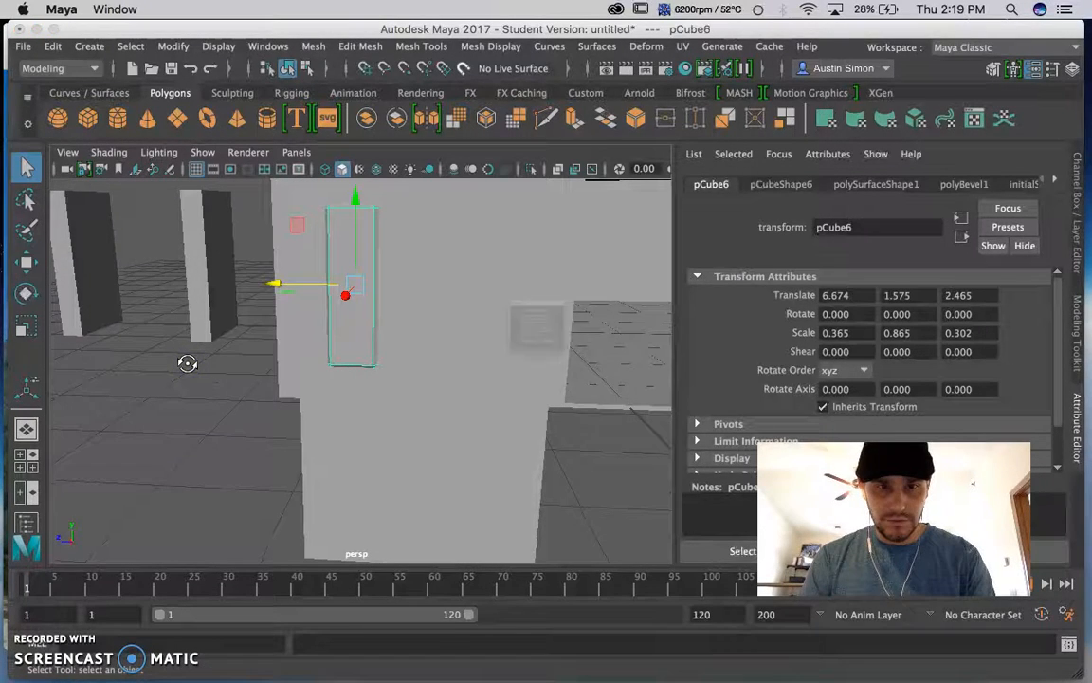
Save the scene, accepting the student version notice, and duplicate the beveled block, moving the copy along Z to about 1.882.
key("super+s")
left_click(482, 384)
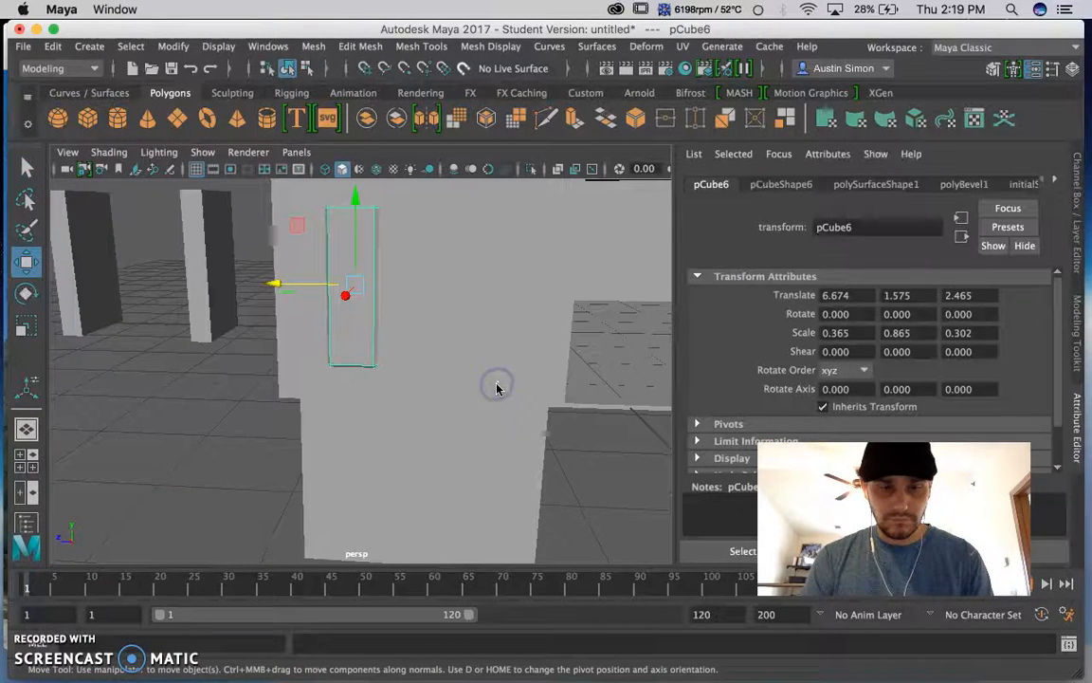
key("super+d")
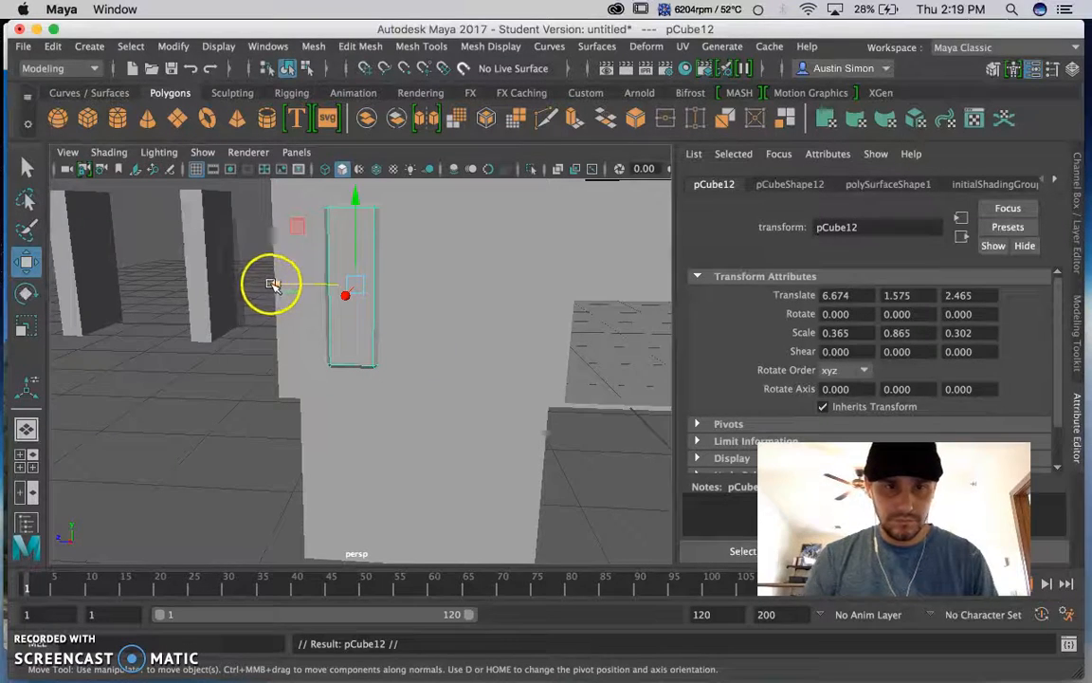
left_click_drag(273, 285, 382, 297)
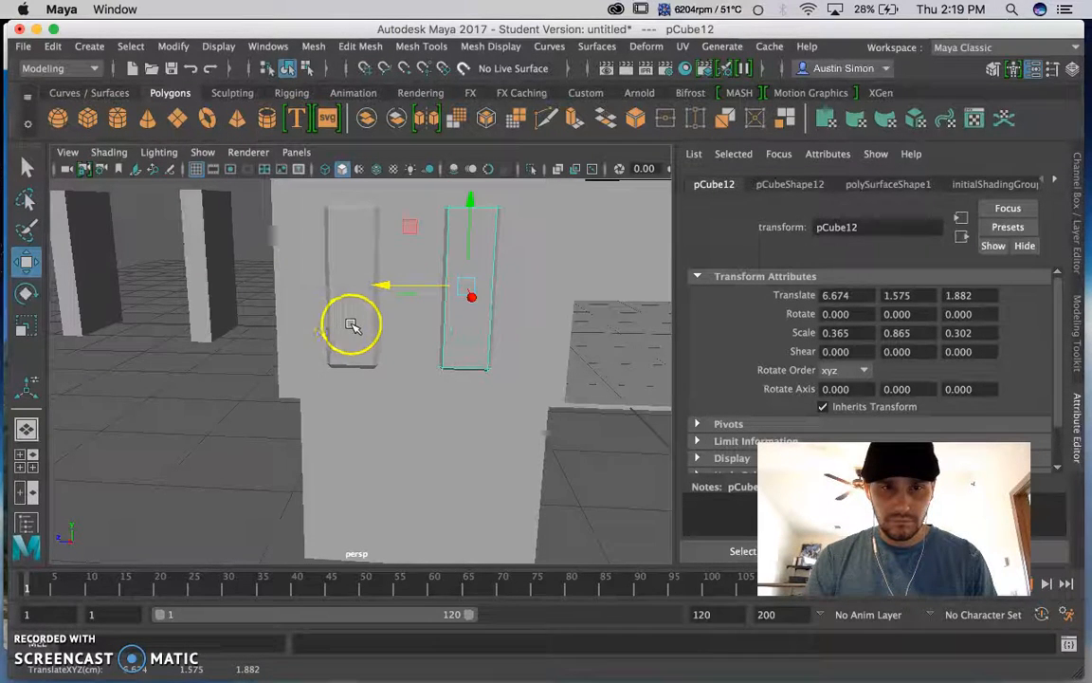
Move the original beveled block along Z to about 2.357, closer to its copy on the door slab.
left_click(354, 324)
left_click_drag(275, 282, 296, 290)
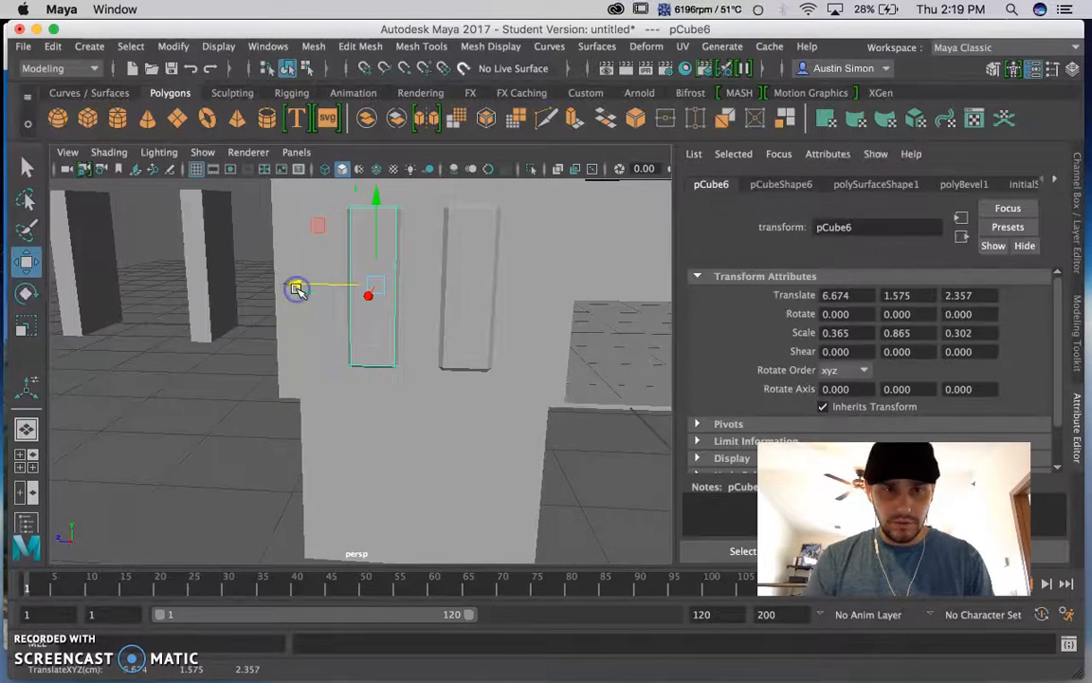
scroll(297, 289, "down", 5)
mouse_move(288, 332)
left_mouse_down("alt")
mouse_move(381, 333)
mouse_move(295, 335)
left_mouse_up("alt")
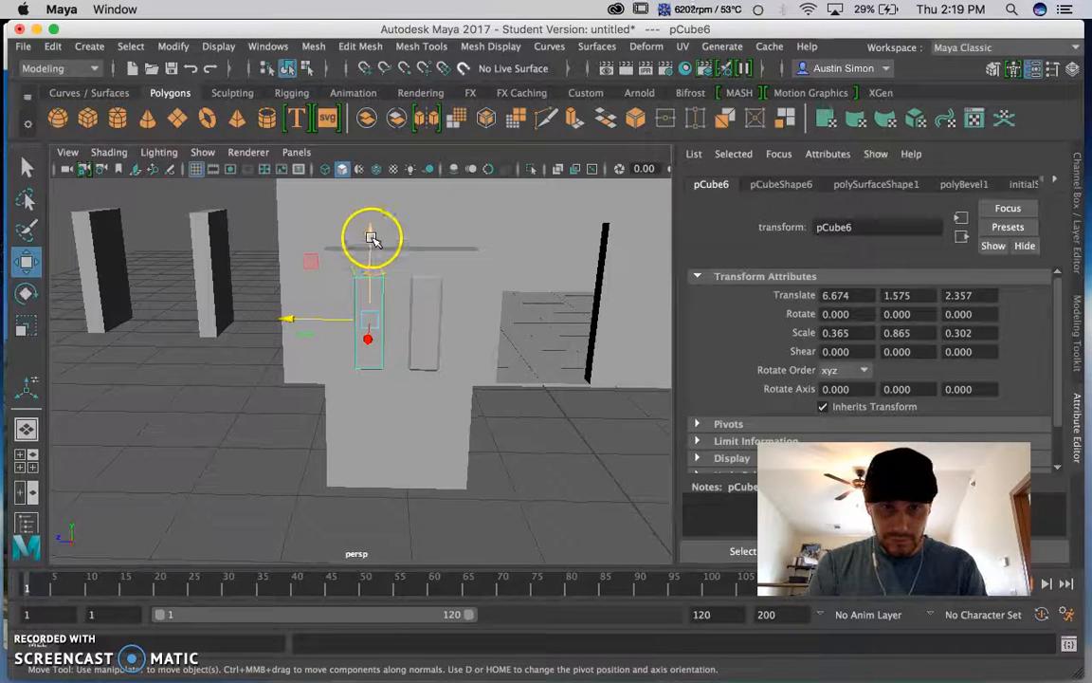
Group the two beveled blocks on the door slab and save the scene, accepting the student version notice.
scroll(395, 316, "up", 5)
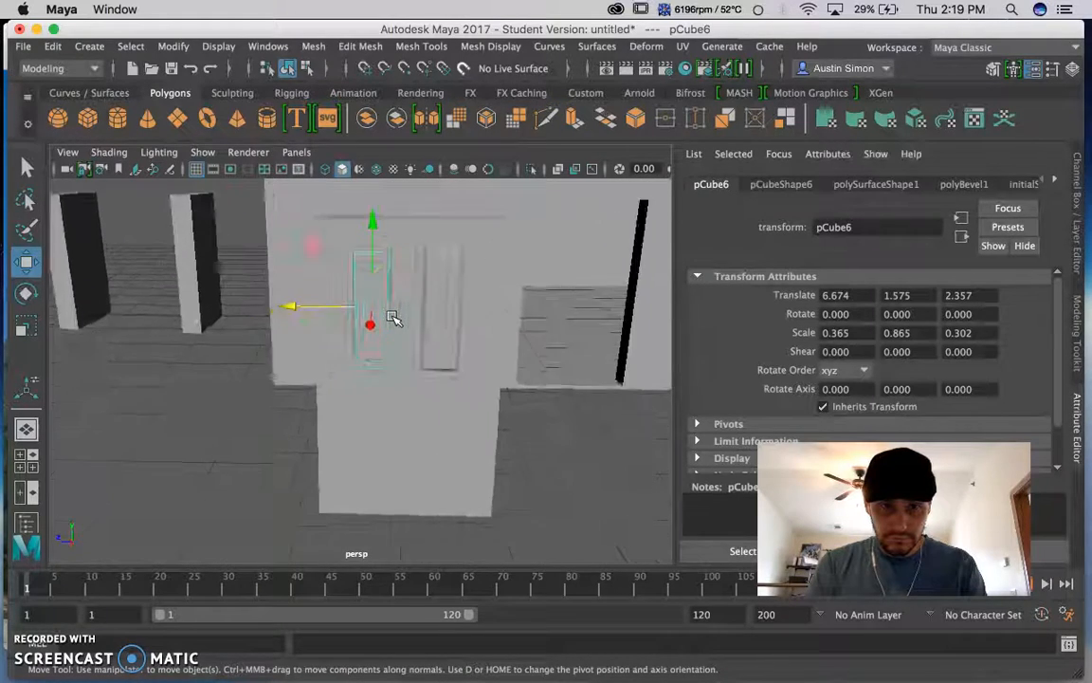
left_click(461, 328)
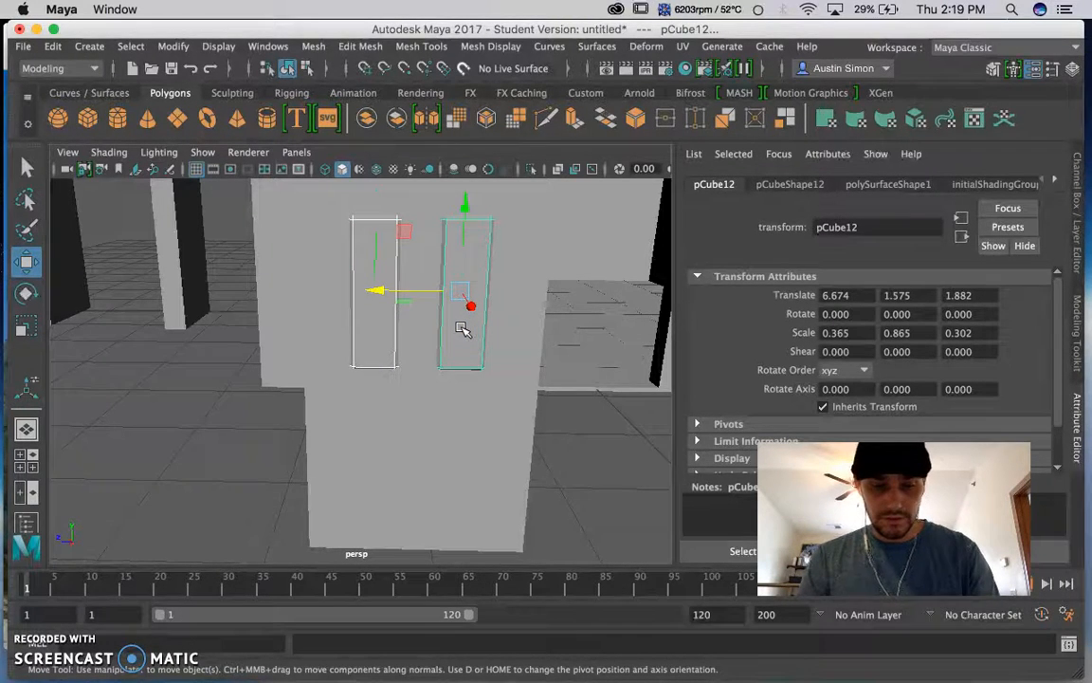
key("ctrl+g")
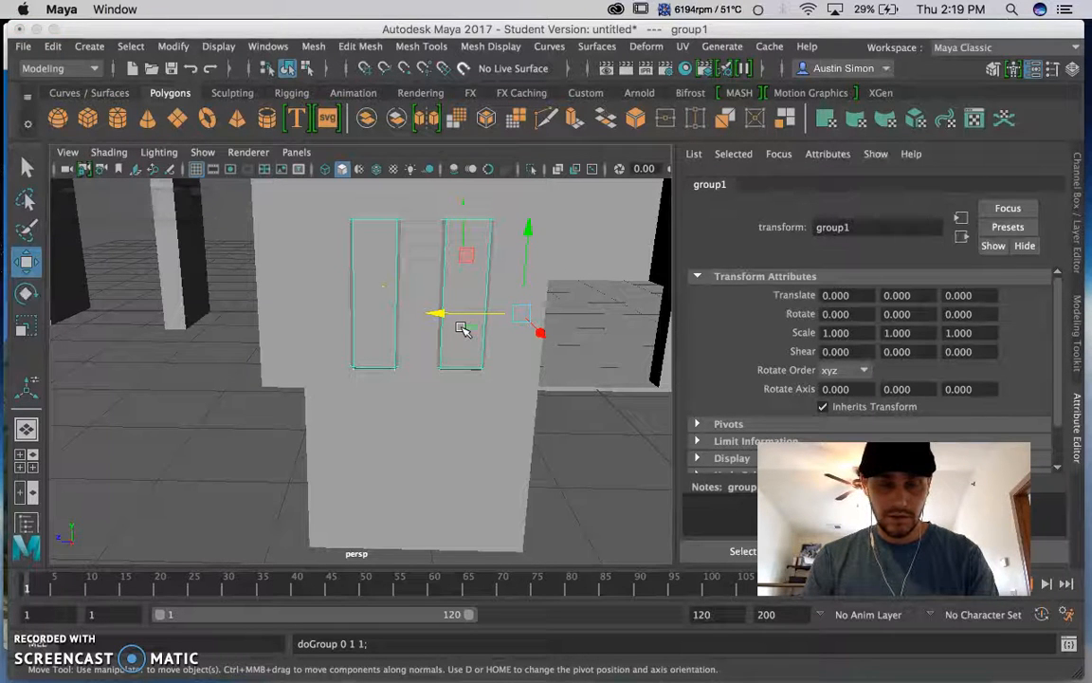
key("ctrl+s")
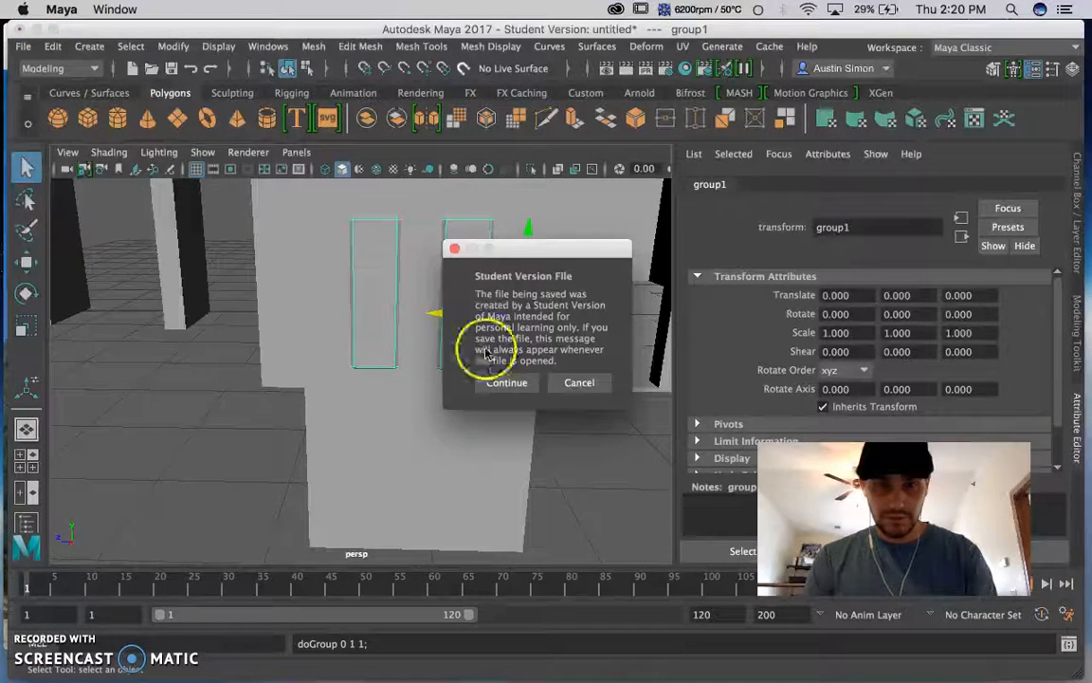
left_click(505, 384)
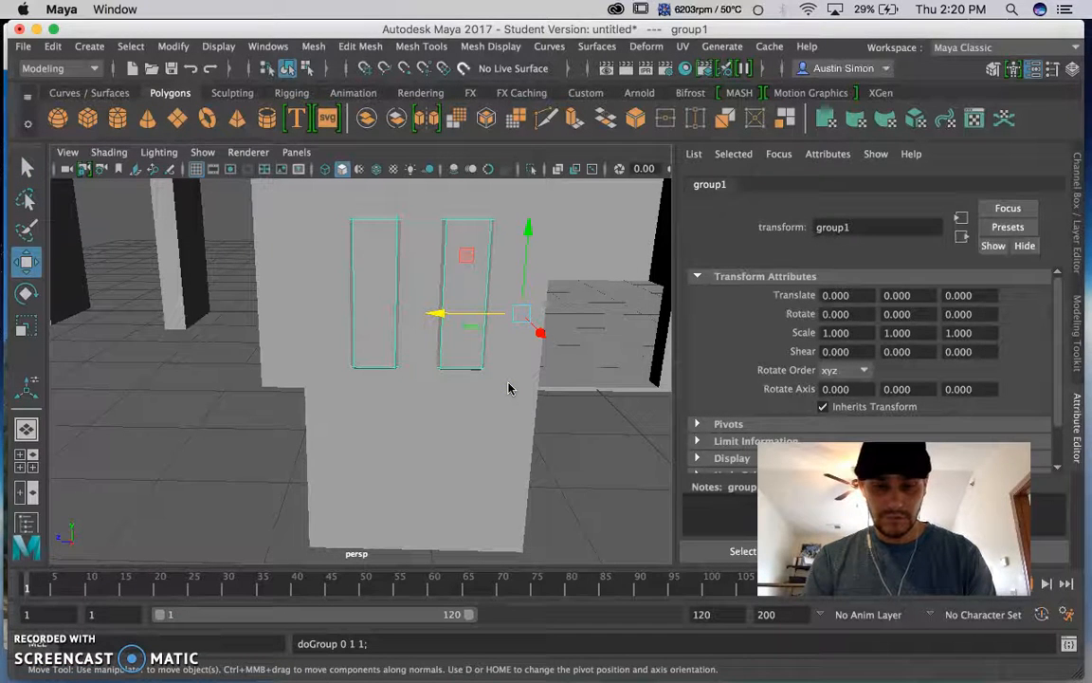
Duplicate the group of two beveled panels and lower the copy along Y to about -0.953, beneath the first pair.
left_click(537, 260)
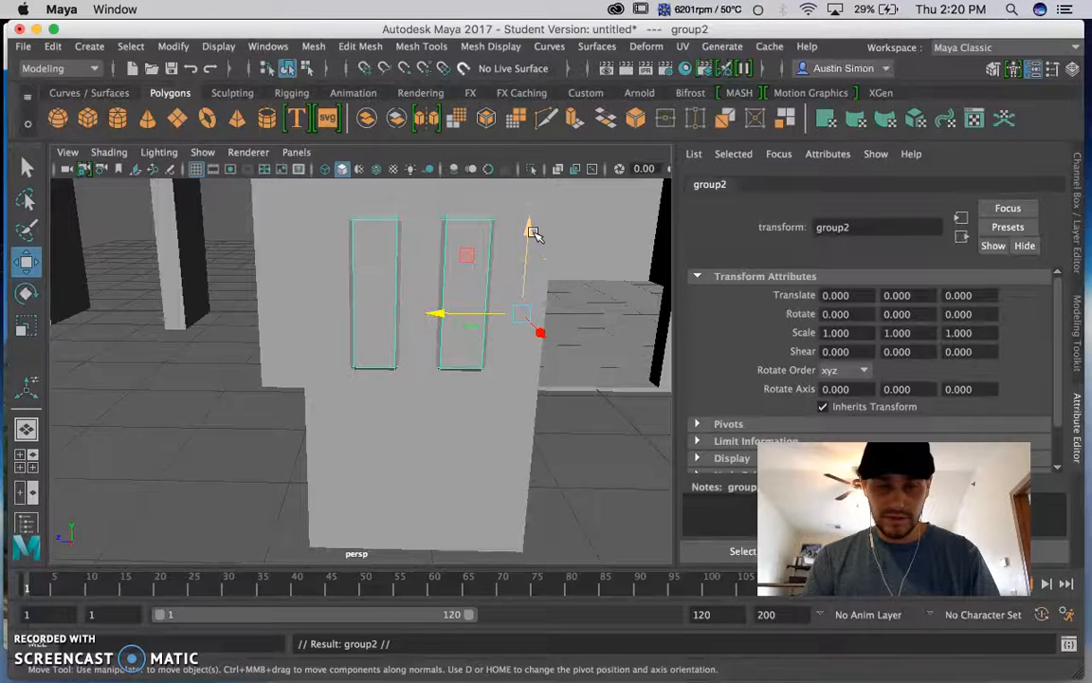
left_click_drag(529, 231, 518, 292)
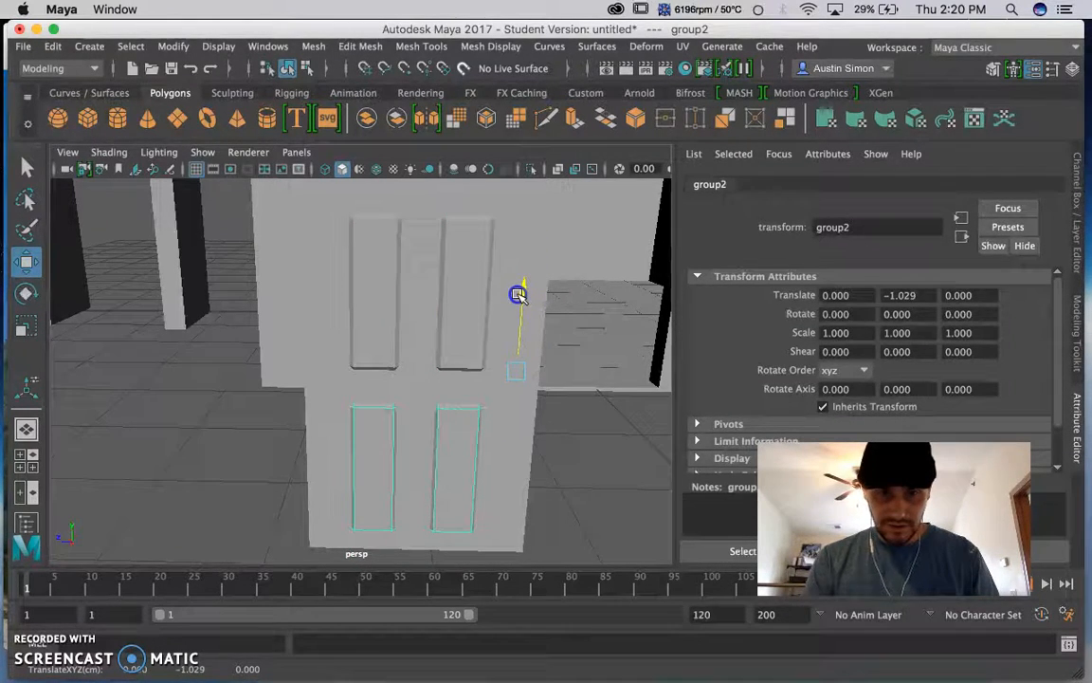
left_click_drag(370, 407, 319, 395, "alt")
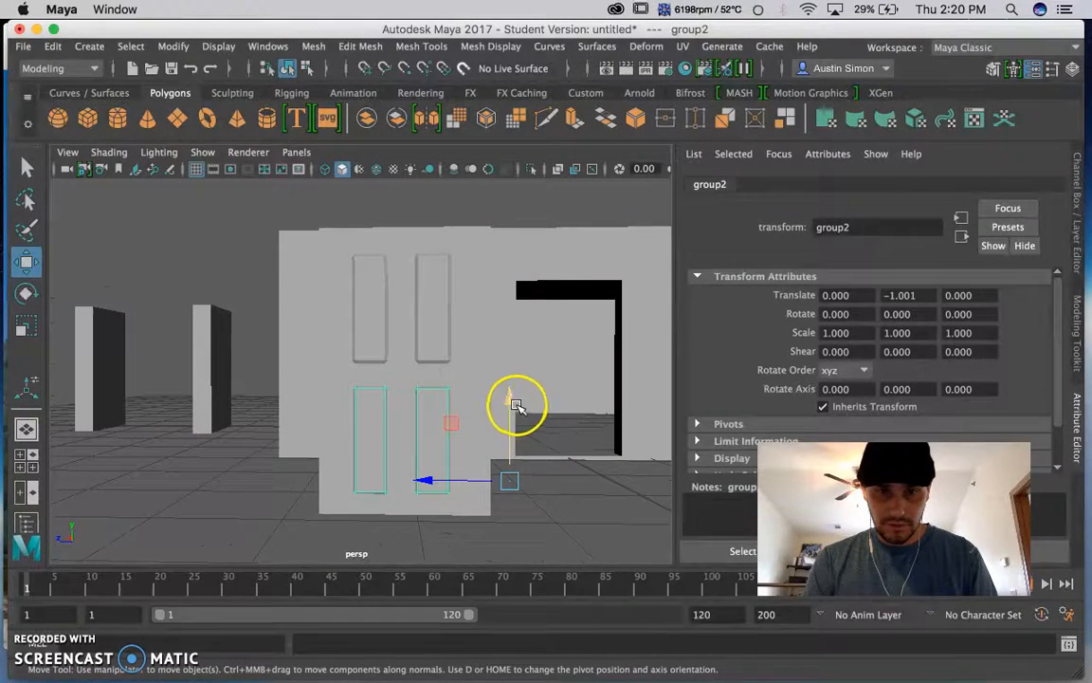
left_click_drag(510, 398, 511, 398)
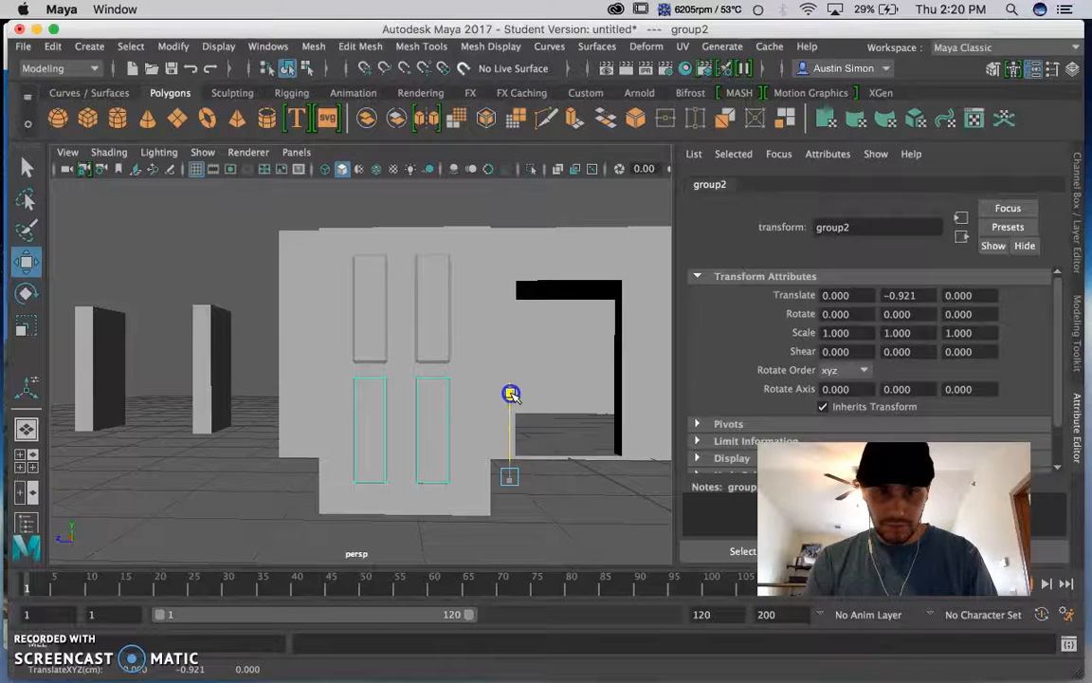
left_click(556, 453)
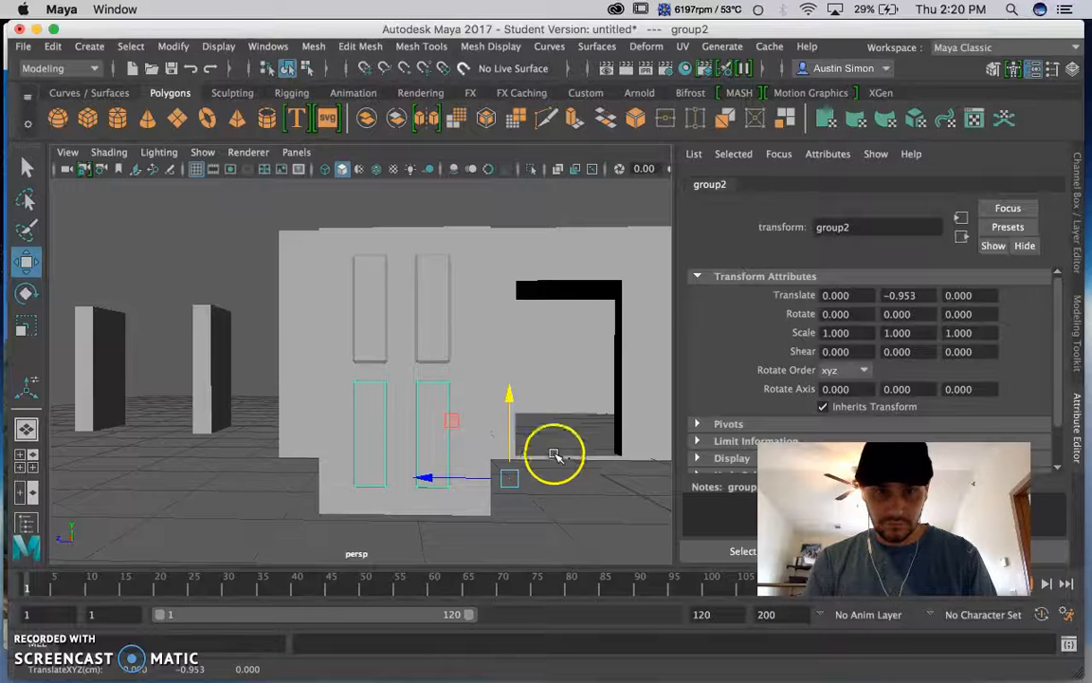
Bevel the door slab's edges with a fraction of 0.1.
left_click(488, 500)
left_click_drag(478, 507, 485, 538, "alt")
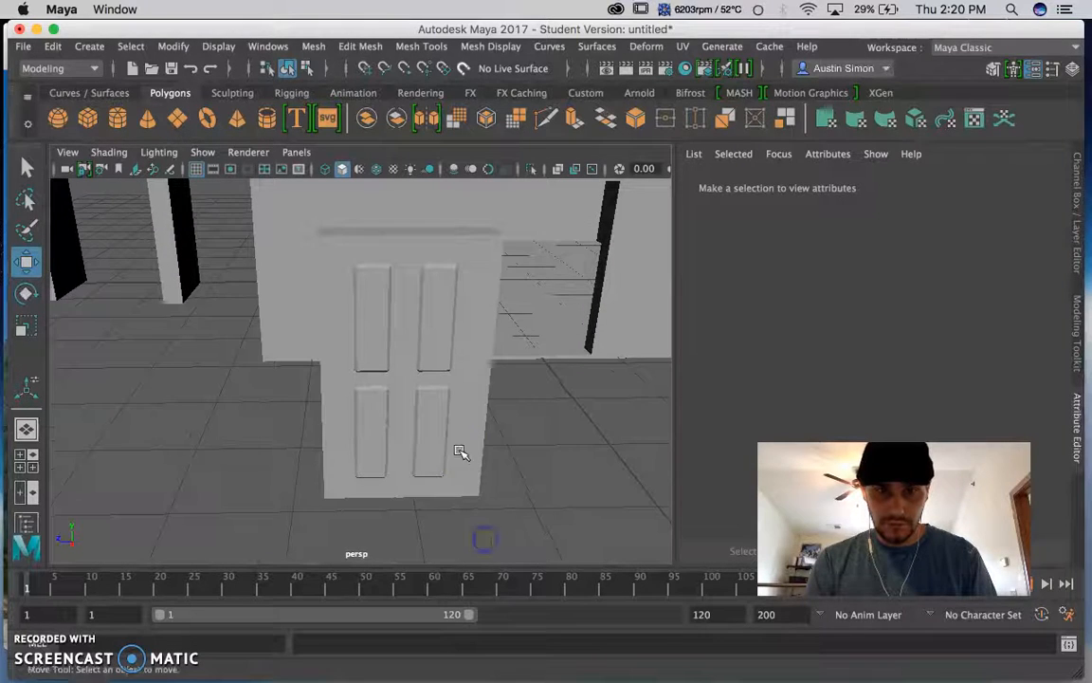
left_click_drag(391, 403, 422, 407, "alt")
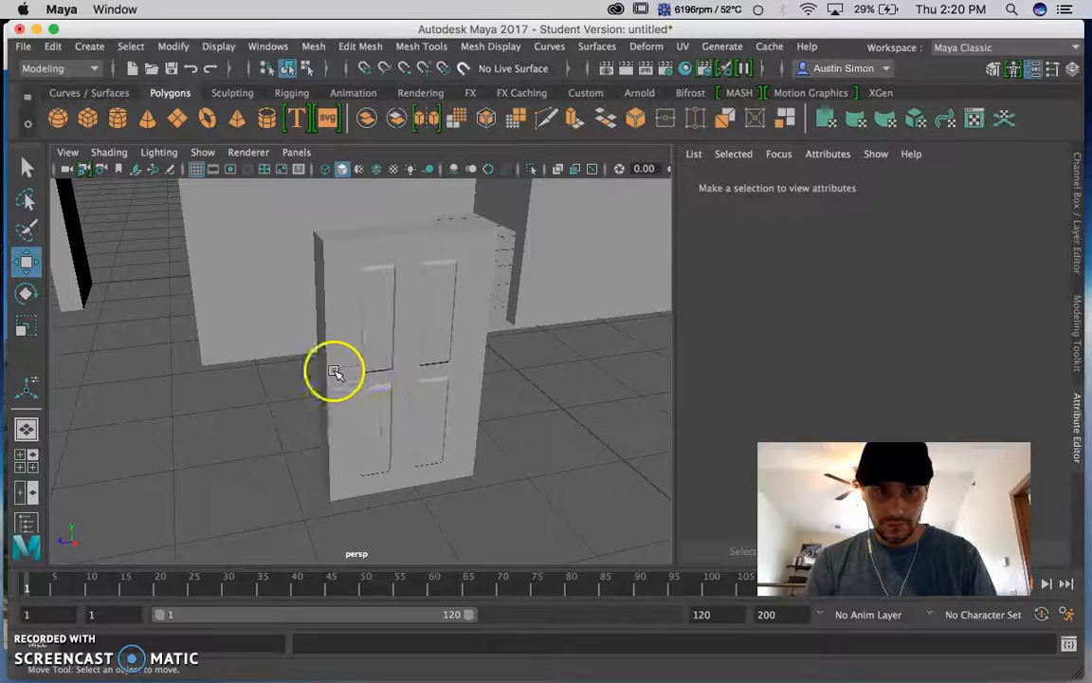
left_click(334, 370)
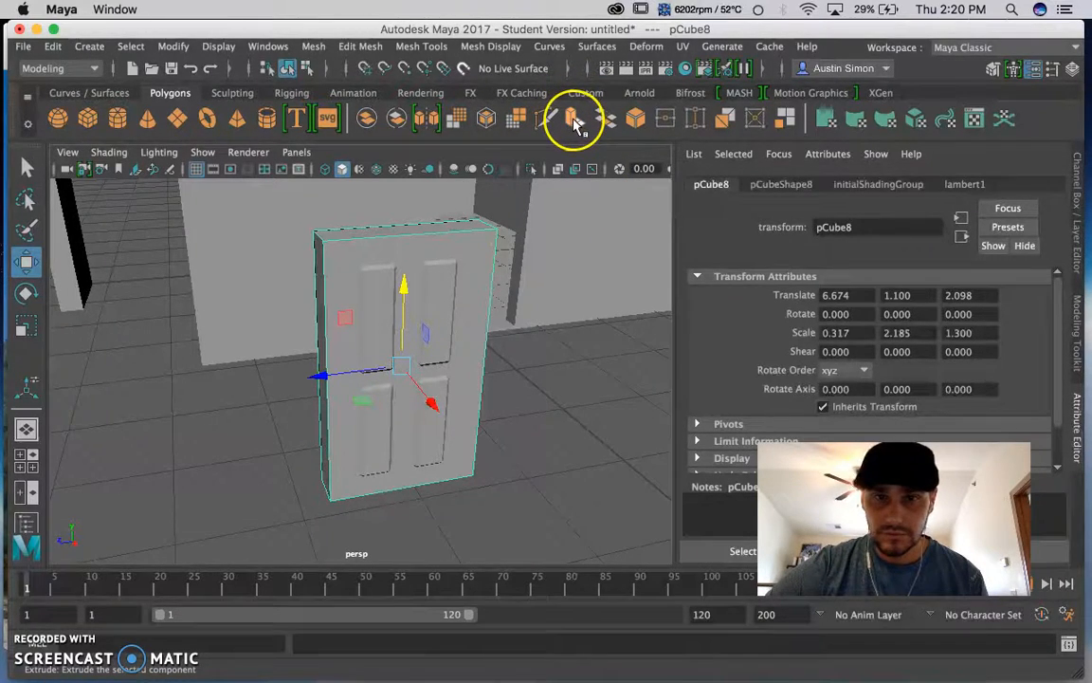
left_click(635, 119)
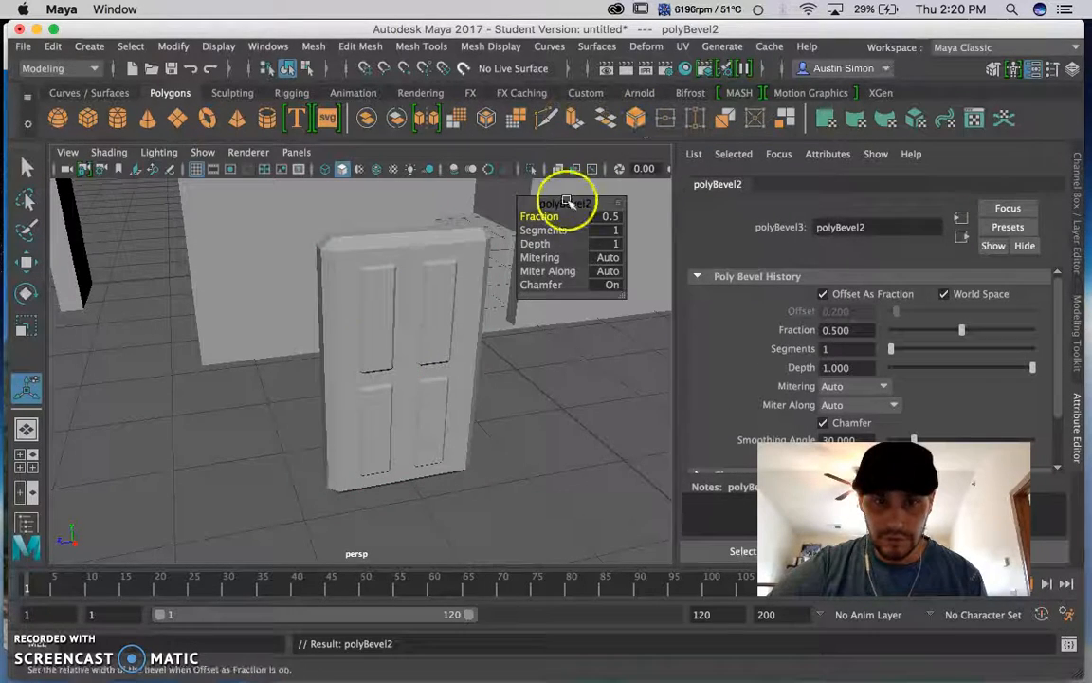
left_click(612, 217)
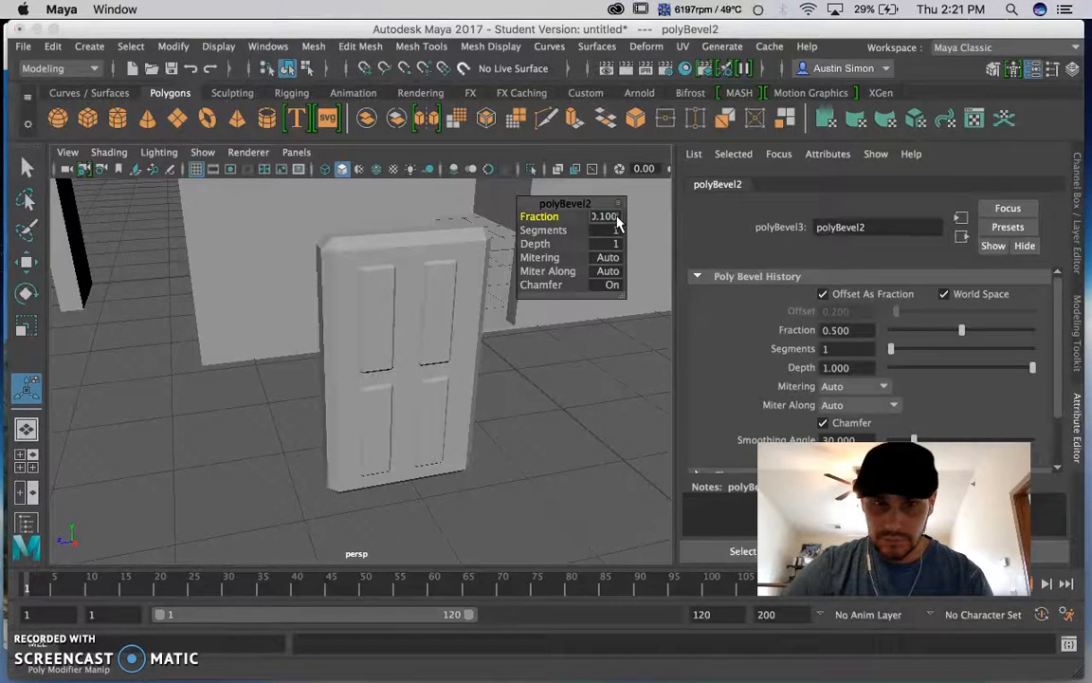
key("Return")
Group the four beveled panels together with the door slab into one door object.
left_click_drag(430, 361, 188, 353, "alt")
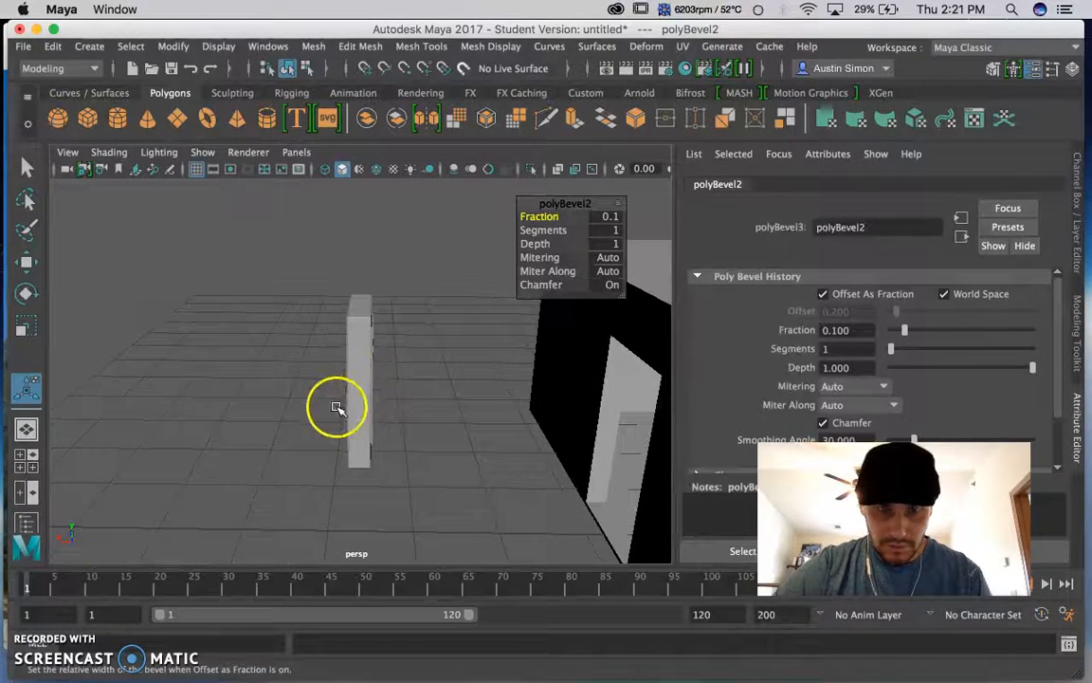
left_click_drag(312, 409, 447, 391, "alt")
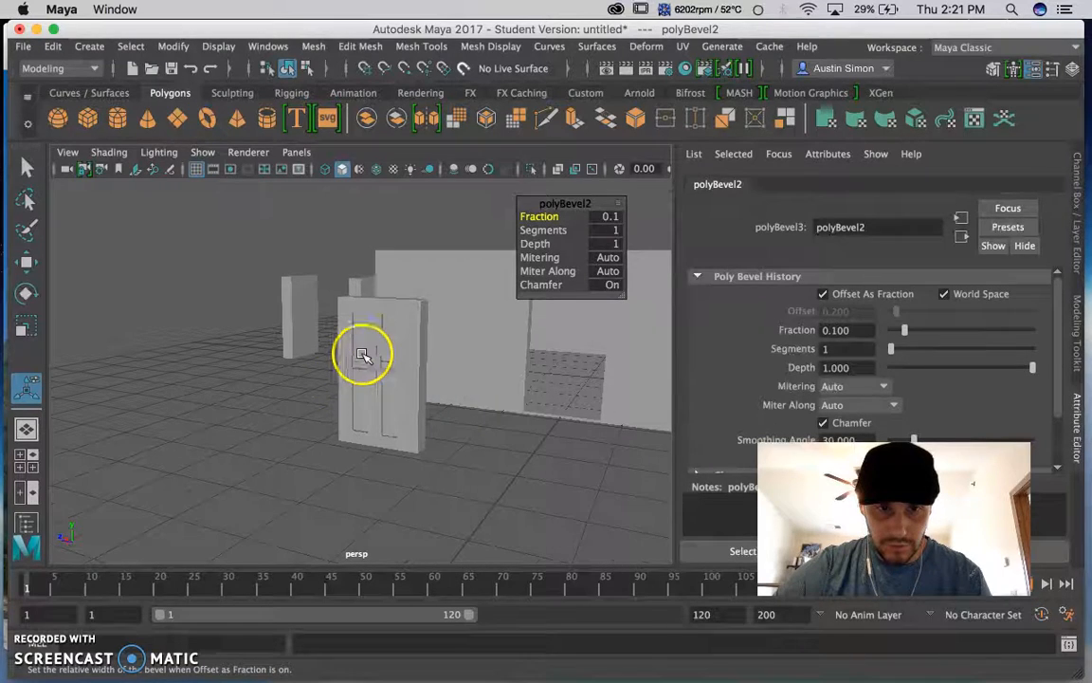
left_click(362, 355)
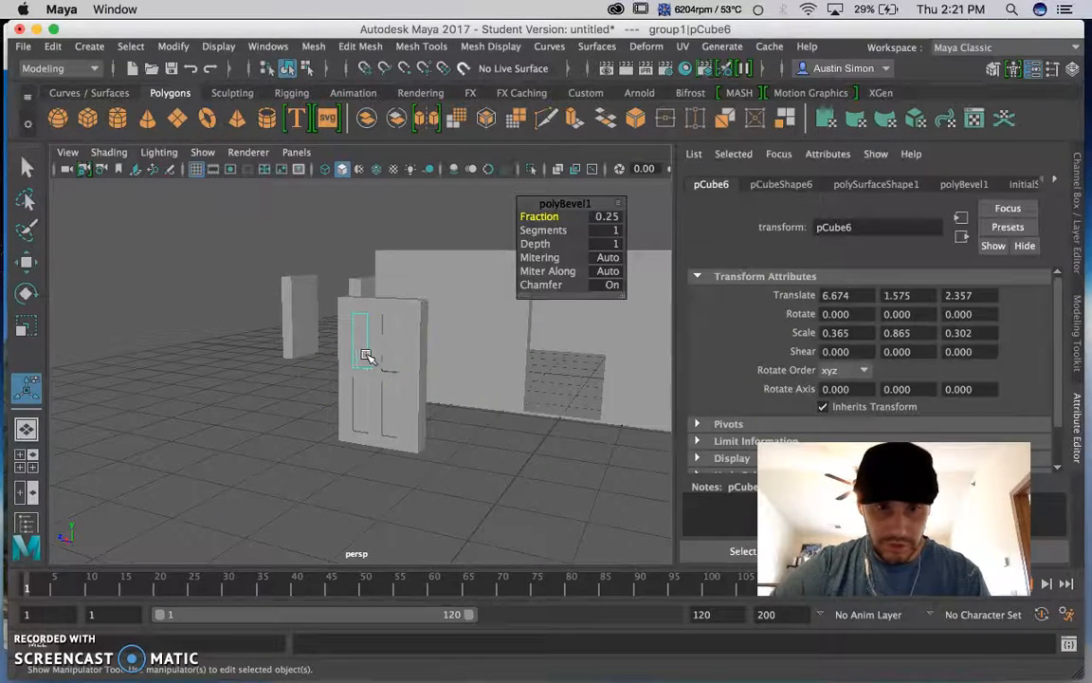
key("shift+d")
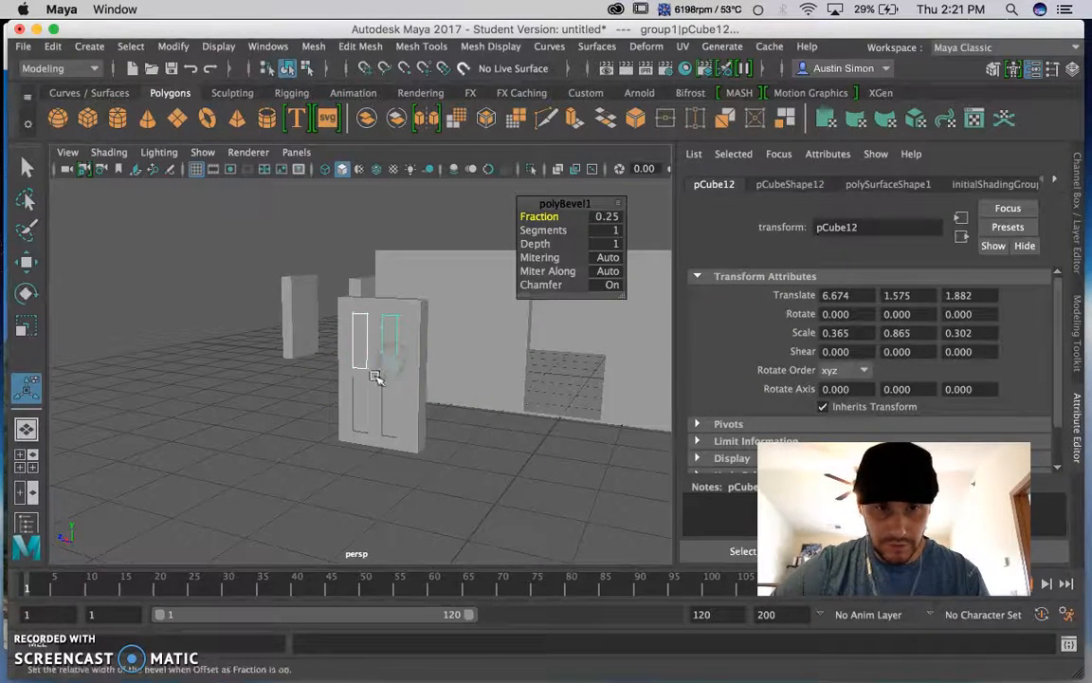
left_click(361, 396)
key("shift+d")
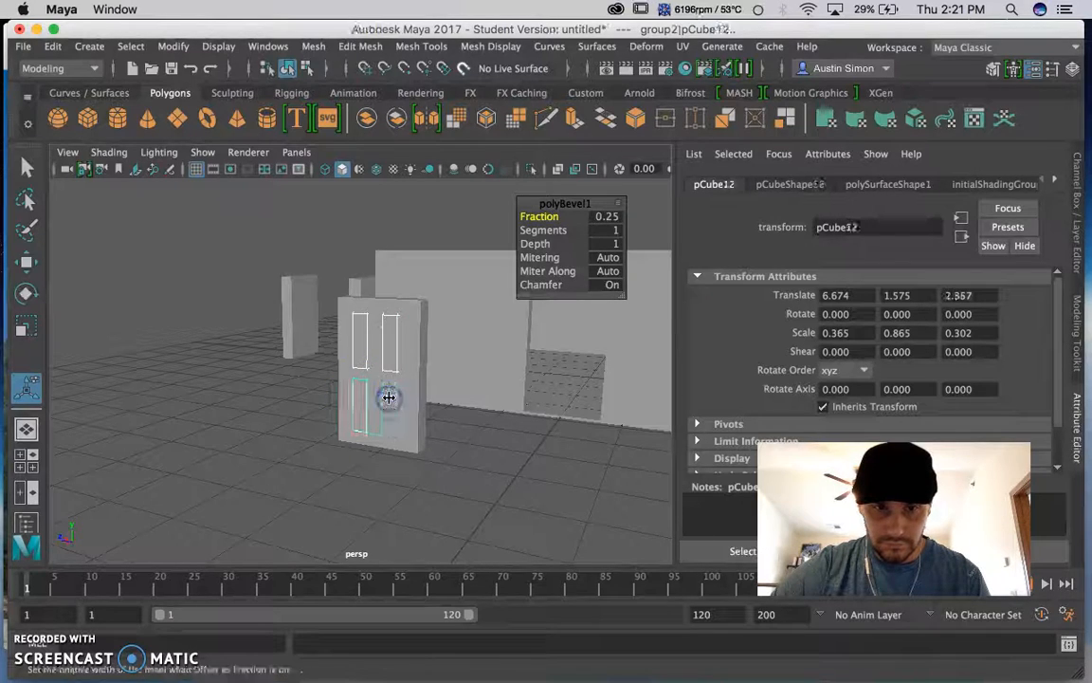
left_click(412, 403)
left_click_drag(354, 441, 378, 456, "alt")
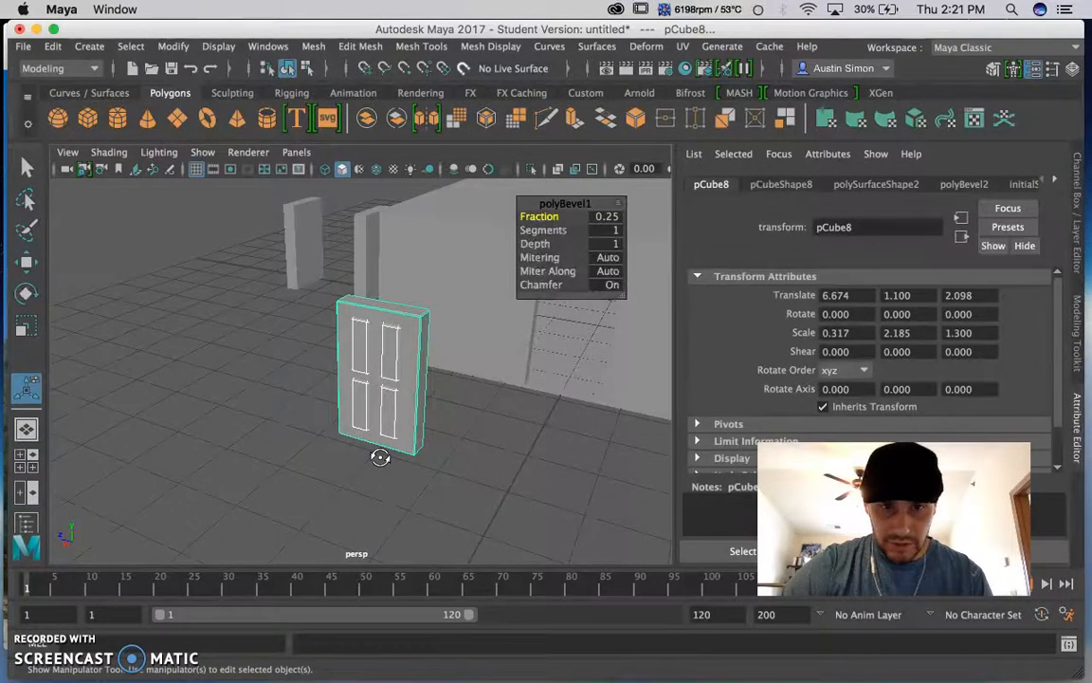
key("super+g")
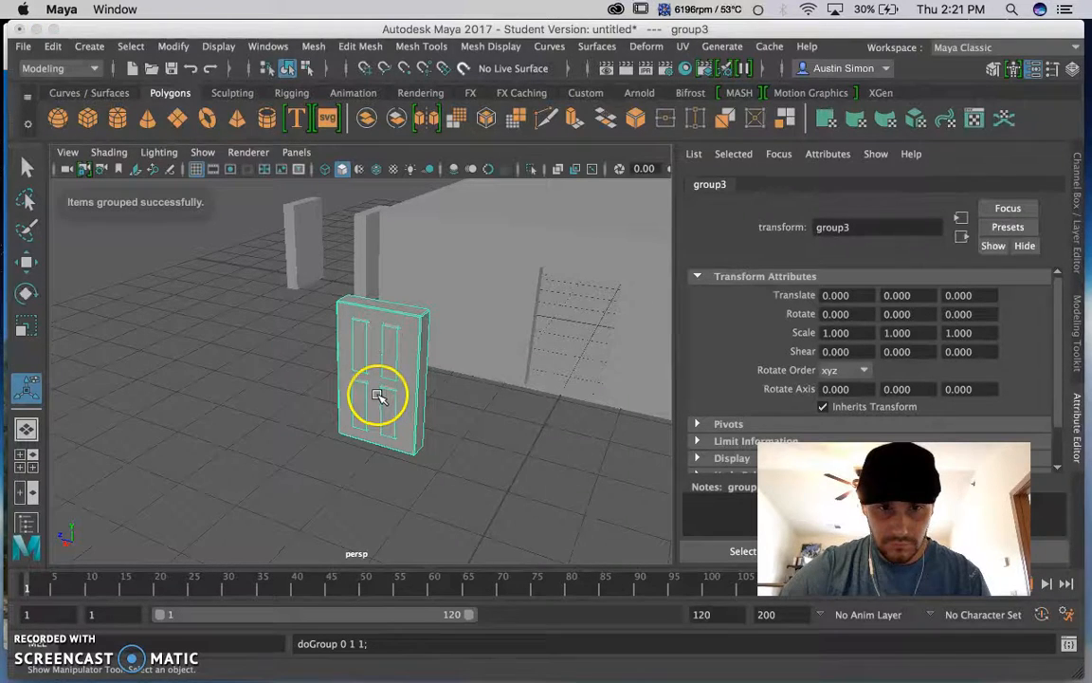
Center the pivot of the complete door group and frame the door in the view.
key("r")
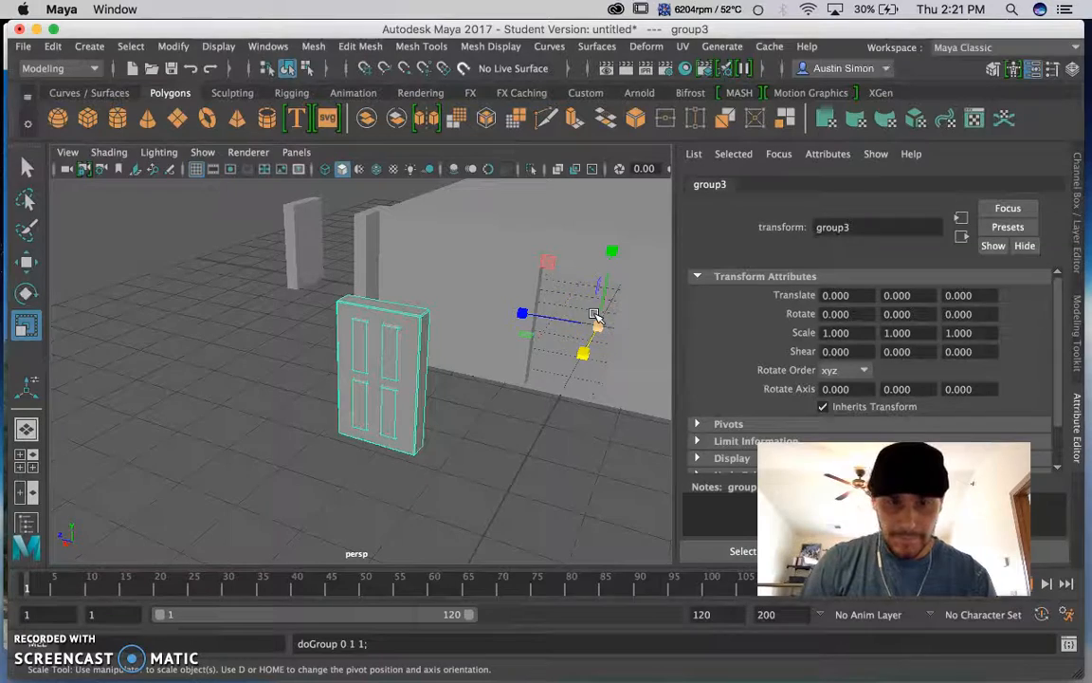
scroll(529, 334, "down", 8)
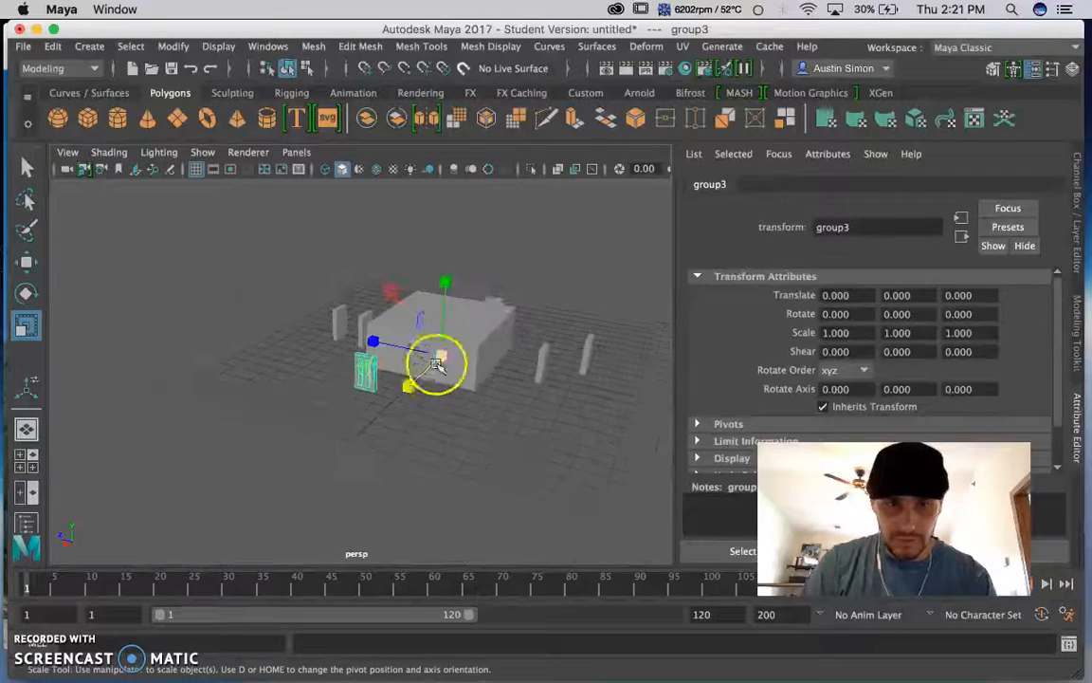
left_click_drag(334, 380, 331, 254, "alt")
left_click(174, 46)
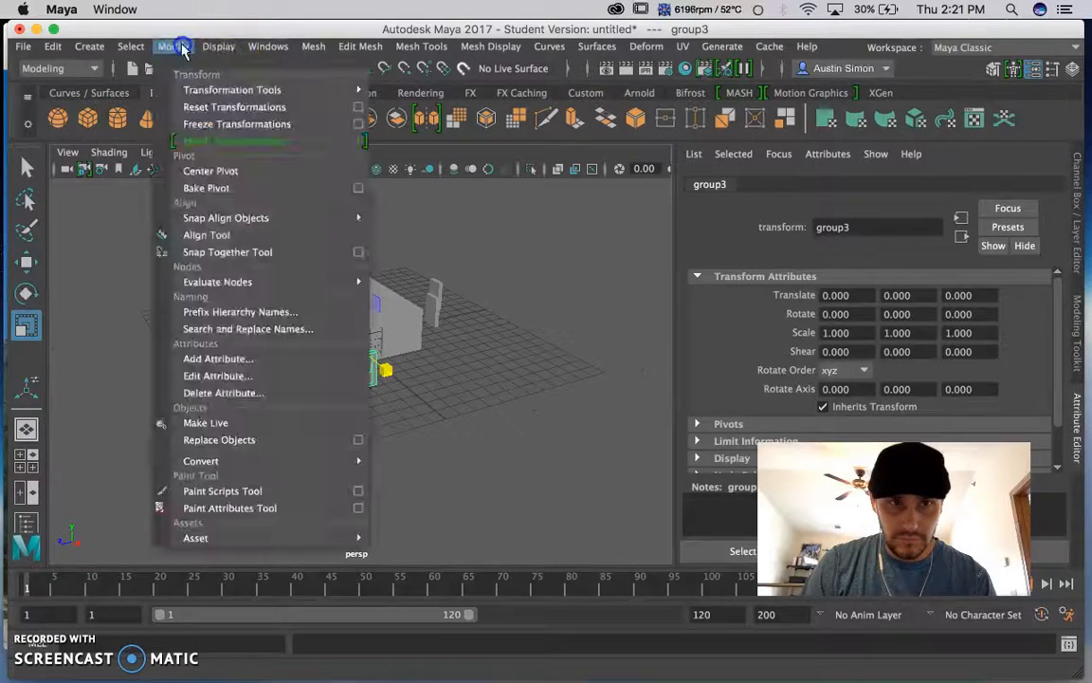
left_click(225, 173)
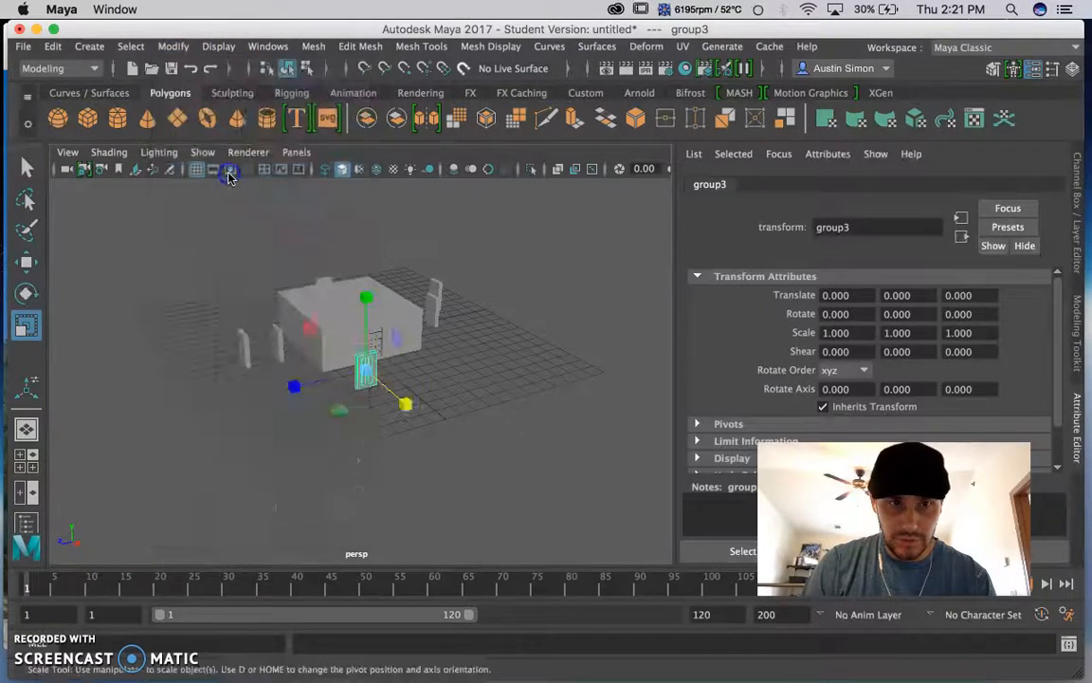
key("f")
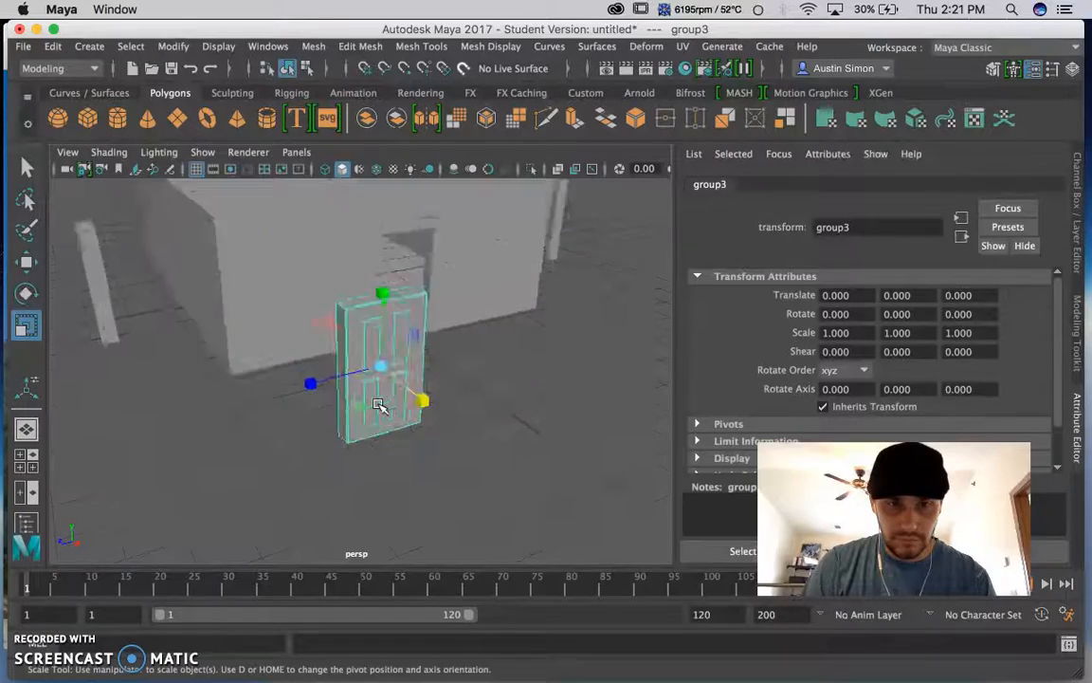
Thin the door group by scaling it along X to about 0.446.
left_click_drag(379, 406, 424, 397, "alt")
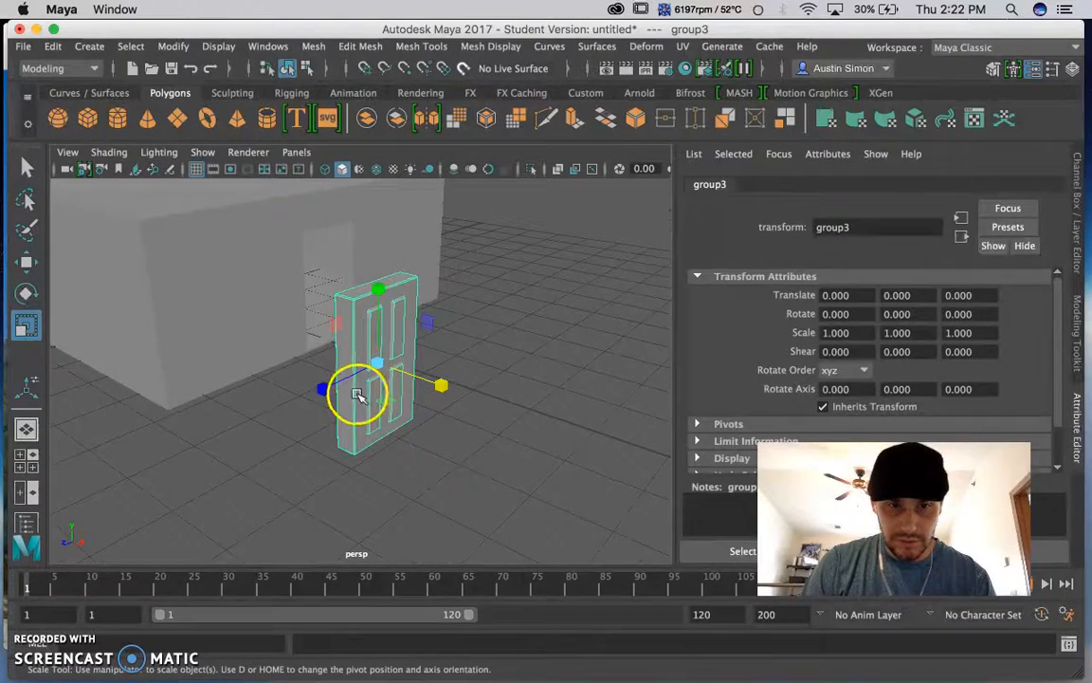
left_click_drag(343, 408, 399, 416, "alt")
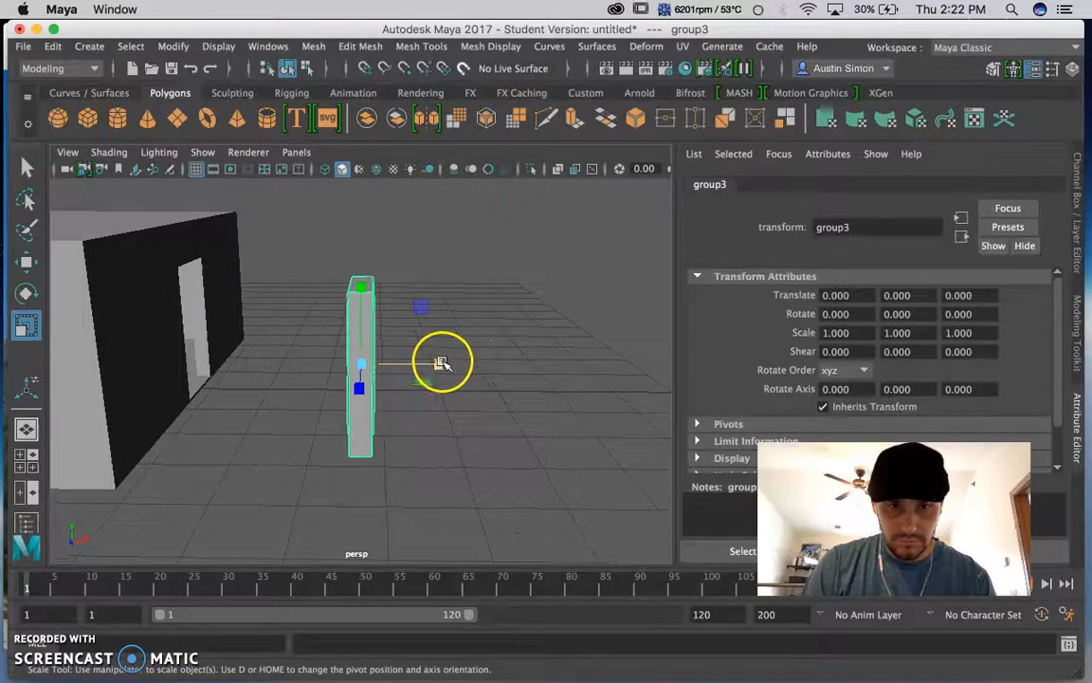
left_click_drag(441, 363, 440, 364)
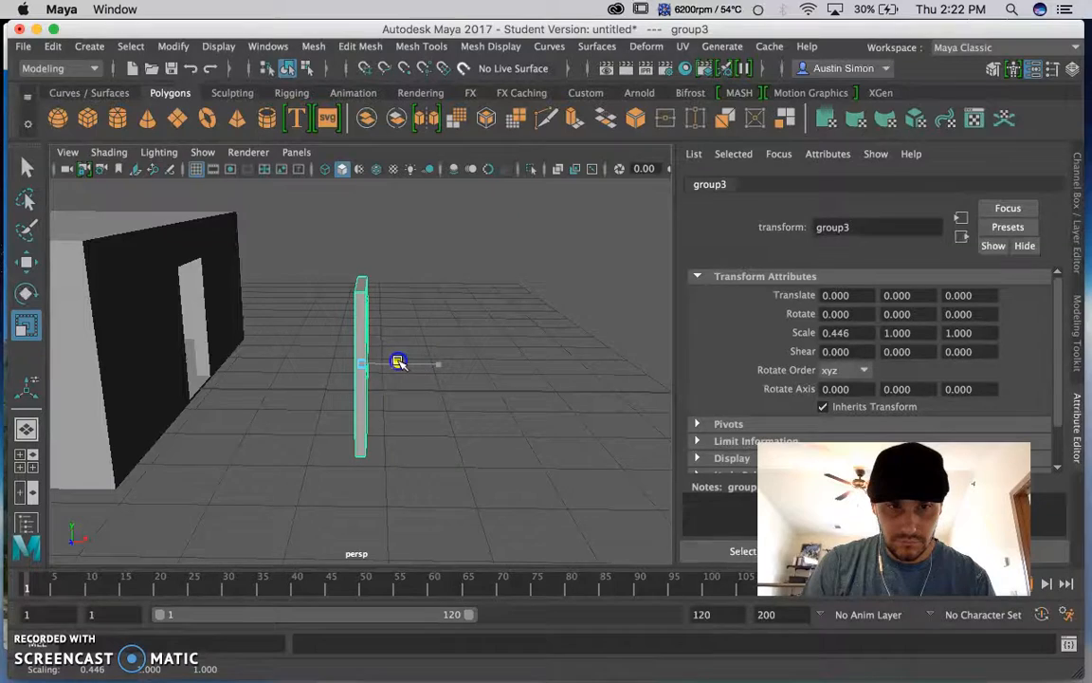
Deselect the door and examine its panelled face against the building.
left_click_drag(394, 444, 202, 449, "alt")
mouse_move(406, 472)
left_mouse_down("alt")
mouse_move(208, 453)
mouse_move(381, 475)
mouse_move(412, 448)
mouse_move(402, 463)
left_mouse_up("alt")
left_click(433, 495)
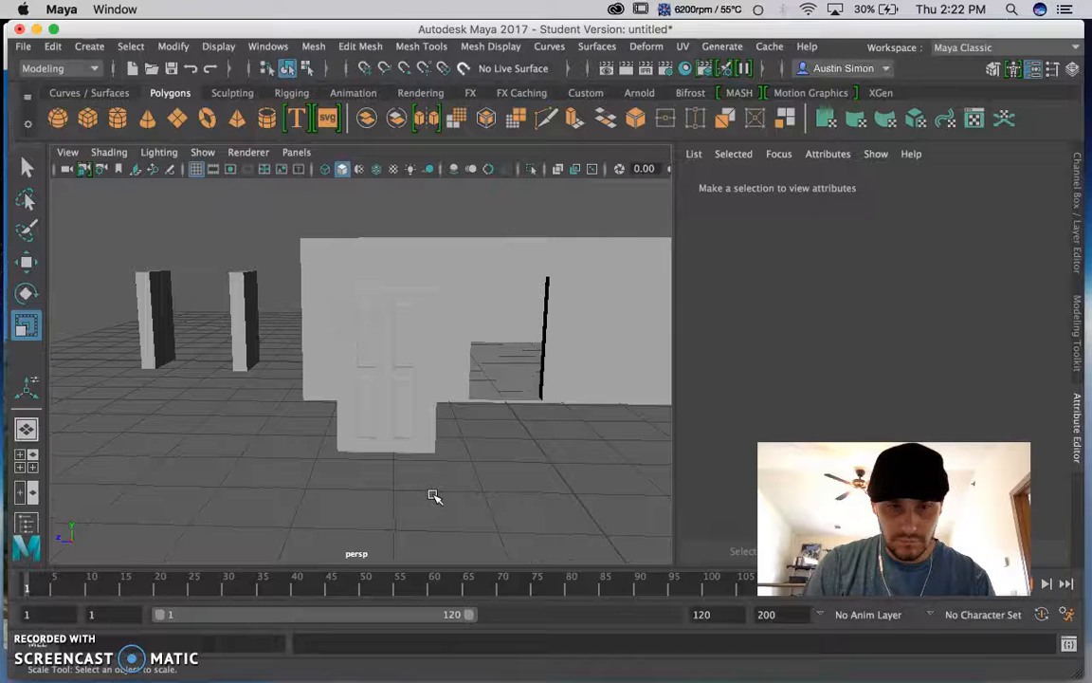
mouse_move(525, 677)
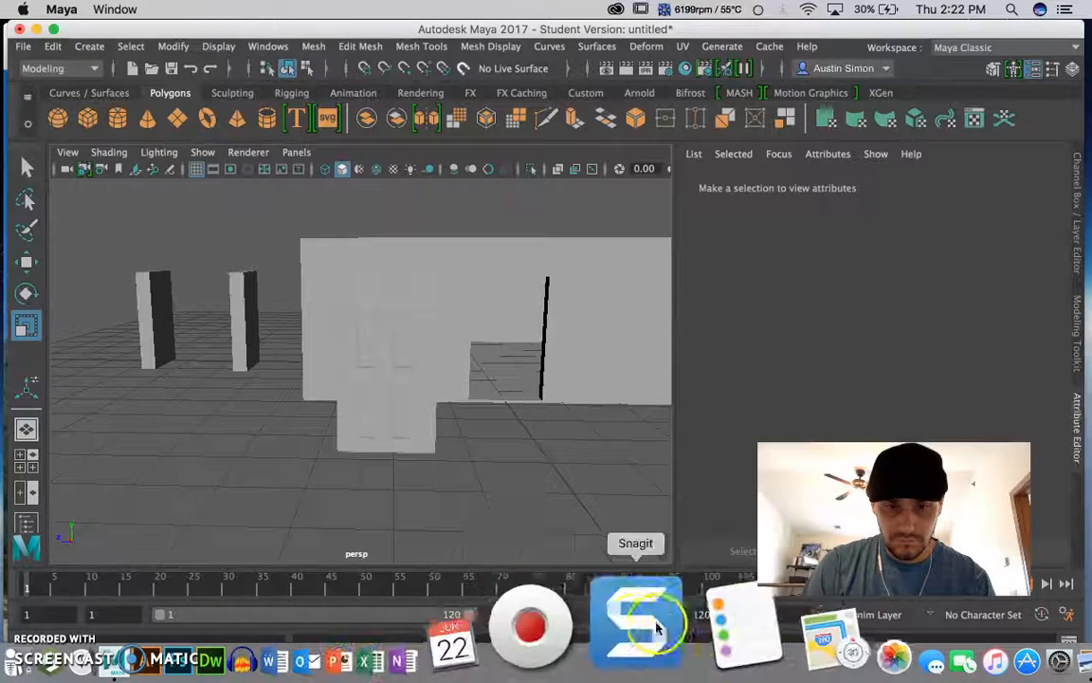
left_click(617, 622)
left_click(605, 491)
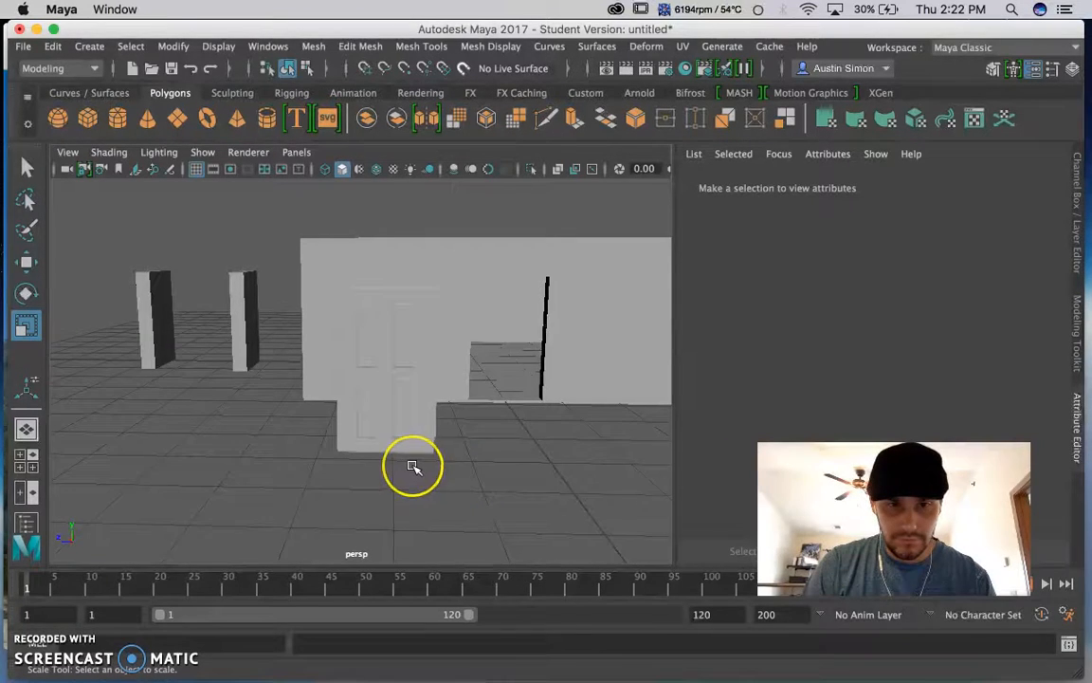
scroll(414, 464, "up", 5)
scroll(414, 464, "down", 5)
left_click(266, 435)
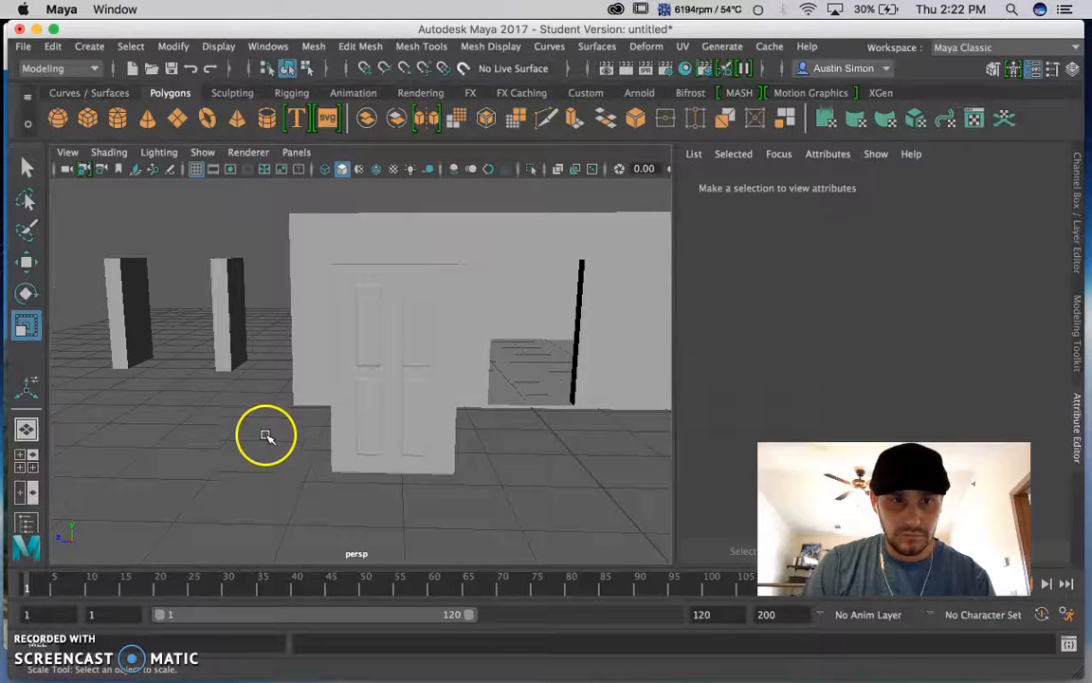
Turn on X-Ray shading in the perspective view.
left_click_drag(267, 435, 314, 450, "alt")
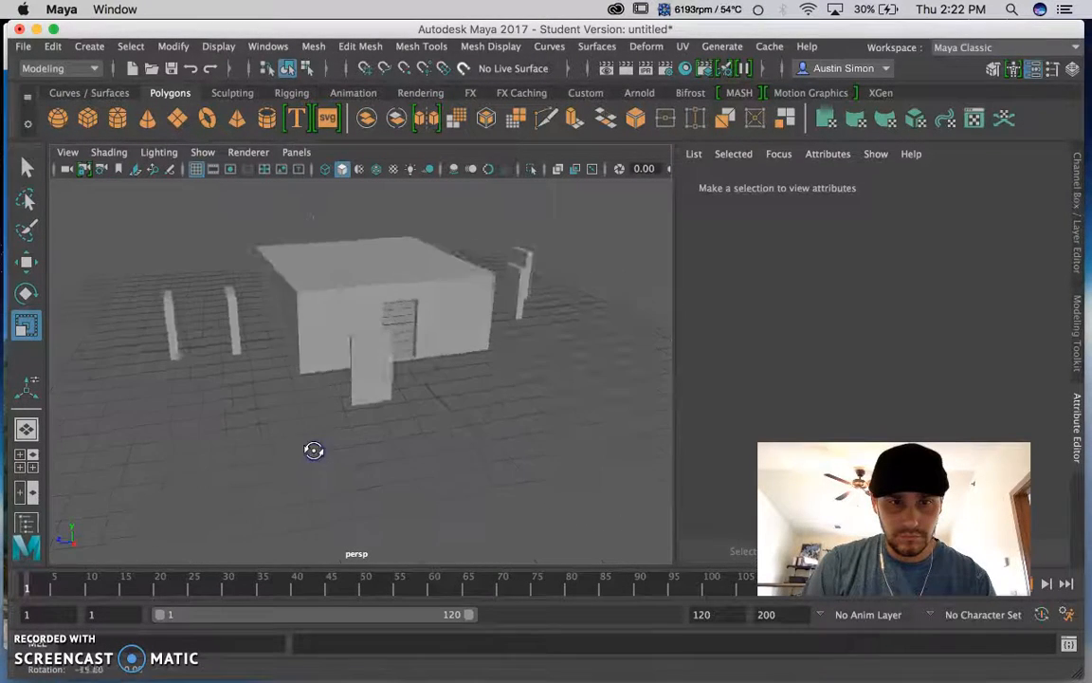
left_click(108, 153)
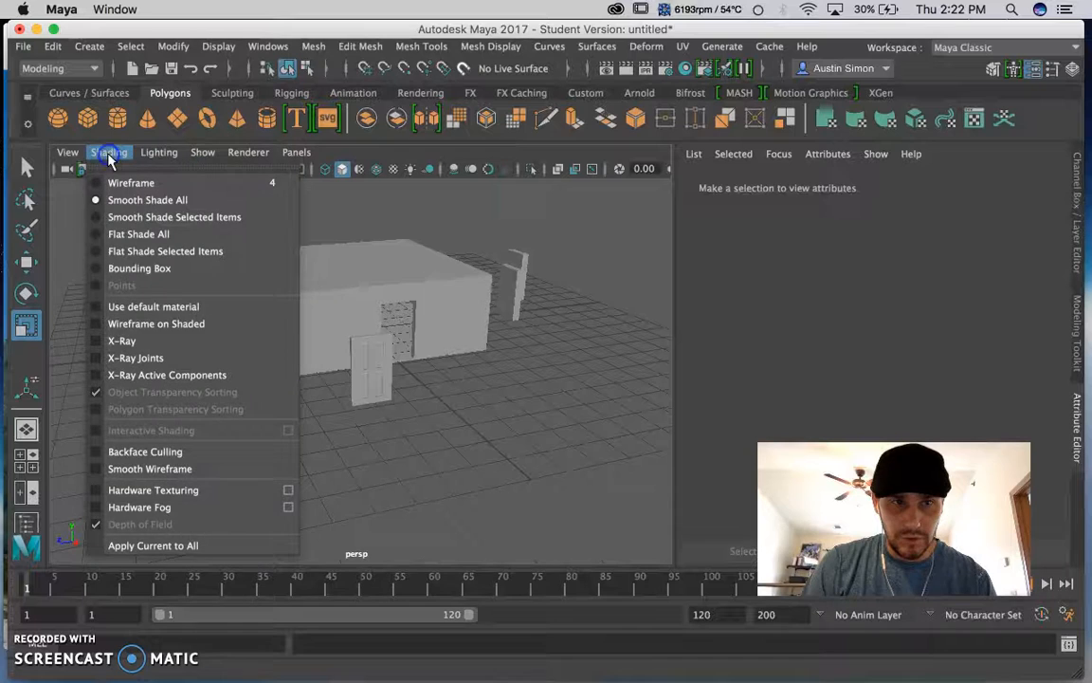
left_click(118, 339)
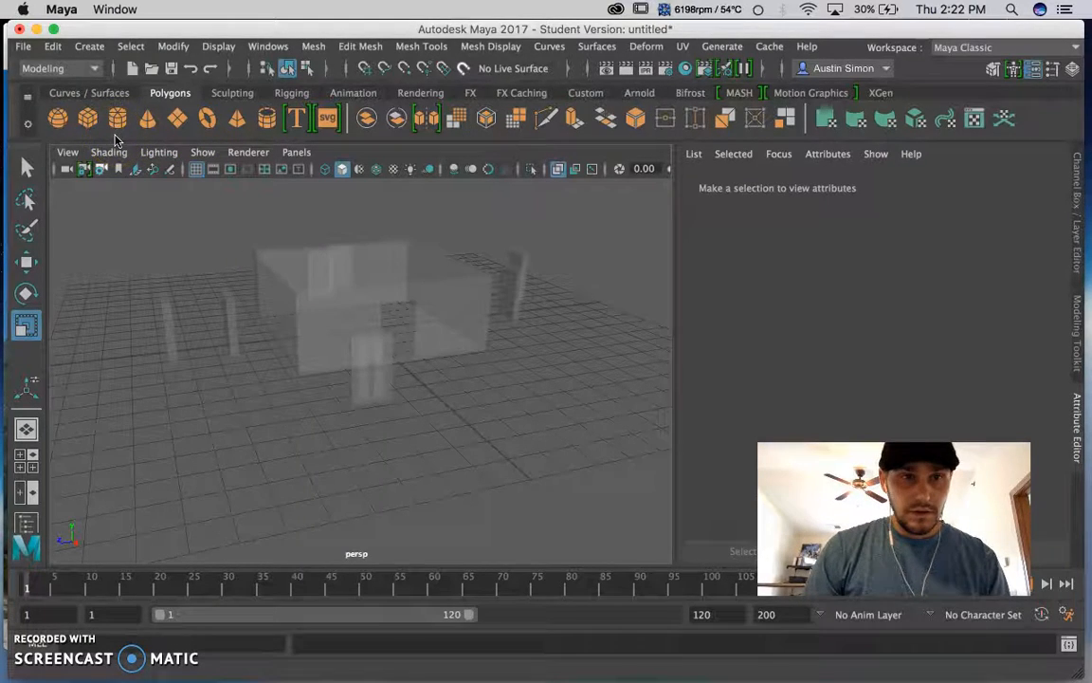
Create a polygon sphere and move it in front of the building, to about X 6.318 and Z 5.001.
left_click(58, 118)
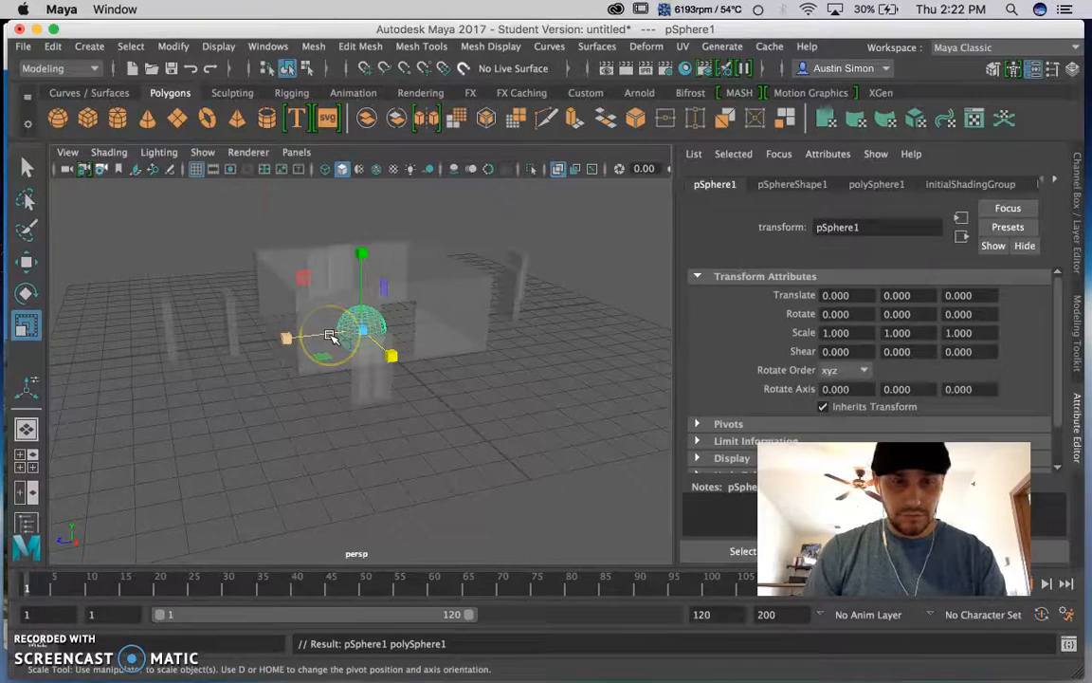
key("w")
left_click_drag(284, 339, 150, 355)
left_click_drag(253, 374, 174, 480)
Scale the sphere down to about 0.457 in X, 0.662 in Y and 0.325 in Z.
key("r")
key("f")
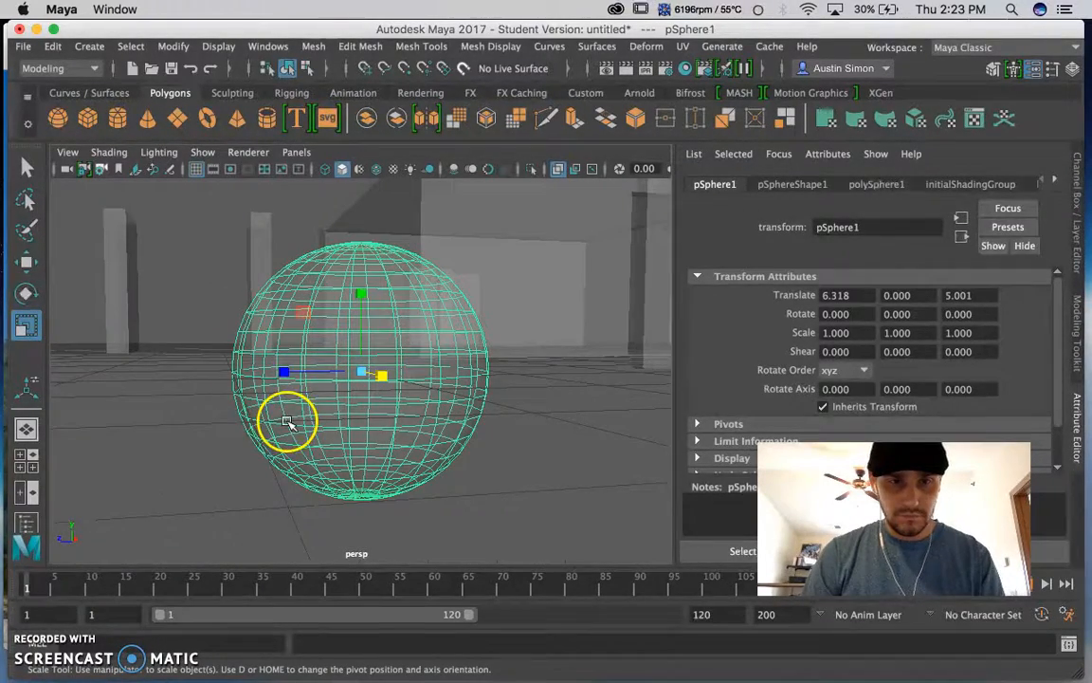
left_click_drag(281, 381, 256, 512)
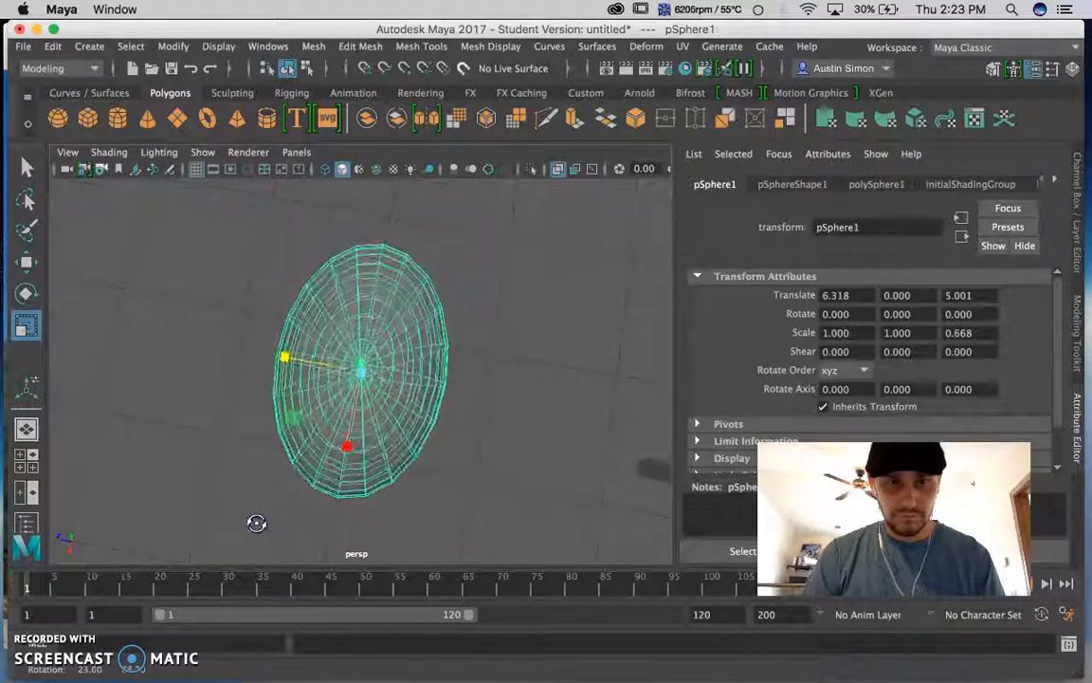
left_click_drag(287, 357, 288, 357)
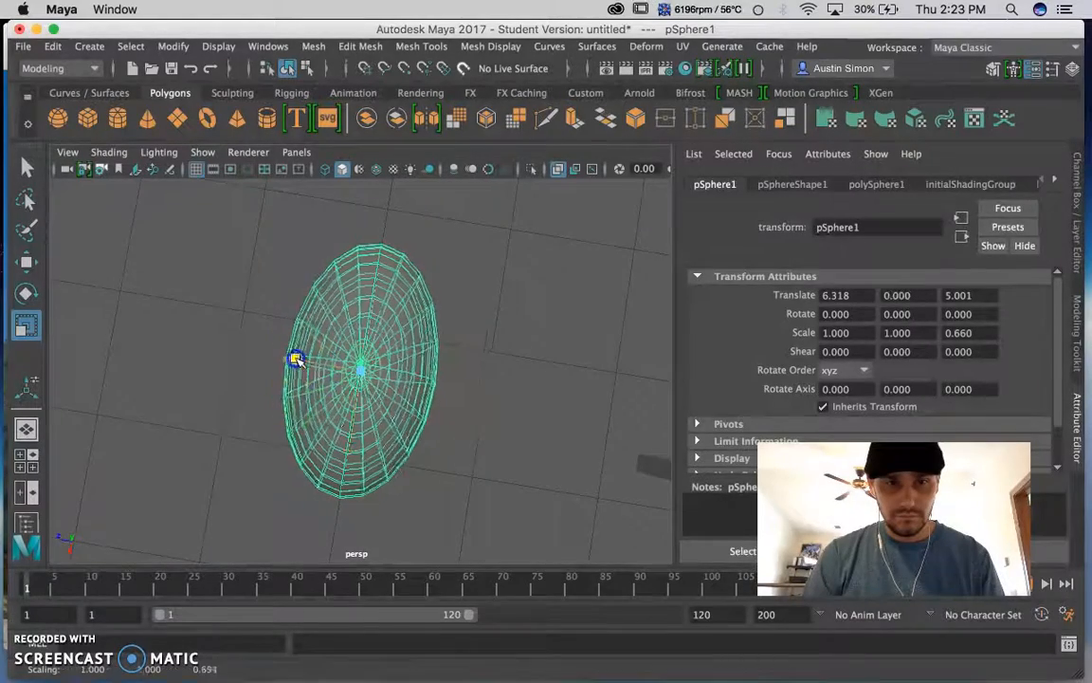
left_click_drag(272, 436, 418, 319, "alt")
left_click(420, 313)
left_click(437, 371)
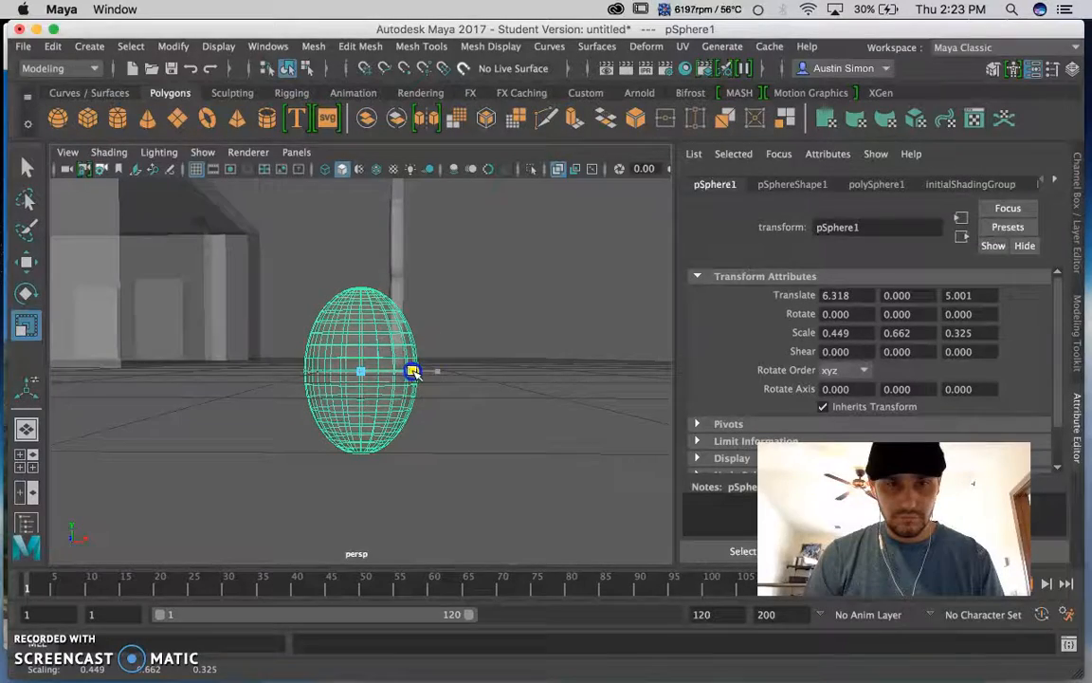
Flatten the sphere into a round plate by scaling it to about 0.435 in Y and 0.186 in Z.
mouse_move(377, 424)
left_mouse_down("alt")
mouse_move(249, 422)
mouse_move(390, 425)
left_mouse_up("alt")
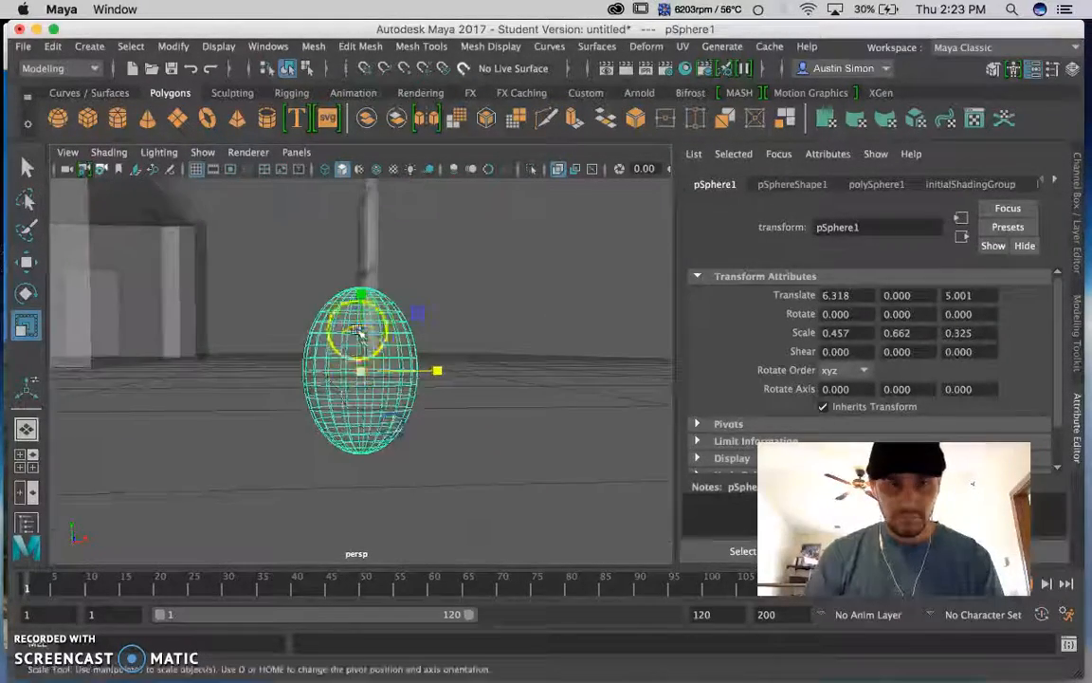
left_click(360, 294)
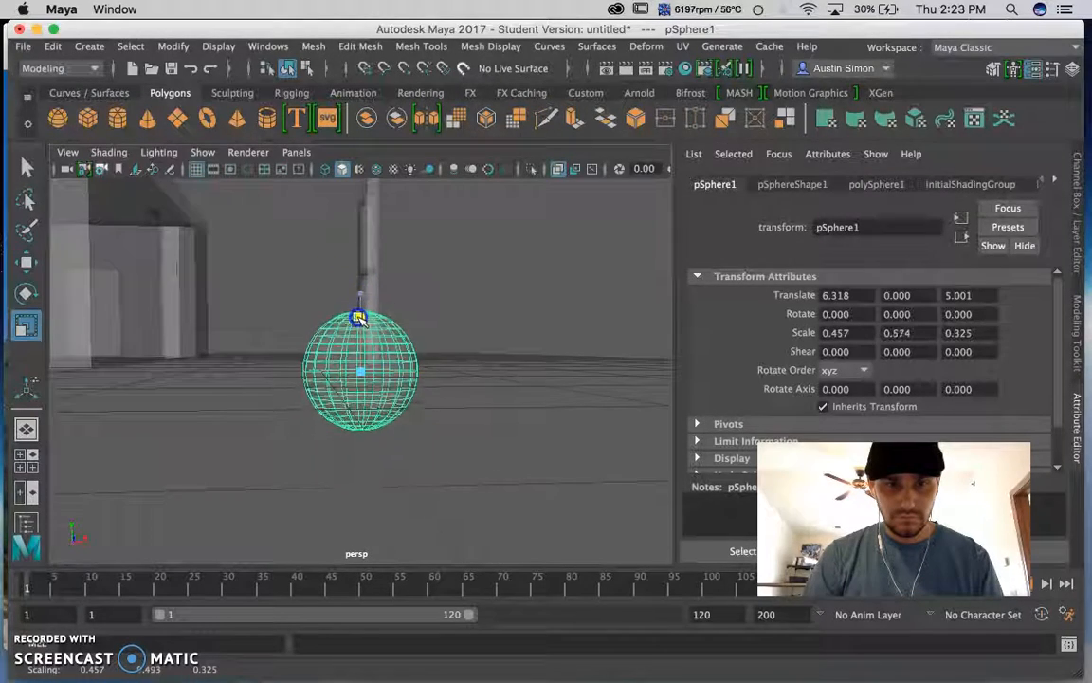
left_click_drag(377, 364, 296, 448, "alt")
left_click_drag(282, 378, 286, 380)
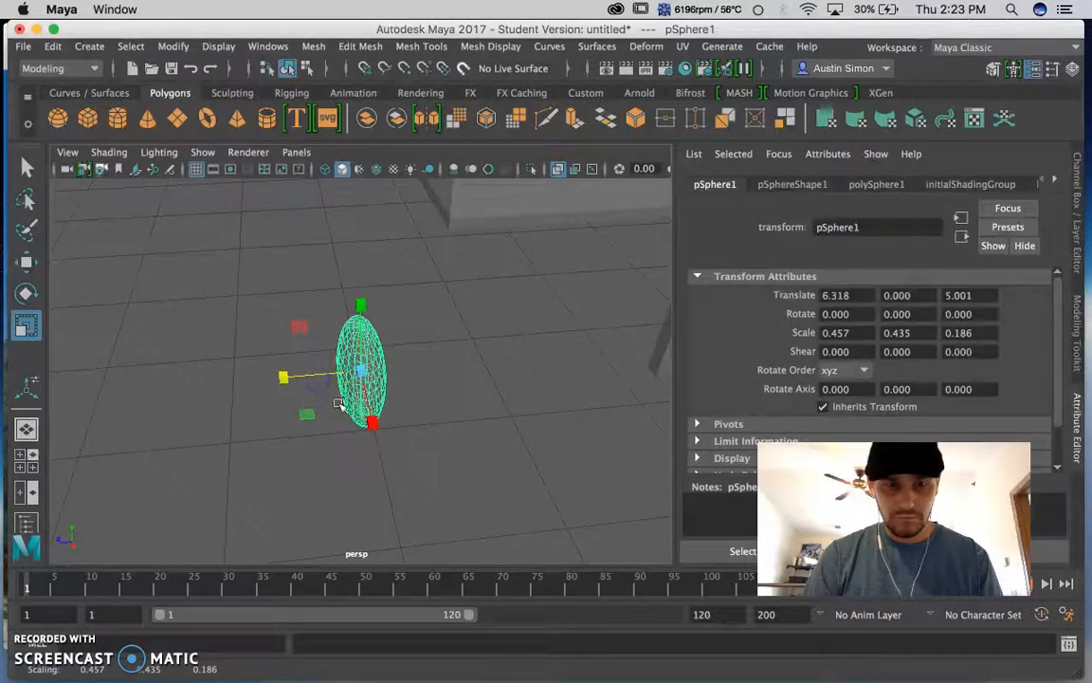
left_click_drag(349, 414, 320, 379, "alt")
left_click(374, 435)
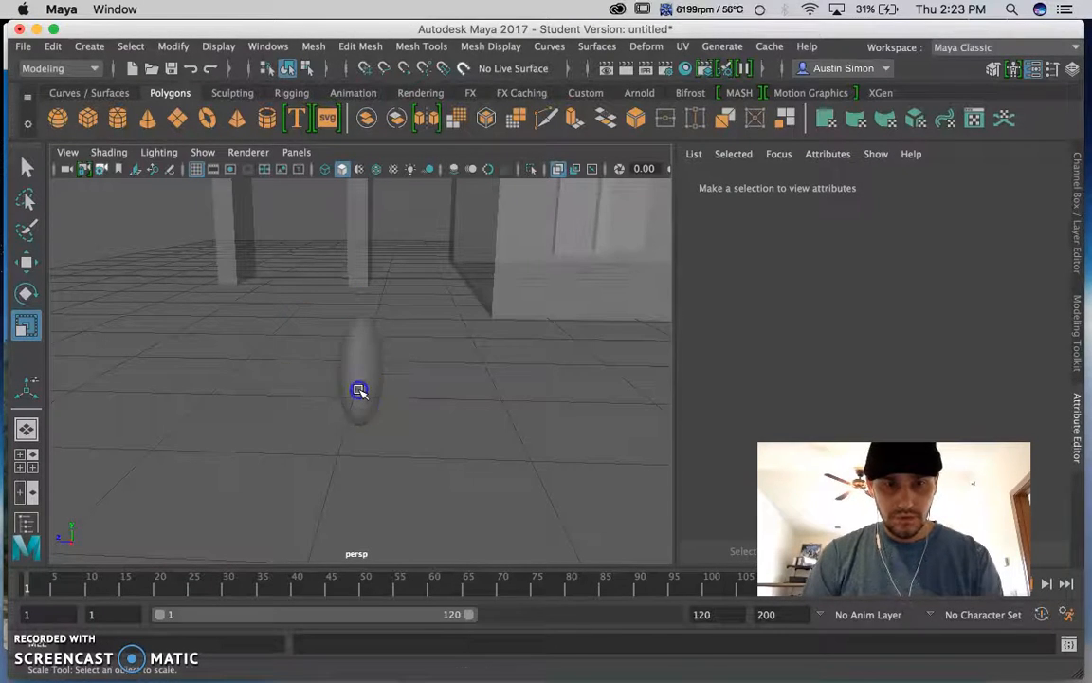
Raise the flattened sphere slightly above the grid.
left_click(360, 389)
key("w")
left_click_drag(369, 309, 354, 212)
Create a polygon cylinder and move it near the flattened sphere, to about X 8.959 and Z 4.525.
left_click_drag(415, 342, 130, 152, "alt")
left_click(116, 117)
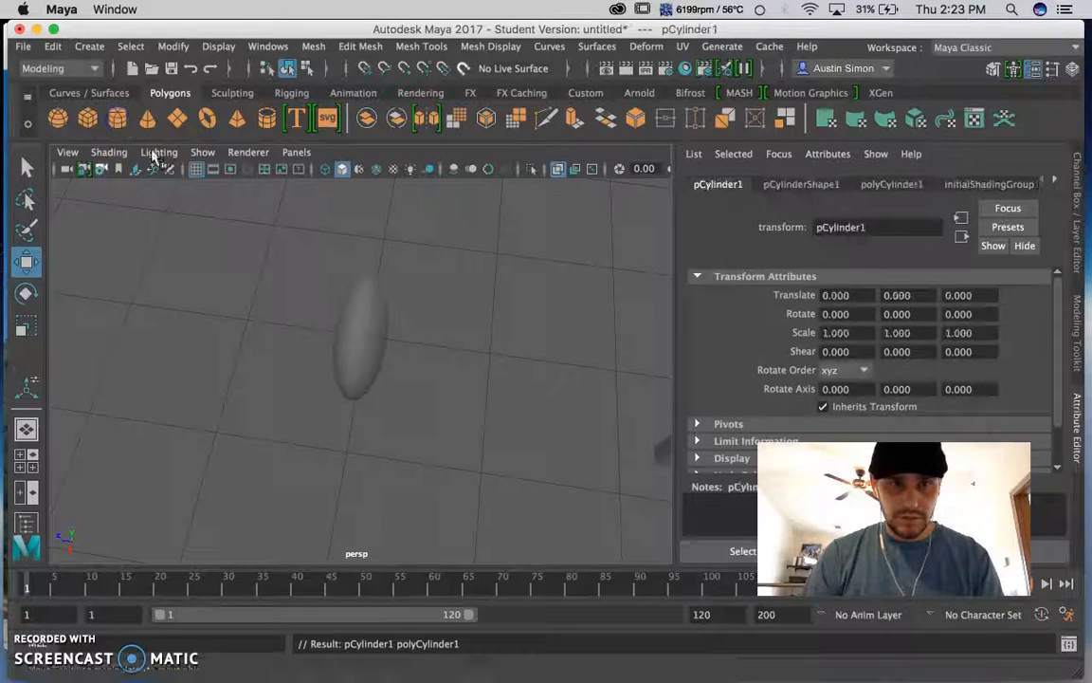
left_click_drag(351, 300, 510, 367, "alt")
left_click_drag(495, 294, 450, 548)
left_click_drag(407, 458, 279, 446)
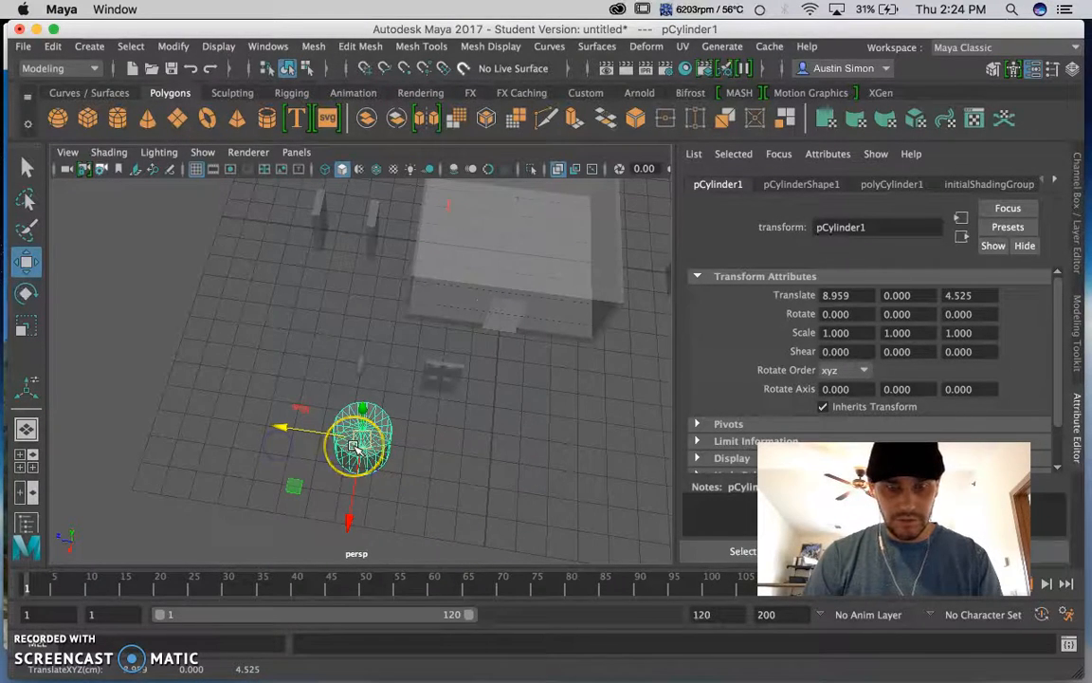
Lay the cylinder on its side with a rotation of 90 in X and 0 in Y.
left_click_drag(354, 446, 368, 376, "alt")
scroll(367, 376, "down", 3)
scroll(368, 376, "up", 5)
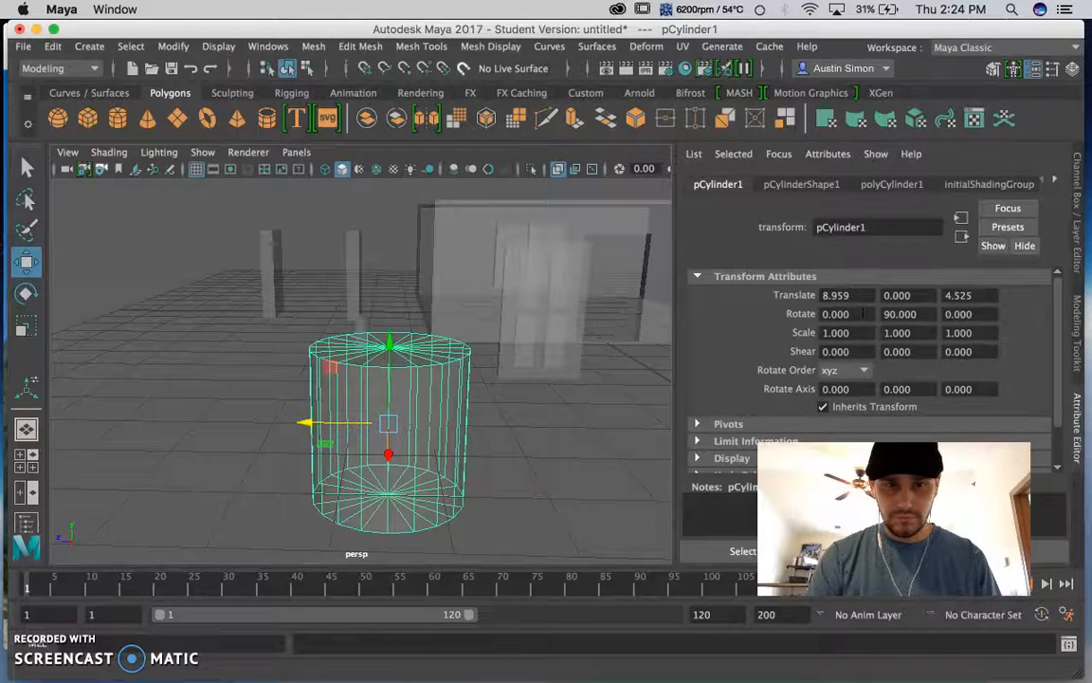
left_click(910, 314)
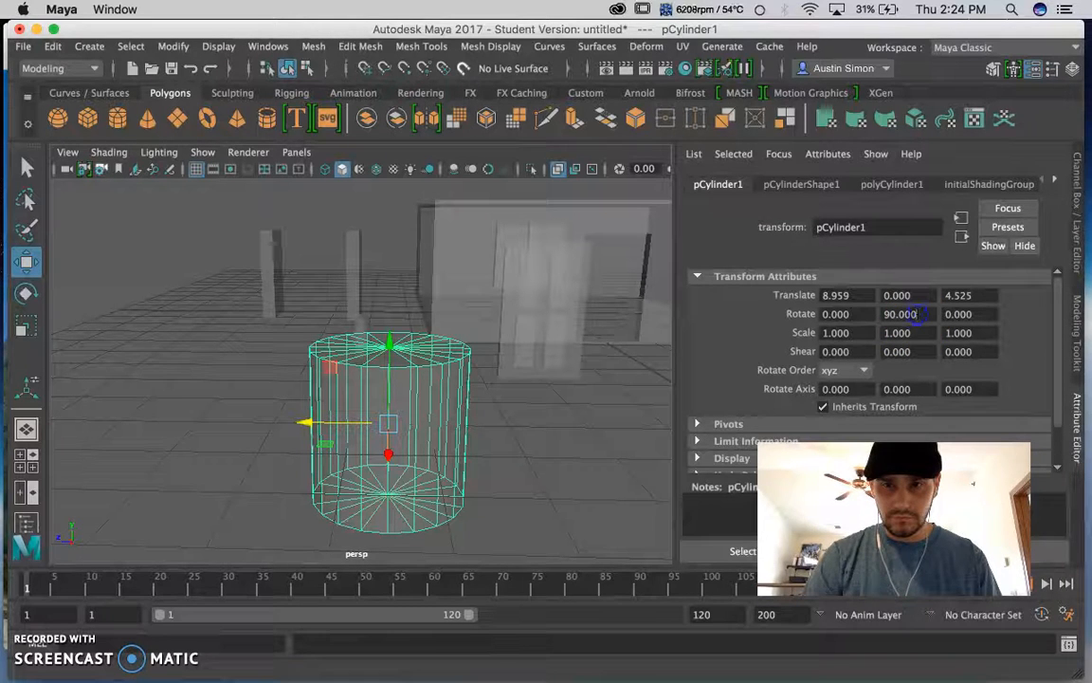
left_click(848, 316)
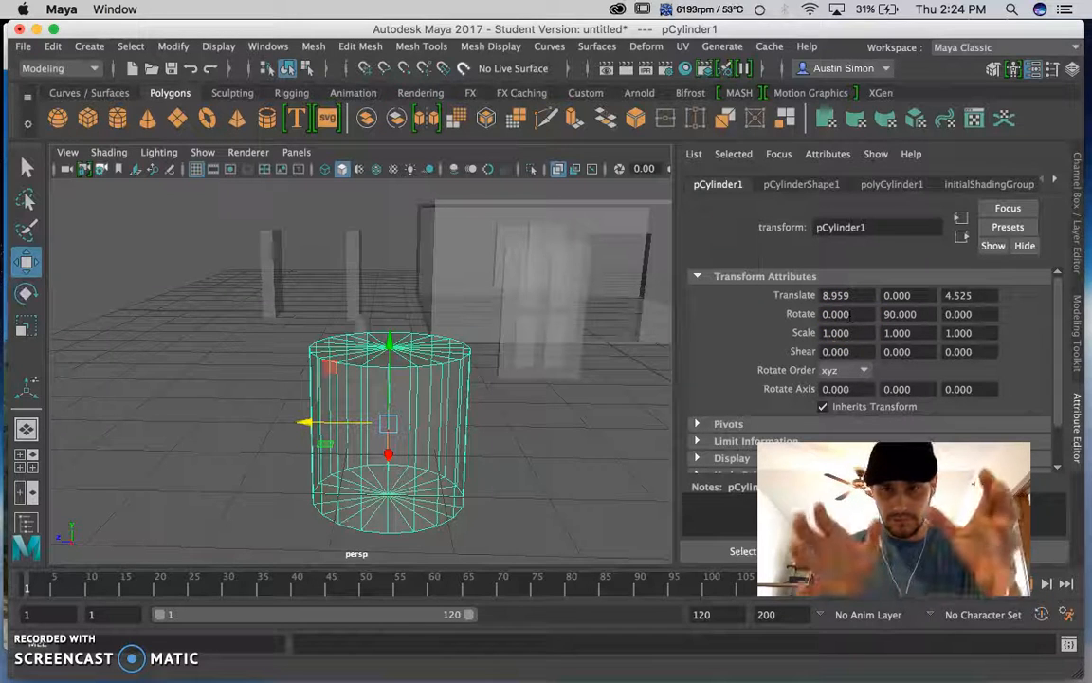
left_click(900, 314)
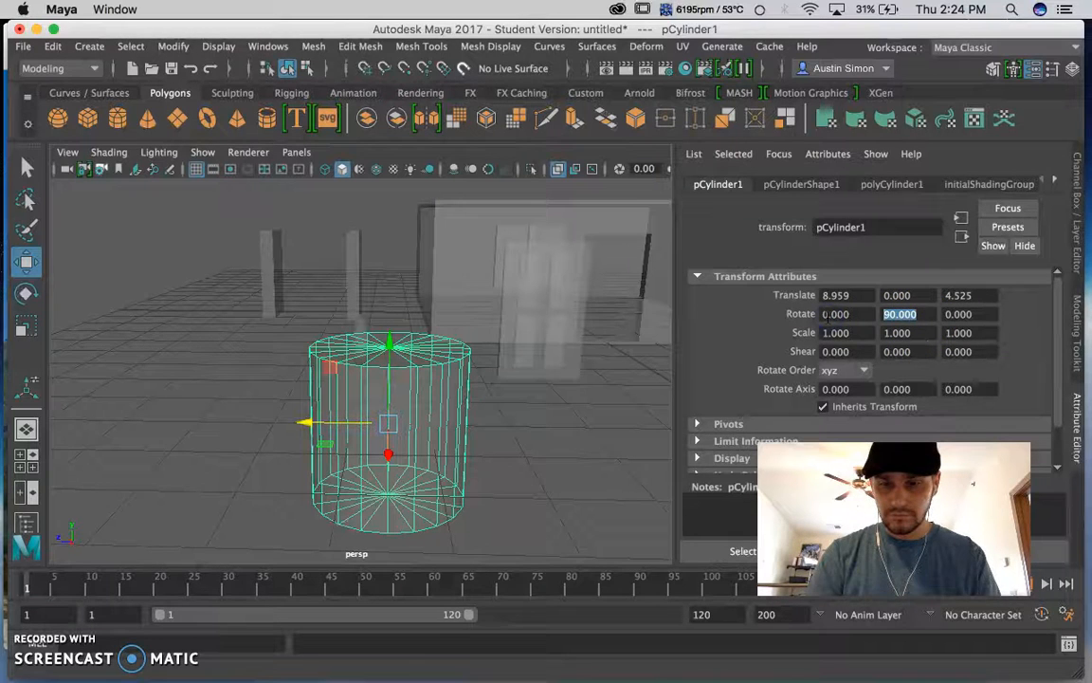
left_click(827, 314)
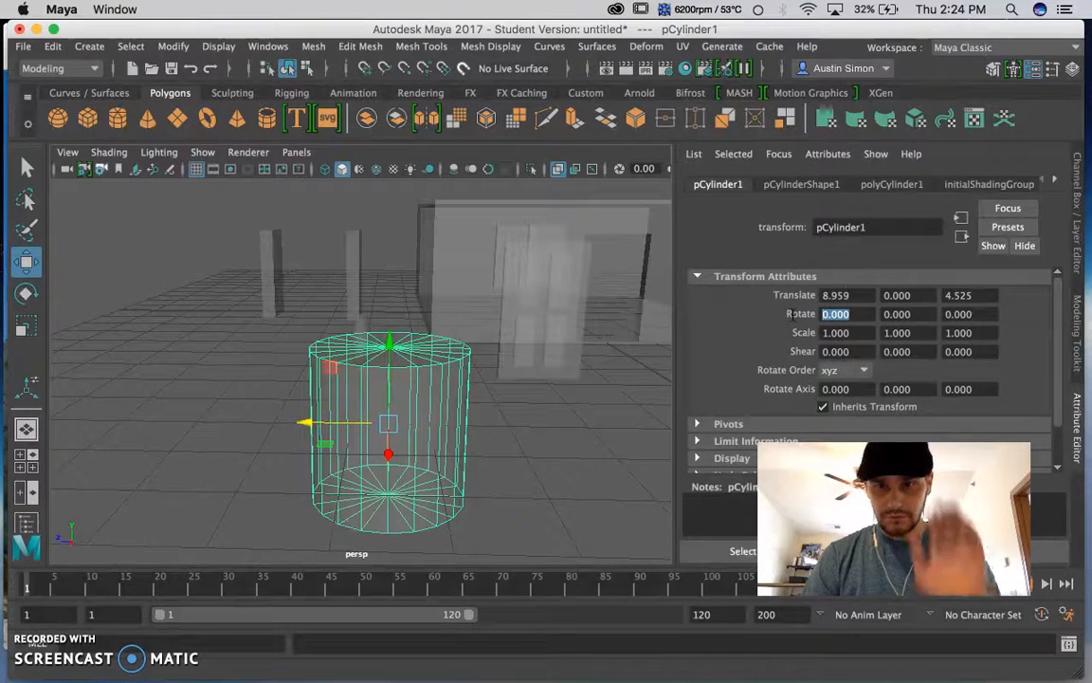
type("90")
key("Return")
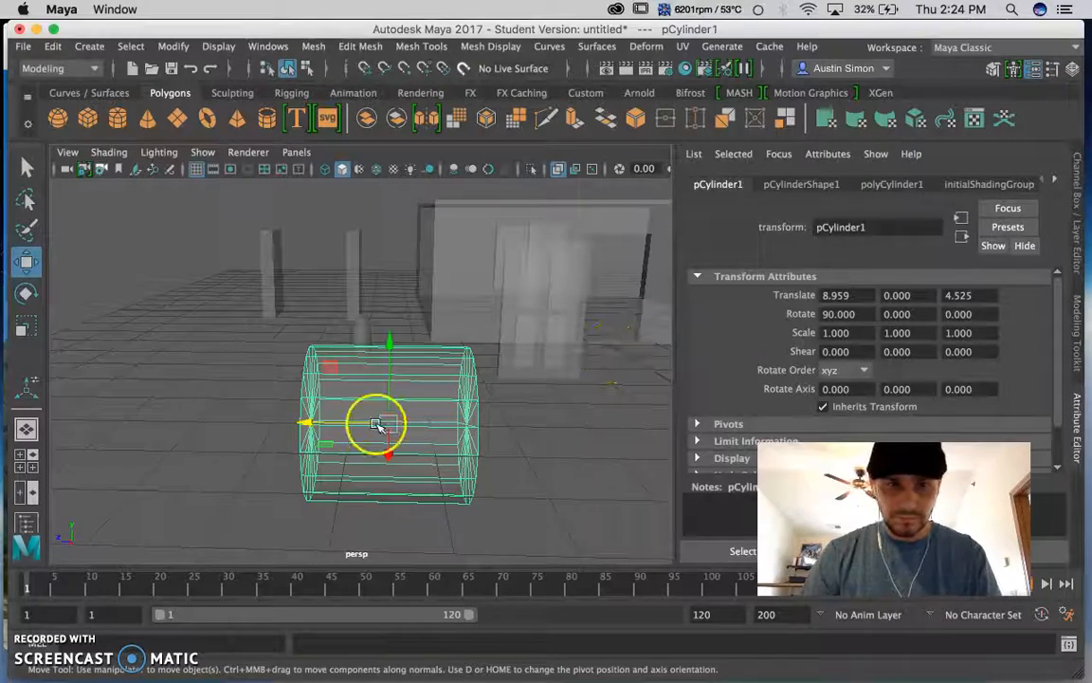
Scale the cylinder to about 0.772 along Y and 0.314 along Z.
mouse_move(375, 425)
left_mouse_down("alt")
mouse_move(488, 419)
mouse_move(356, 422)
mouse_move(367, 419)
left_mouse_up("alt")
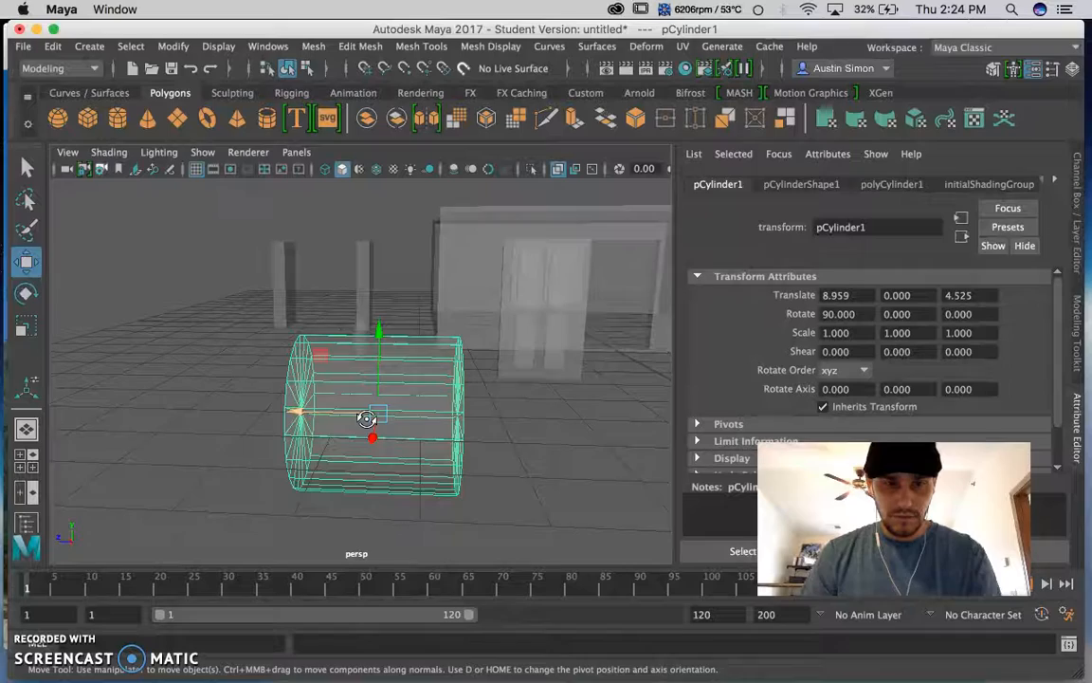
key("r")
left_click_drag(304, 418, 362, 464)
left_click_drag(315, 413, 200, 400)
Reduce the cylinder to a short rod, scaled to about 0.140 in X, 0.285 in Y and 0.088 in Z.
left_click_drag(341, 474, 178, 475, "alt")
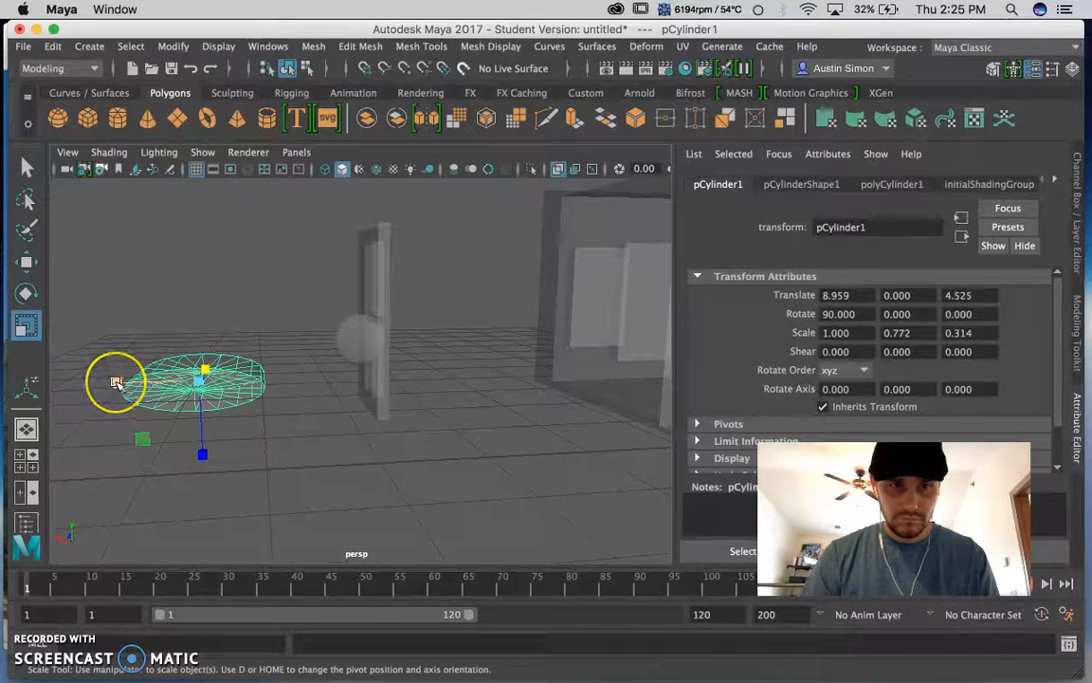
left_click_drag(114, 383, 341, 404)
left_click_drag(366, 480, 370, 472)
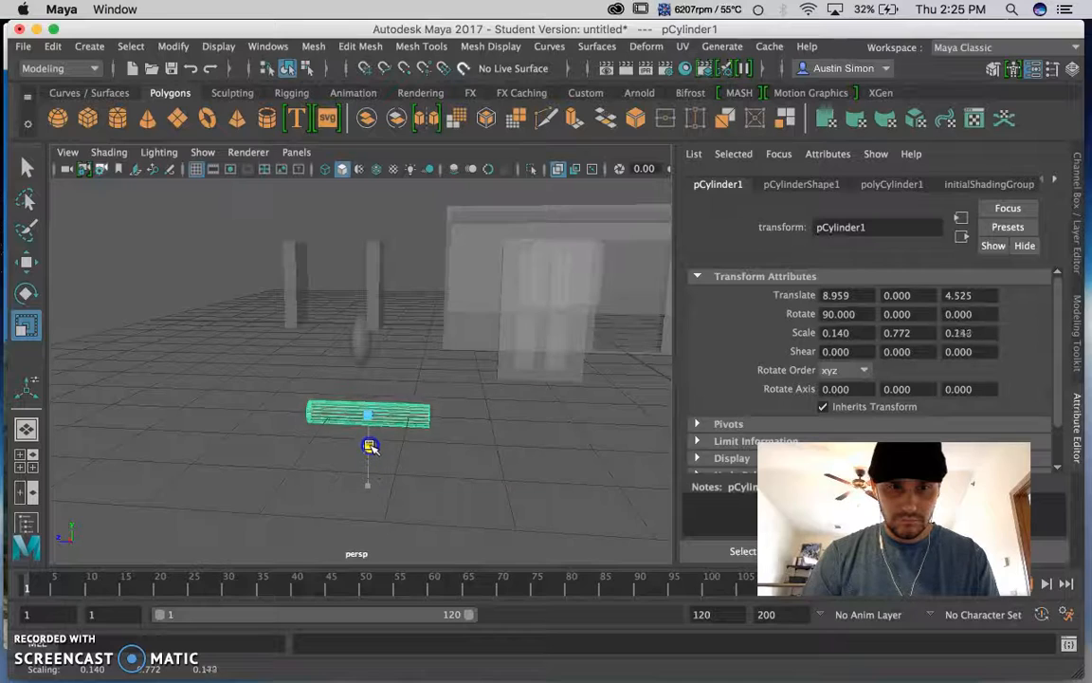
mouse_move(363, 470)
left_mouse_down("alt")
mouse_move(322, 451)
mouse_move(366, 463)
left_mouse_up("alt")
left_click(323, 394)
left_click_drag(322, 394, 304, 393)
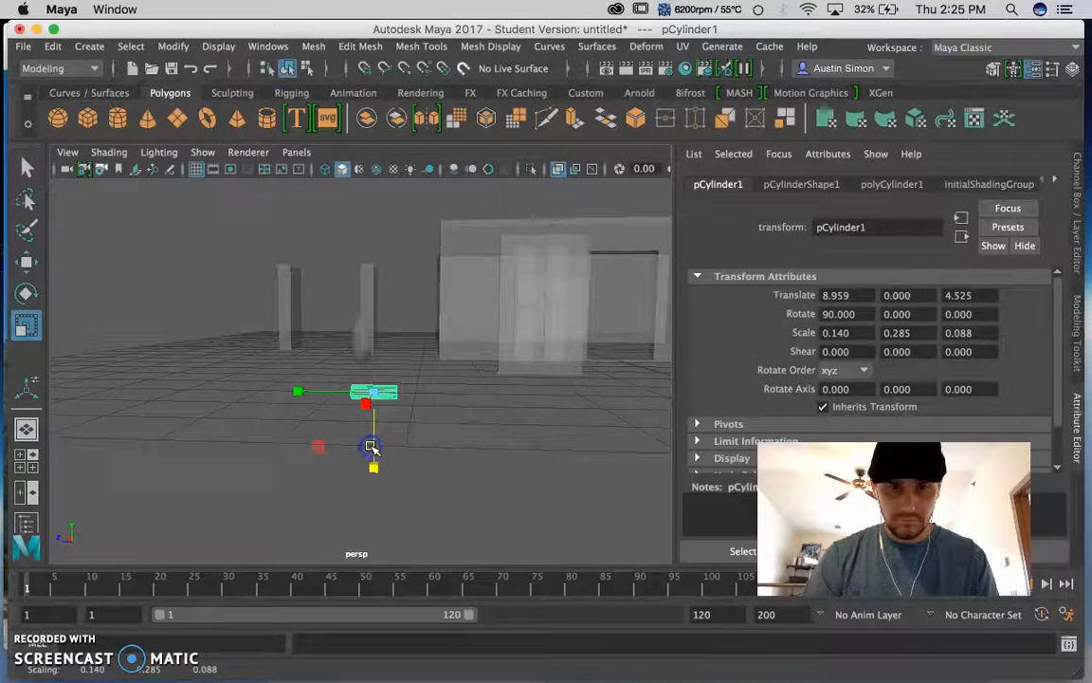
Thin the rod by scaling X and Z together to about 0.073 and 0.046.
key("f")
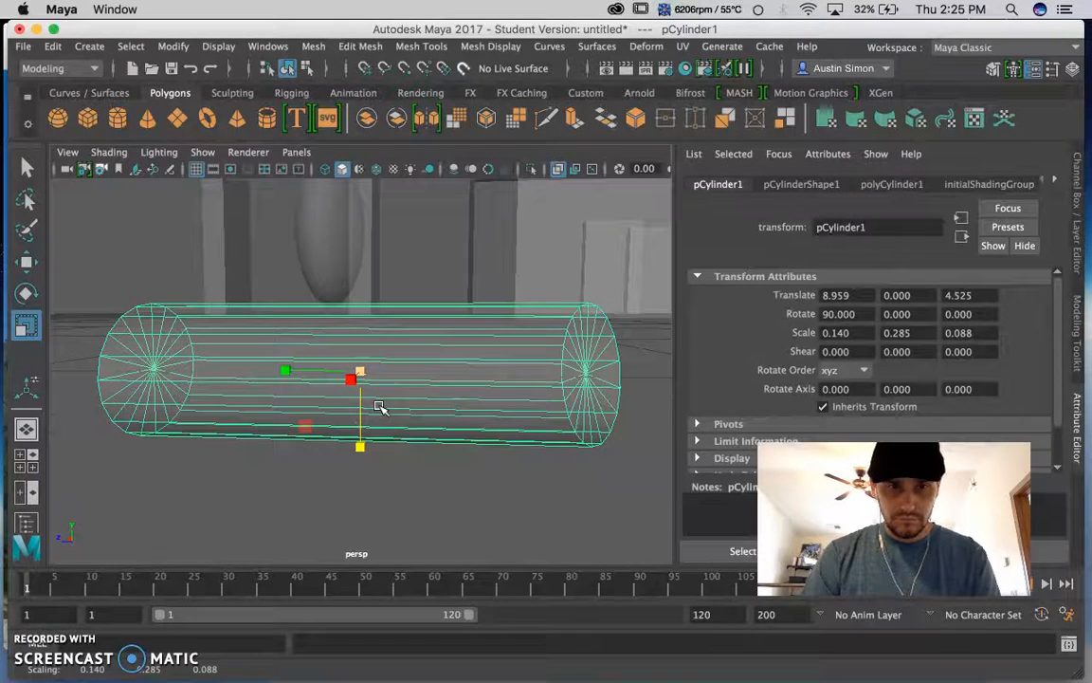
left_click_drag(378, 450, 334, 427, "alt")
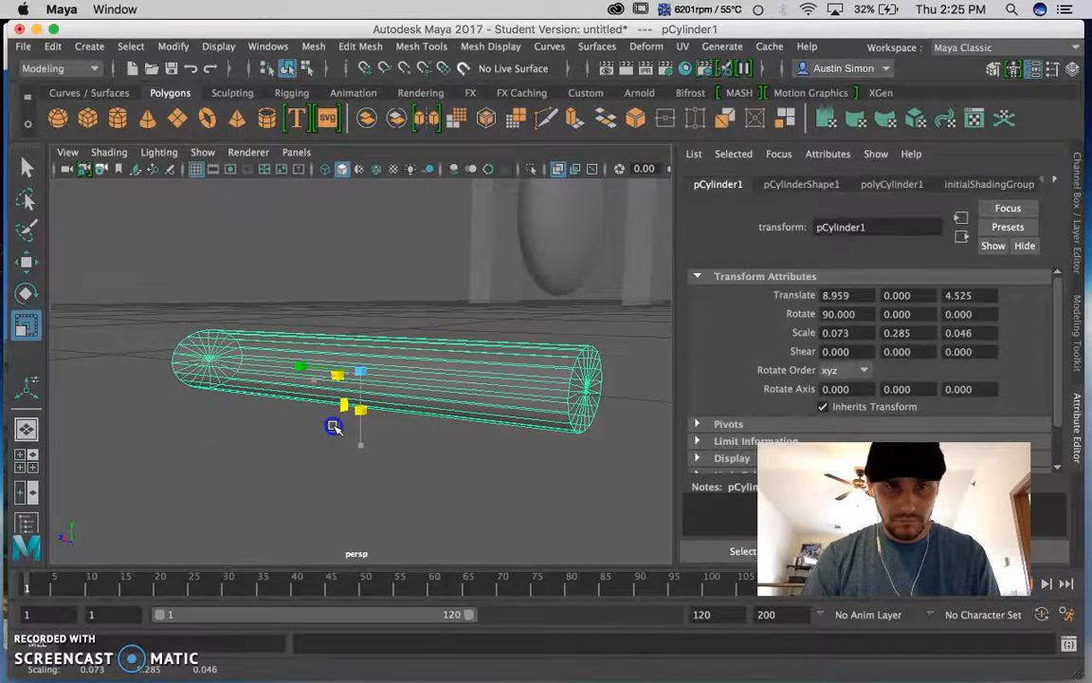
scroll(333, 438, "down", 5)
scroll(334, 438, "up", 4)
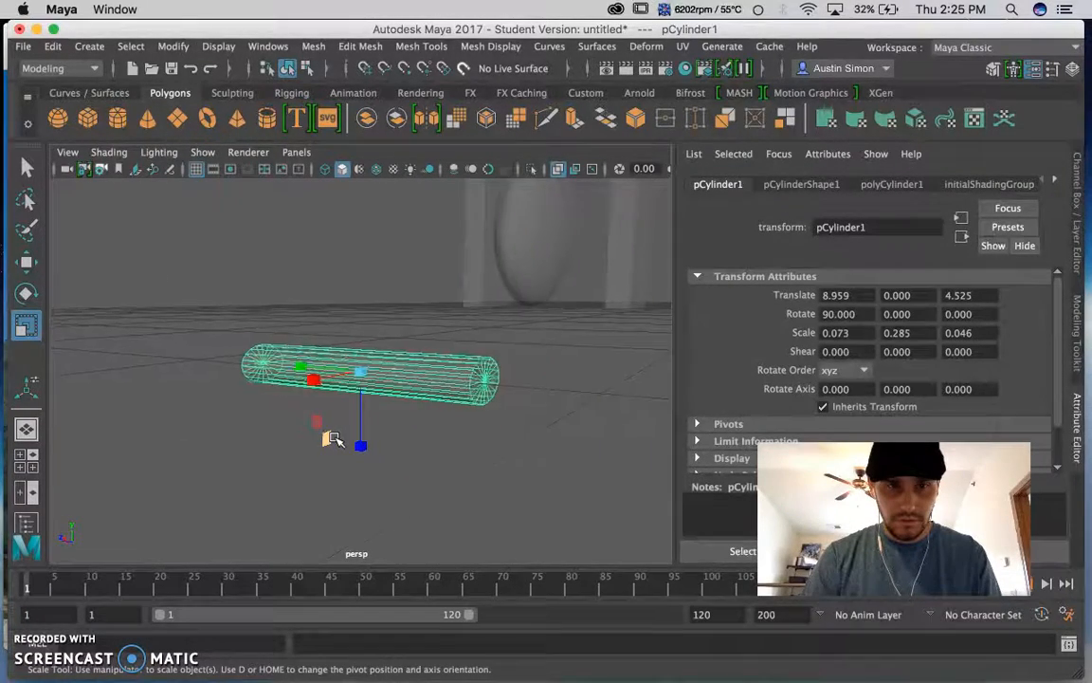
Move the rod along X toward the flattened sphere, to about X 7.019.
key("w")
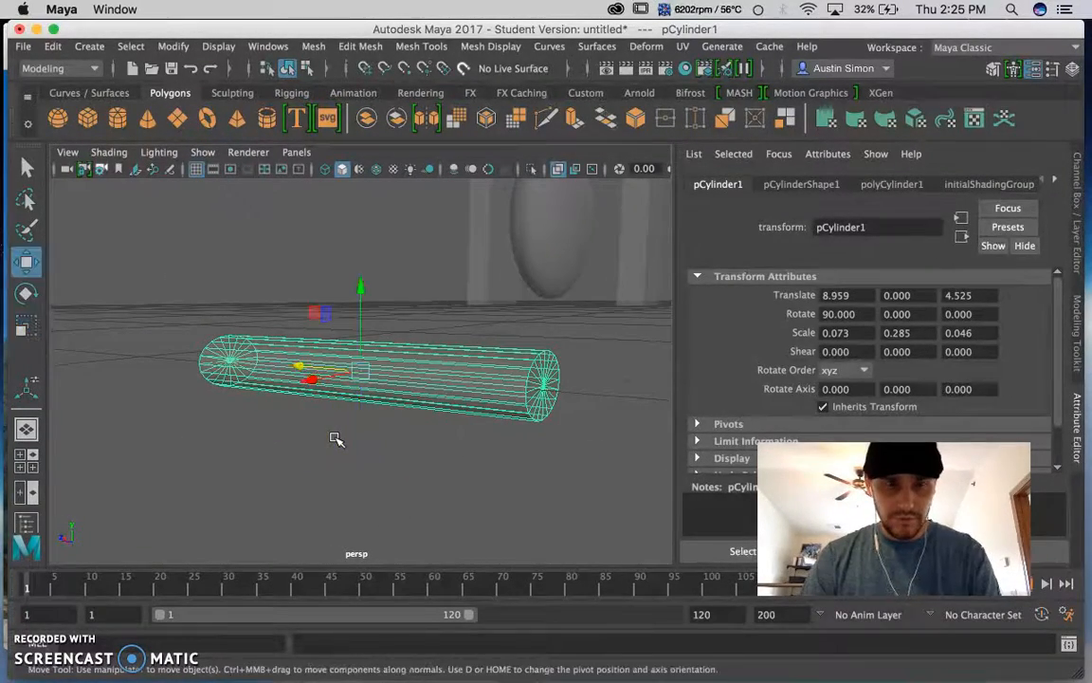
scroll(316, 411, "up", 5)
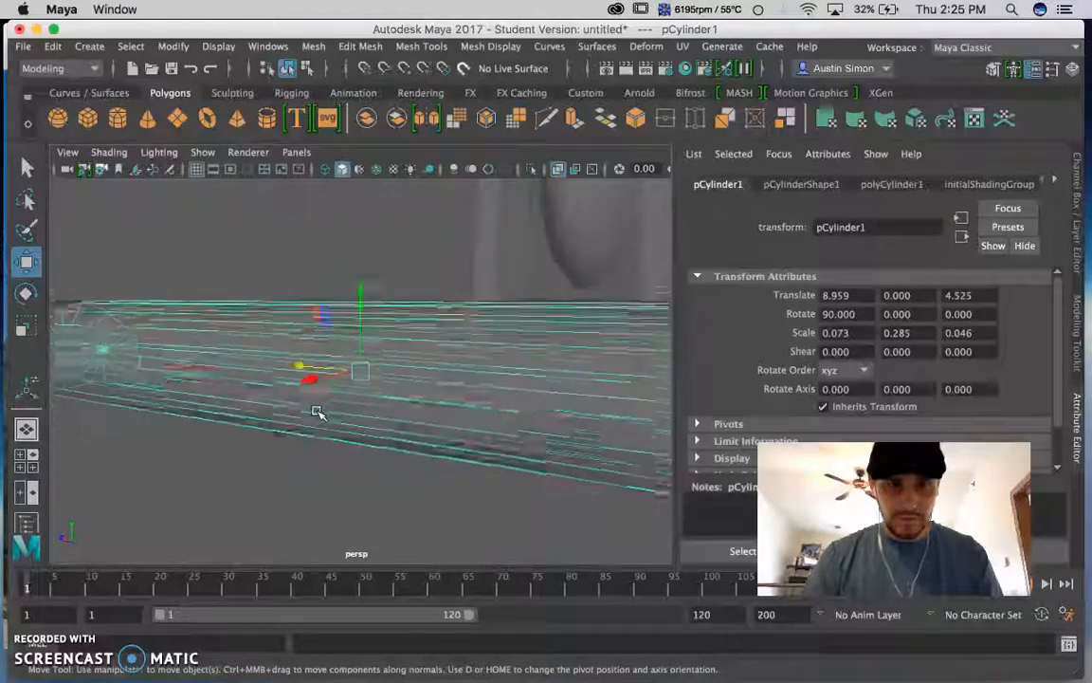
scroll(317, 411, "down", 5)
left_click_drag(317, 412, 325, 439, "alt")
scroll(325, 439, "down", 4)
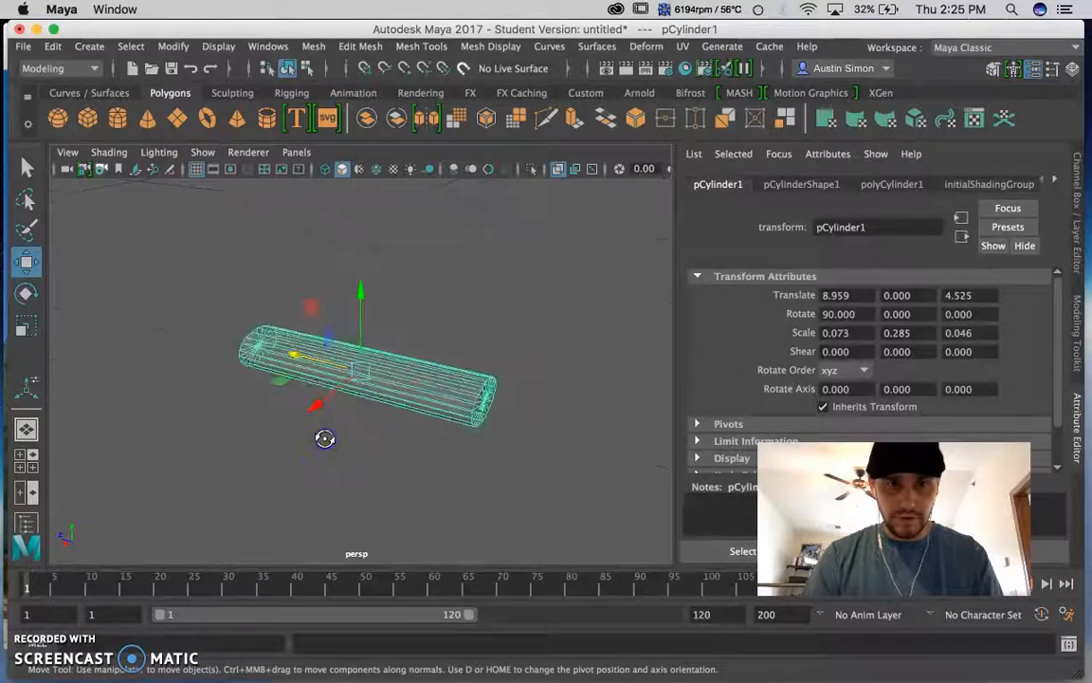
left_click(328, 389)
left_click_drag(320, 397, 398, 219)
left_click(517, 296)
left_click_drag(518, 296, 527, 364, "alt")
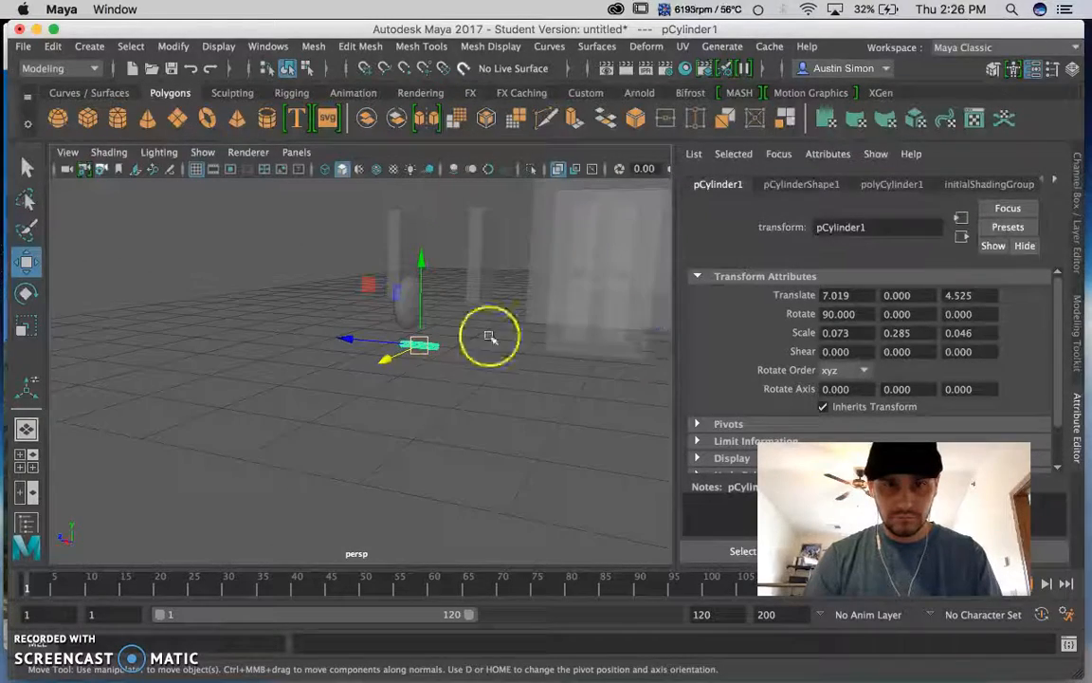
Move the rod to about X 6.263 and raise it to about Y 0.556, near the flattened sphere's middle height.
left_click_drag(366, 371, 539, 378, "alt")
mouse_move(231, 371)
left_mouse_down("alt")
mouse_move(318, 384)
mouse_move(222, 372)
left_mouse_up("alt")
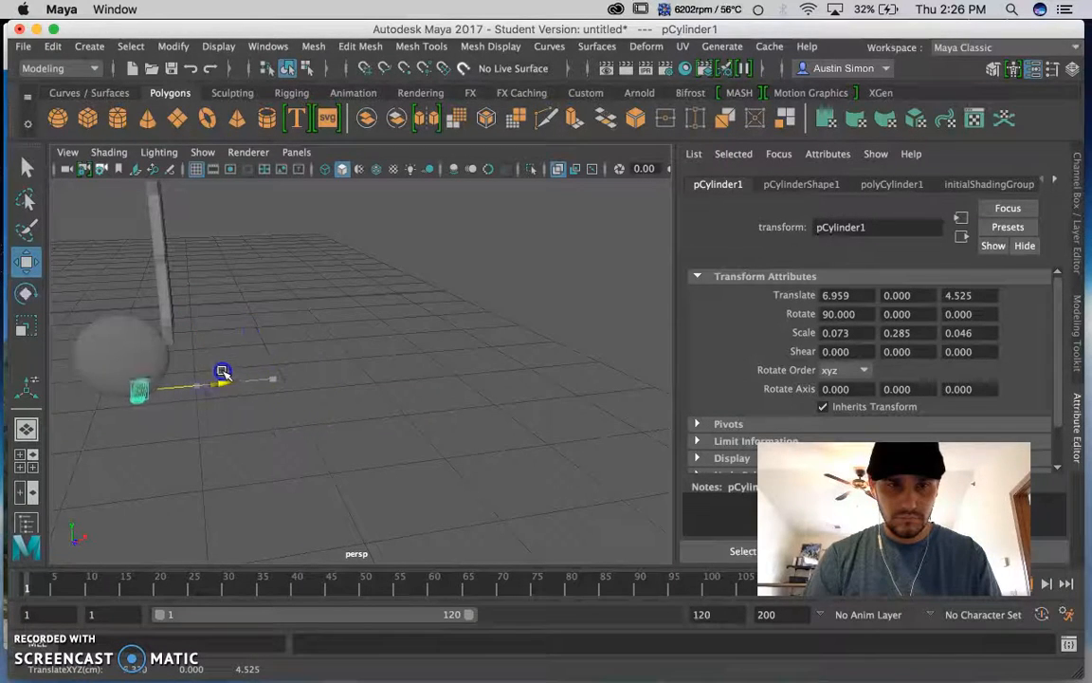
left_click_drag(128, 435, 8, 391, "alt")
left_click_drag(229, 402, 153, 397, "alt")
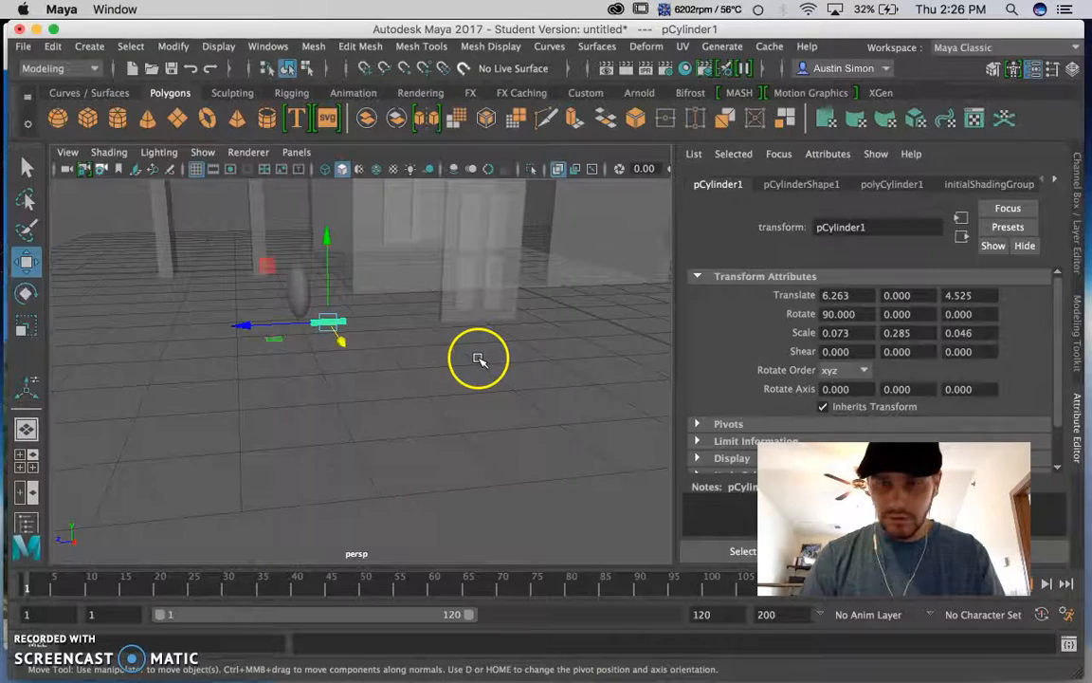
left_click_drag(327, 236, 319, 201)
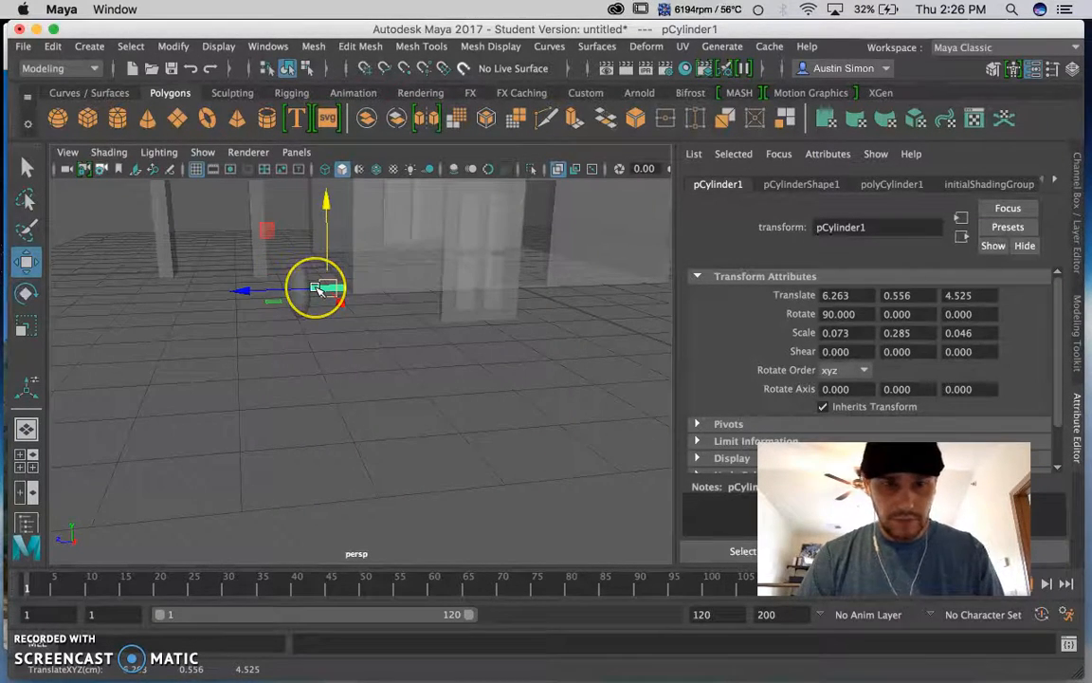
Centre the rod behind the flattened sphere by moving it to about X 6.319 and Y 0.505.
key("f")
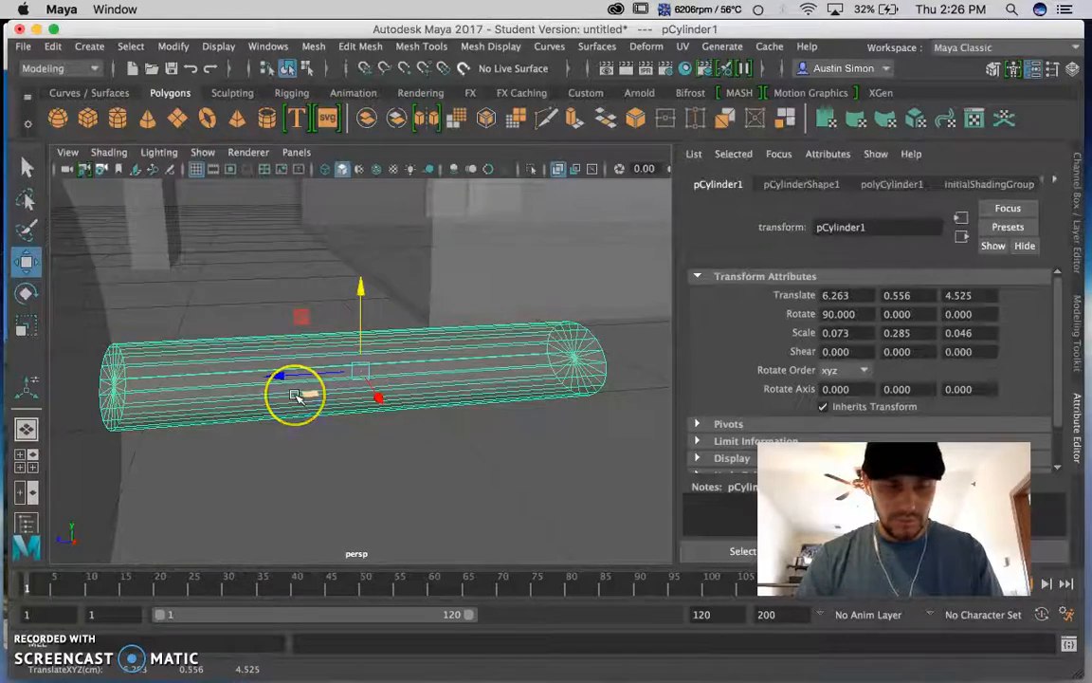
scroll(295, 394, "down", 3)
scroll(297, 396, "down", 2)
left_click_drag(299, 395, 112, 380, "alt")
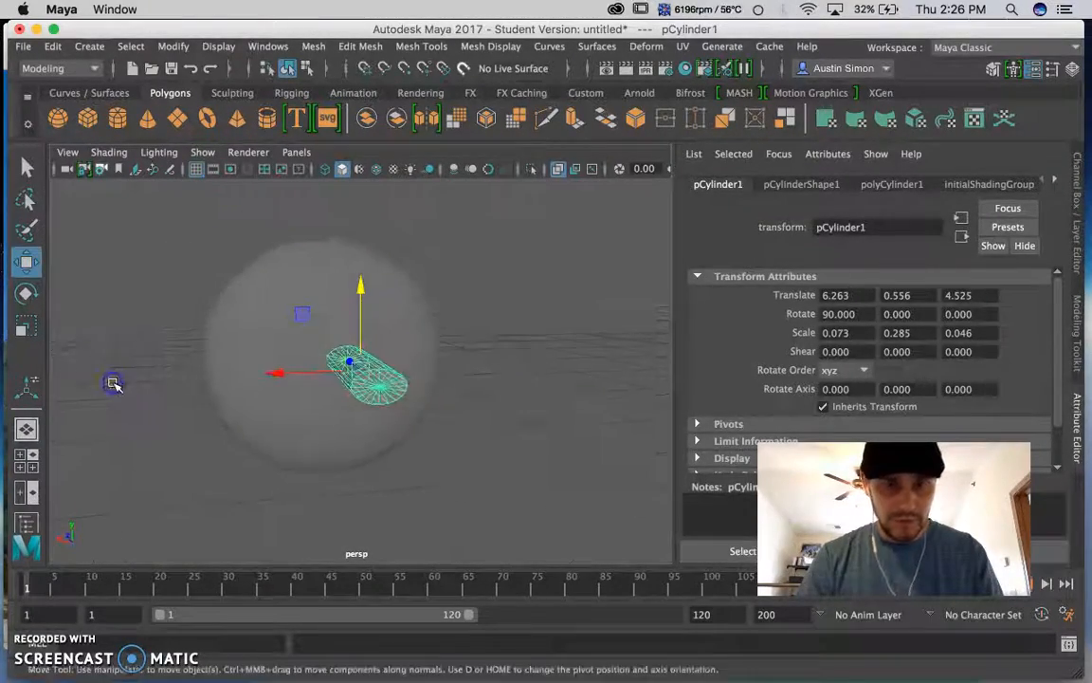
left_click_drag(268, 402, 327, 408, "alt")
left_click_drag(281, 373, 263, 372)
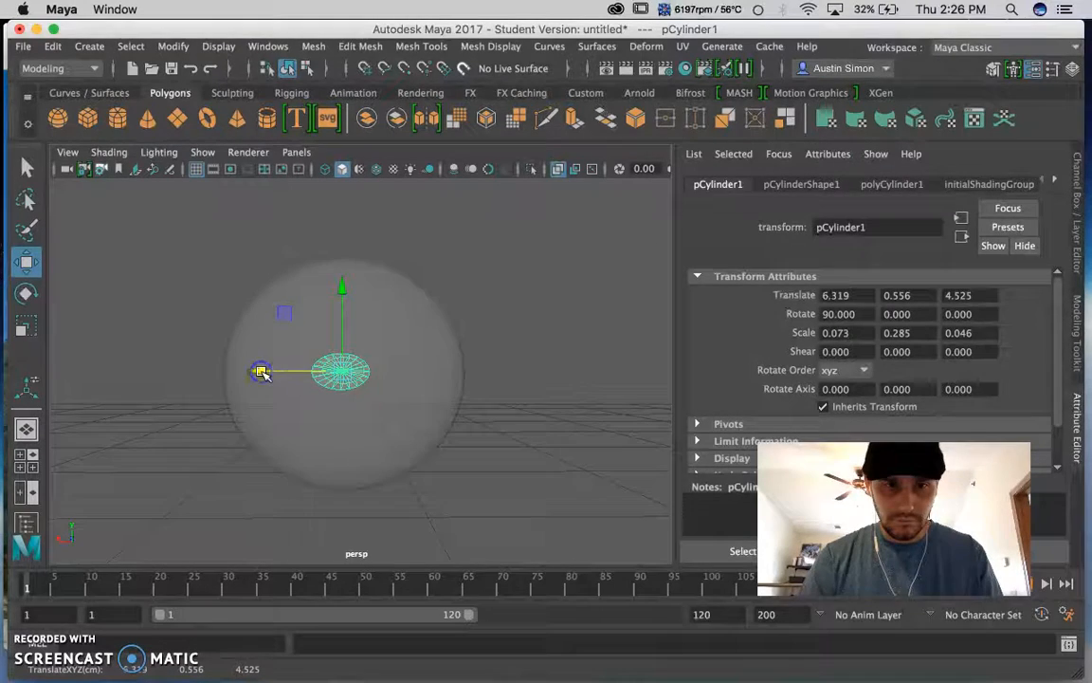
left_click_drag(303, 410, 500, 409, "alt")
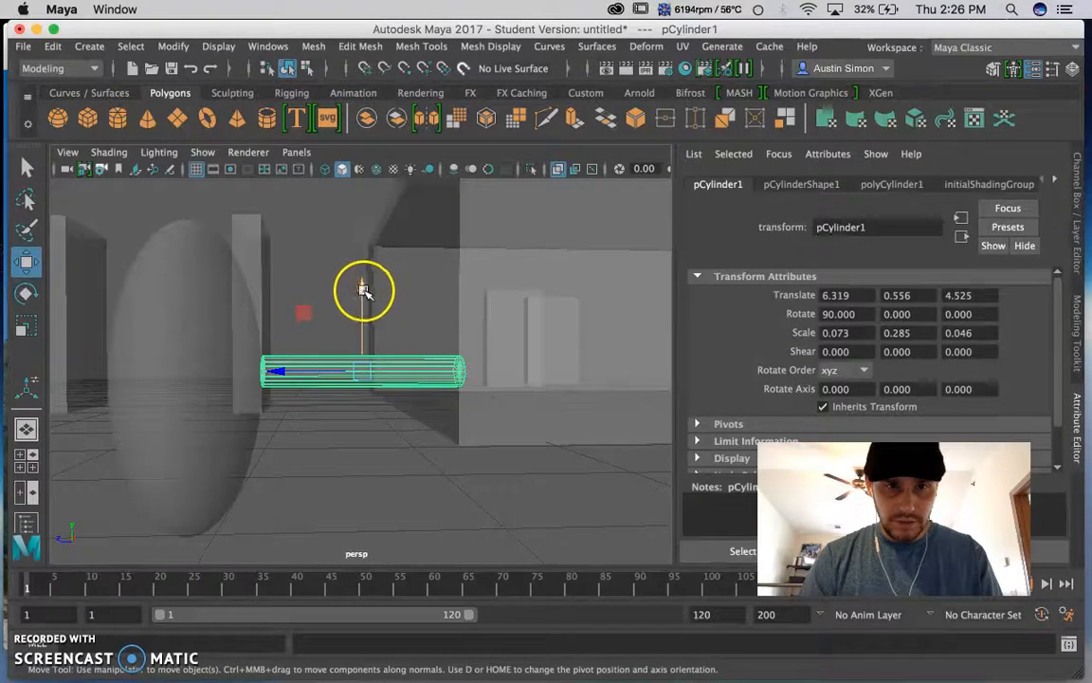
left_click_drag(366, 287, 364, 293)
left_click_drag(341, 448, 145, 454, "alt")
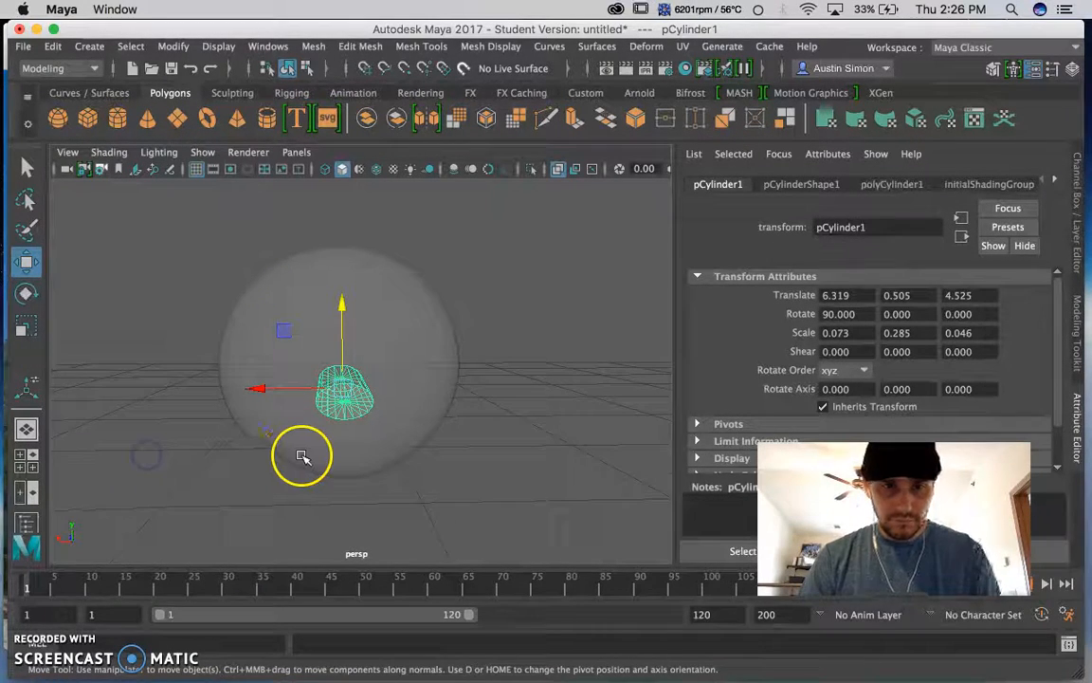
Round out the rod's cross-section by scaling it to about 0.078 in X and 0.076 in Z.
key("r")
left_click_drag(312, 509, 363, 510, "alt")
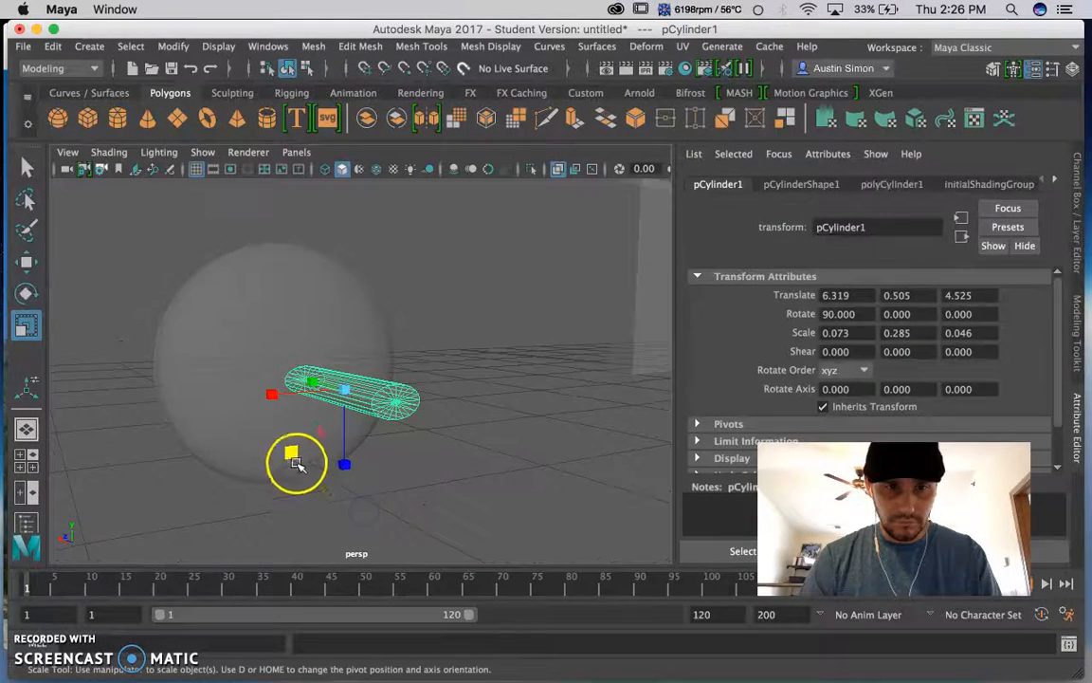
left_click_drag(274, 398, 273, 398)
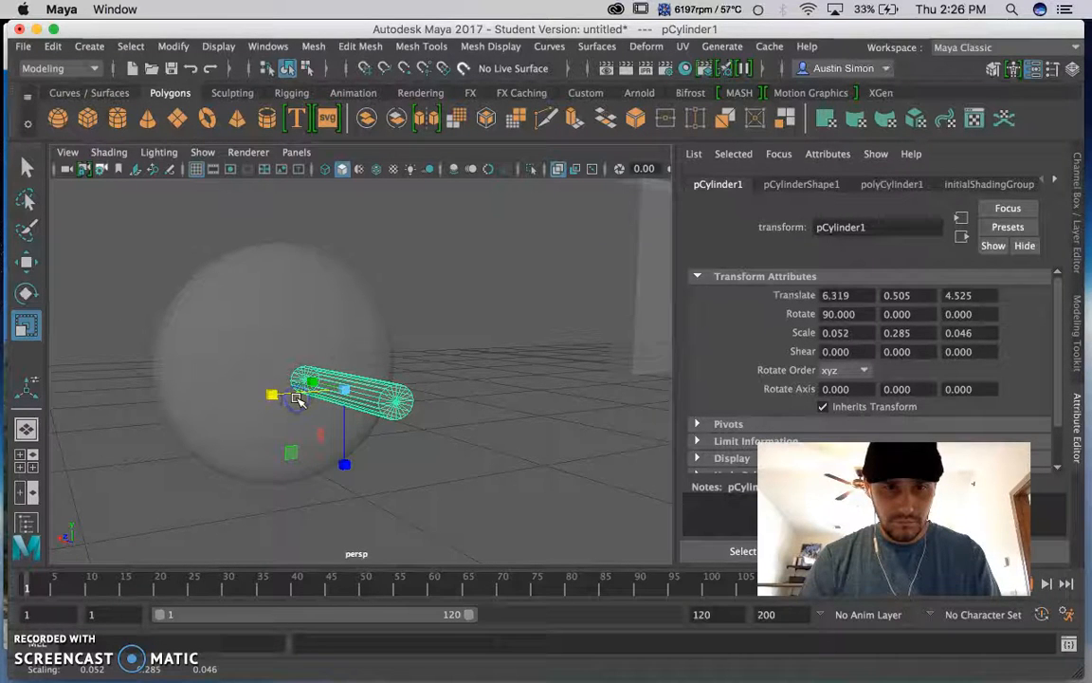
left_click_drag(346, 467, 346, 476)
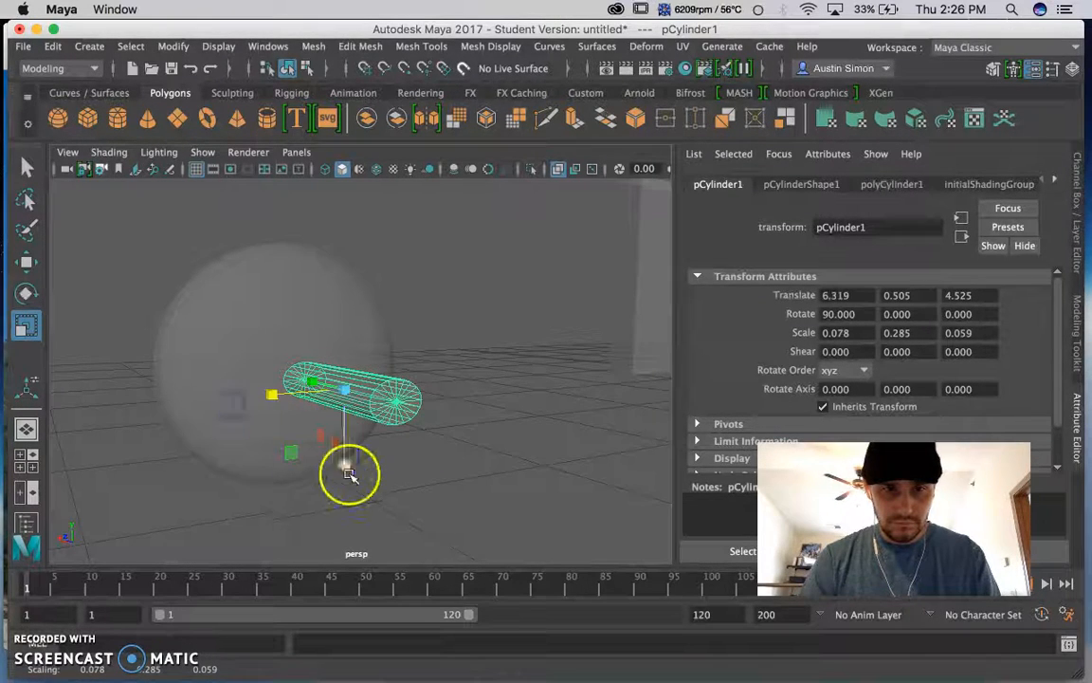
left_click_drag(347, 464, 344, 487)
left_click_drag(261, 483, 370, 503, "alt")
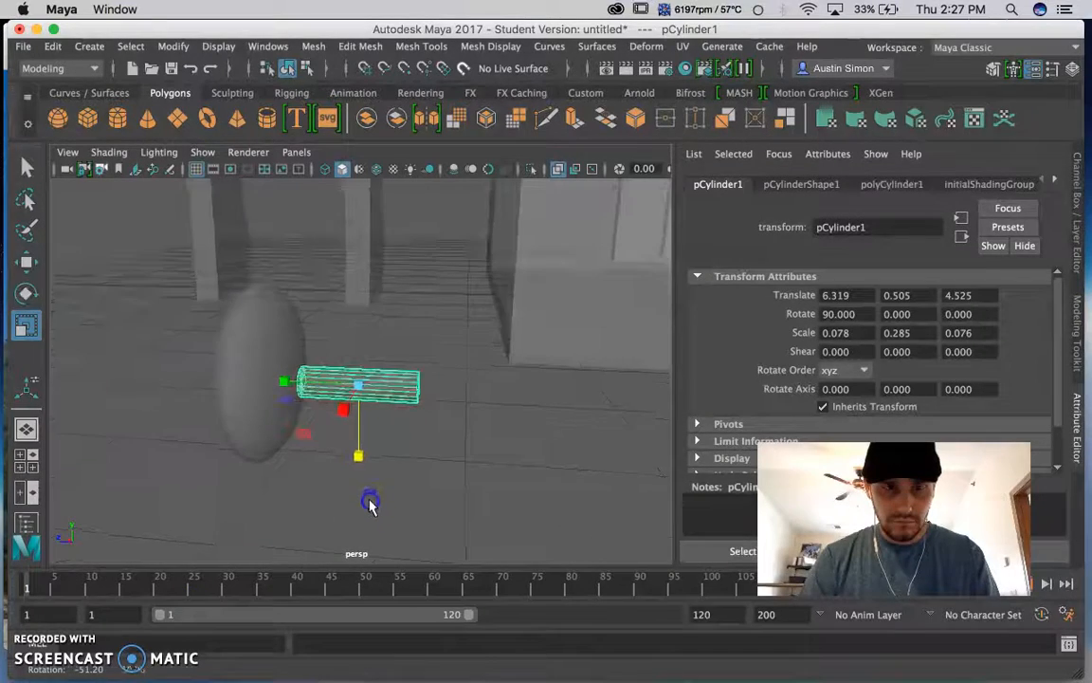
Move the rod along Z to about 4.549 so its end meets the back of the flattened sphere.
key("w")
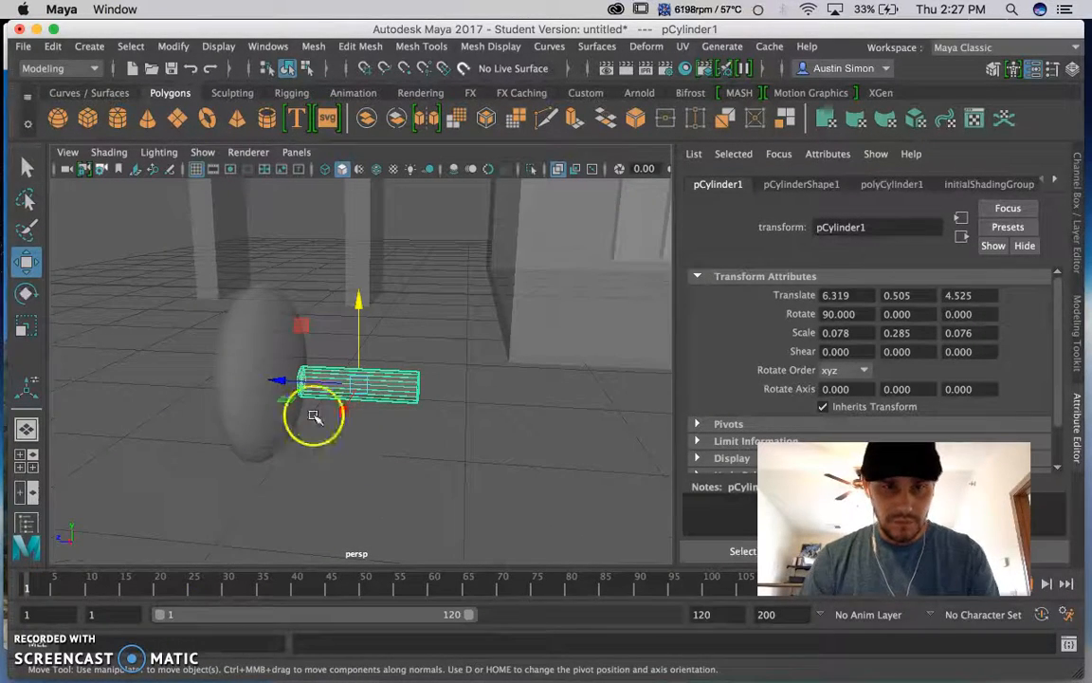
left_click(281, 380)
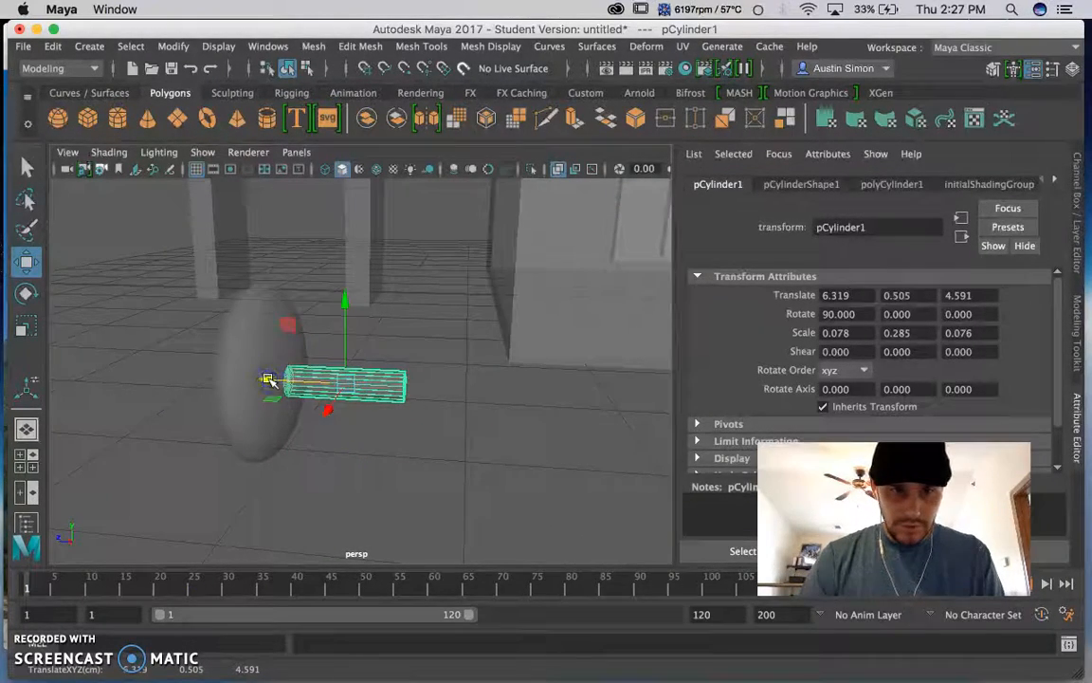
left_click_drag(298, 438, 305, 552, "alt")
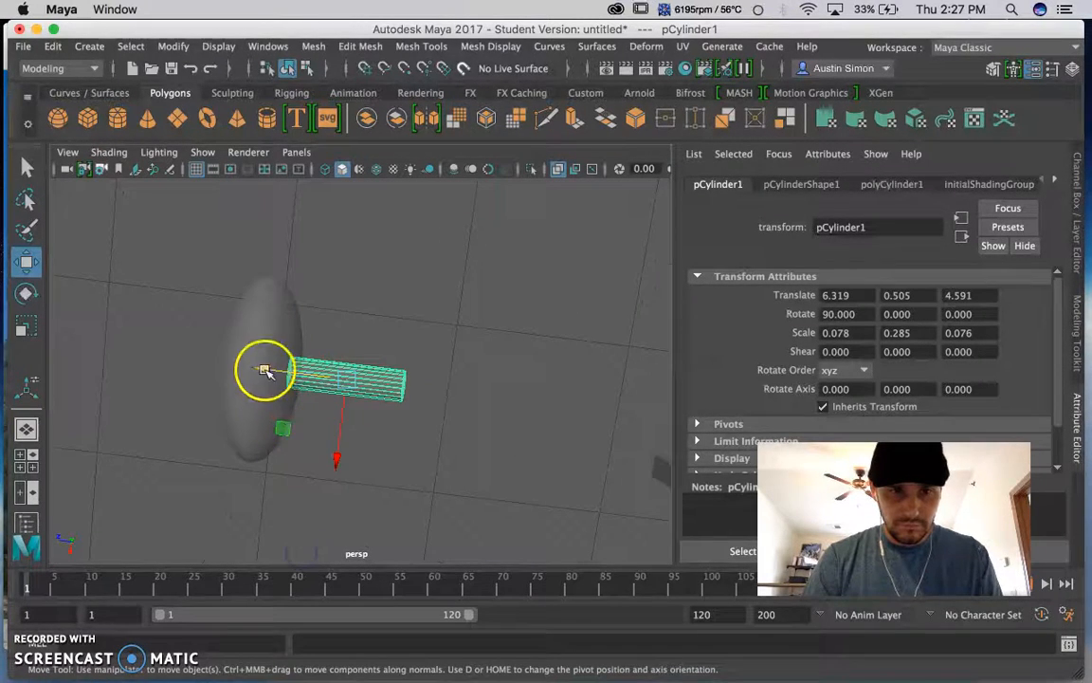
left_click_drag(267, 371, 262, 371)
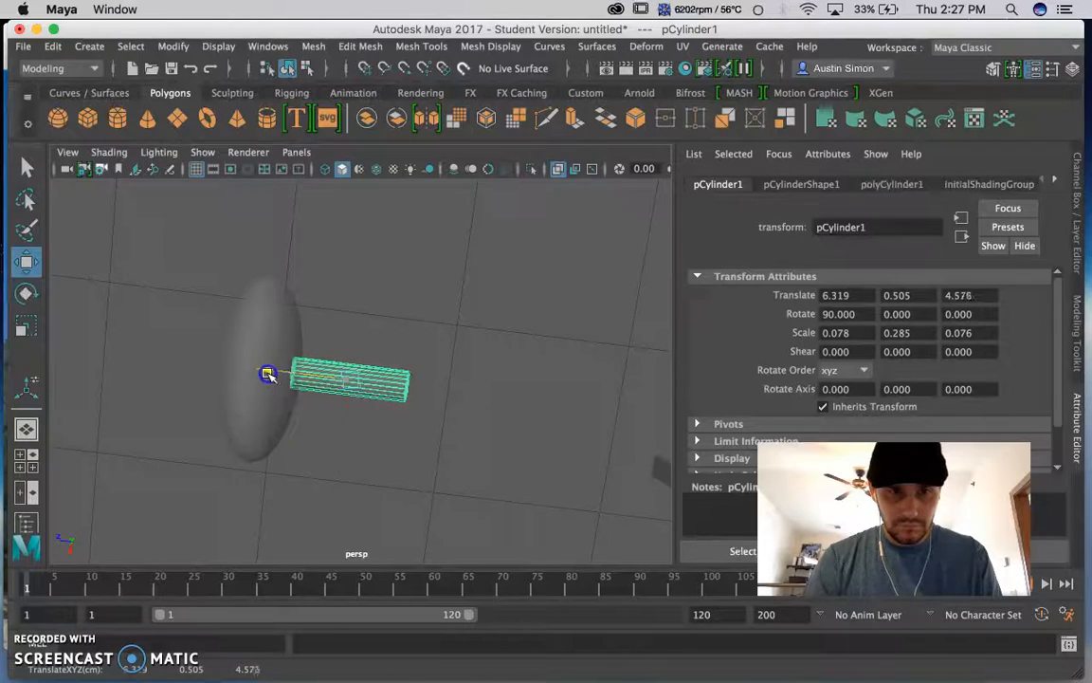
scroll(267, 374, "up", 5)
left_click_drag(182, 379, 259, 396, "alt")
mouse_move(264, 319)
left_mouse_down()
mouse_move(268, 307)
mouse_move(274, 315)
left_mouse_up()
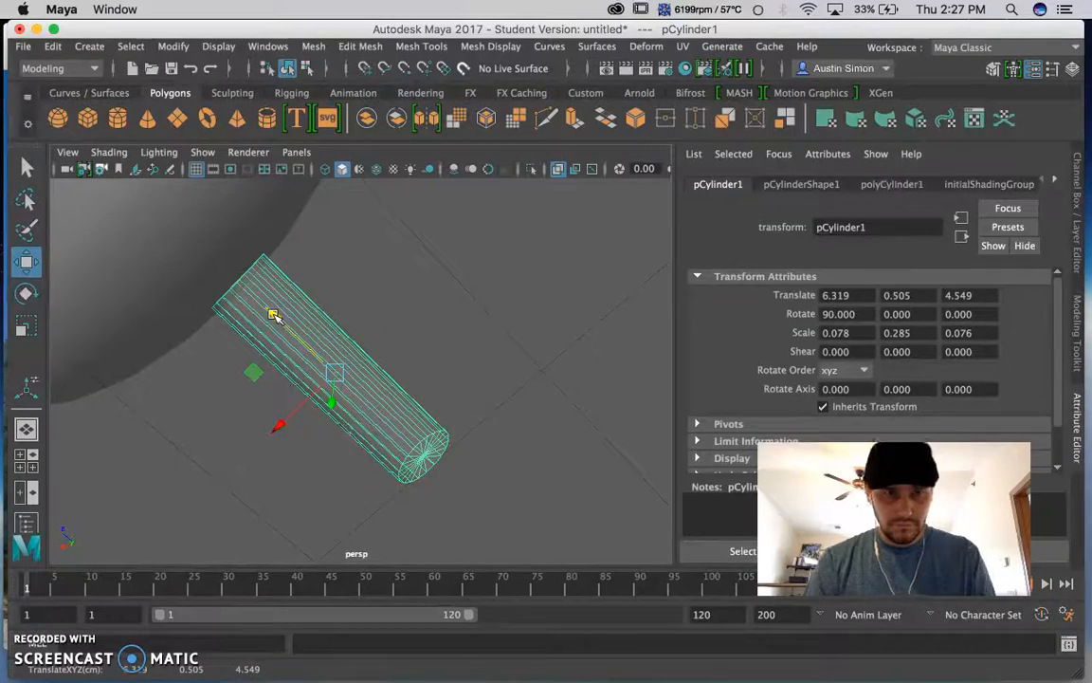
key("f")
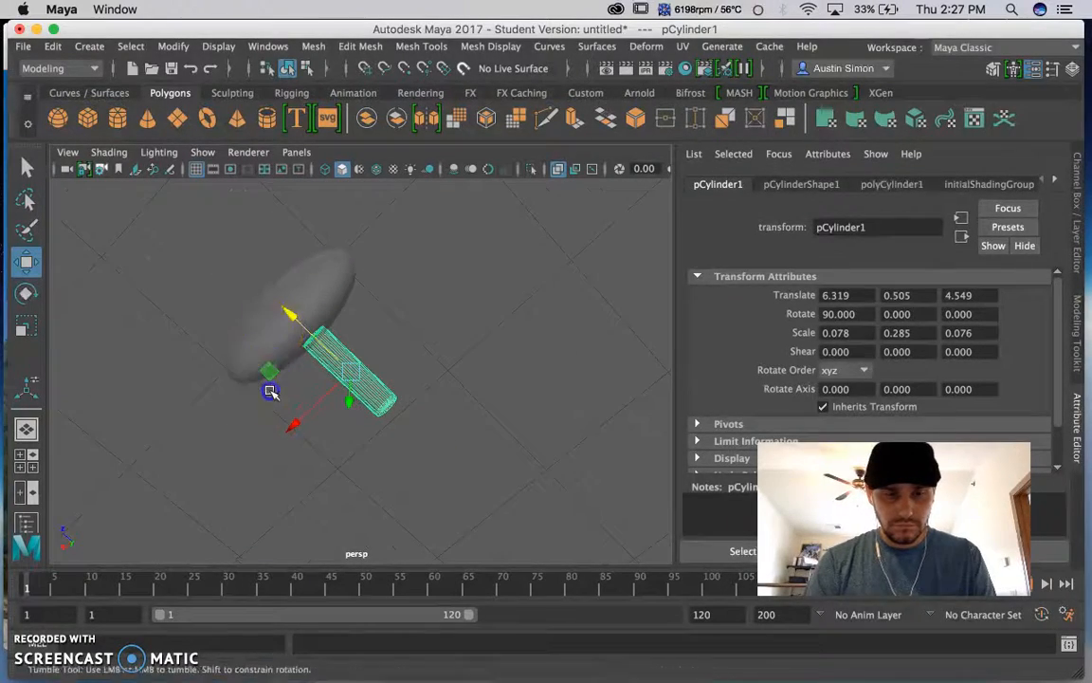
left_click_drag(297, 319, 197, 230, "alt")
left_click(188, 343)
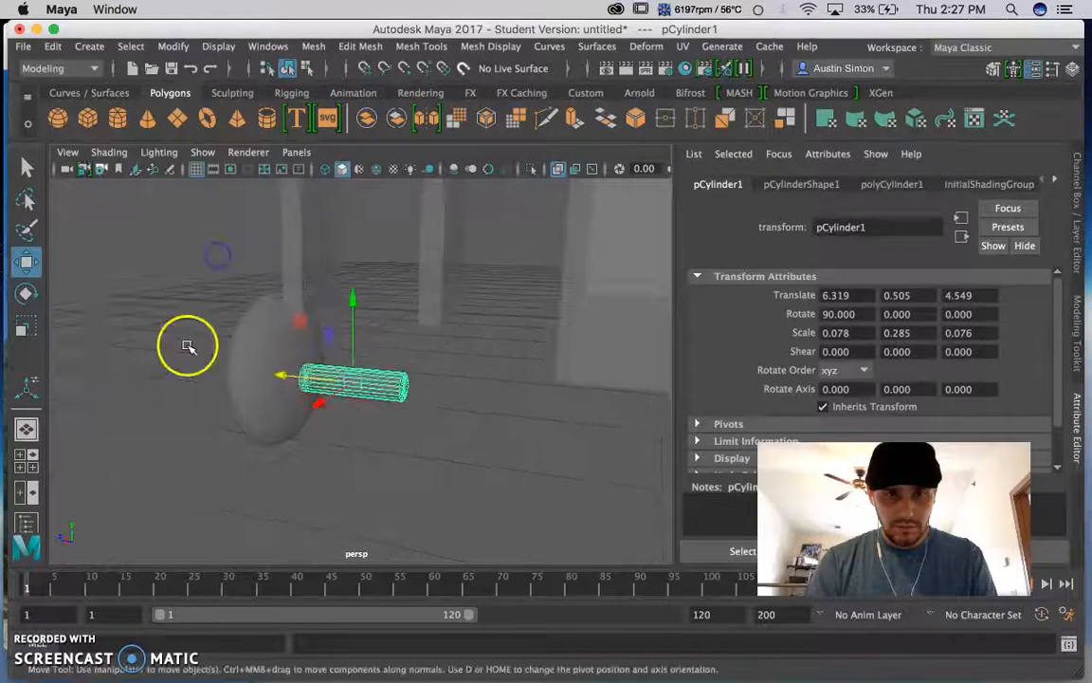
Group the flattened sphere and the rod into one doorknob object, leaving the building out of the selection.
left_click_drag(189, 364, 327, 490, "alt")
left_click_drag(237, 311, 427, 474)
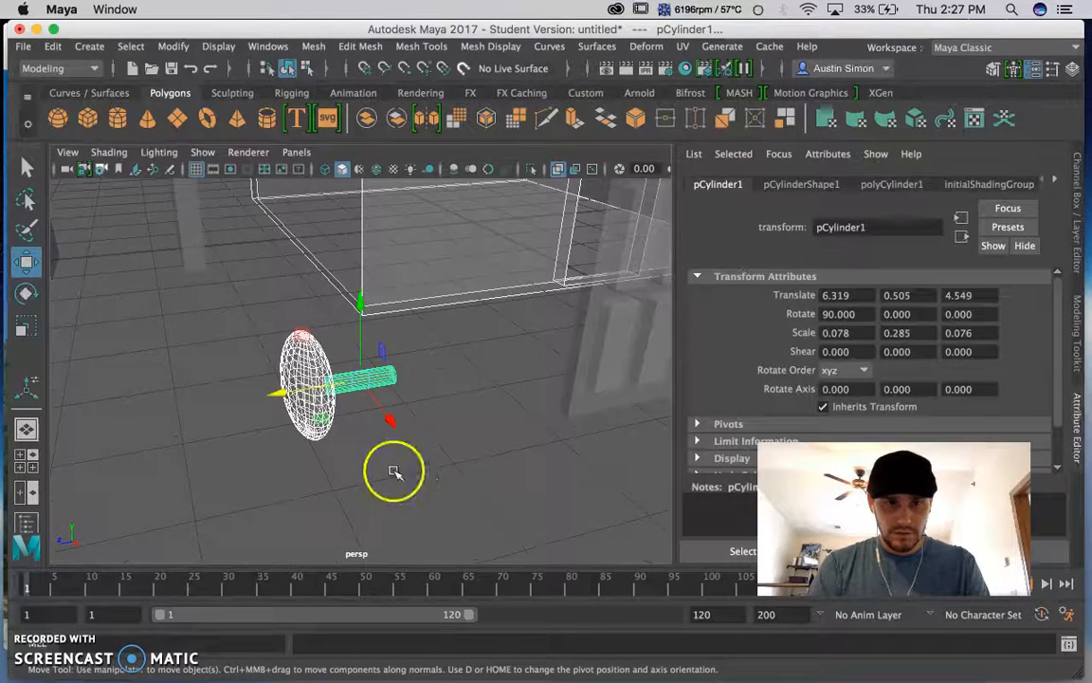
left_click(394, 471)
left_click(302, 402)
left_click(348, 387)
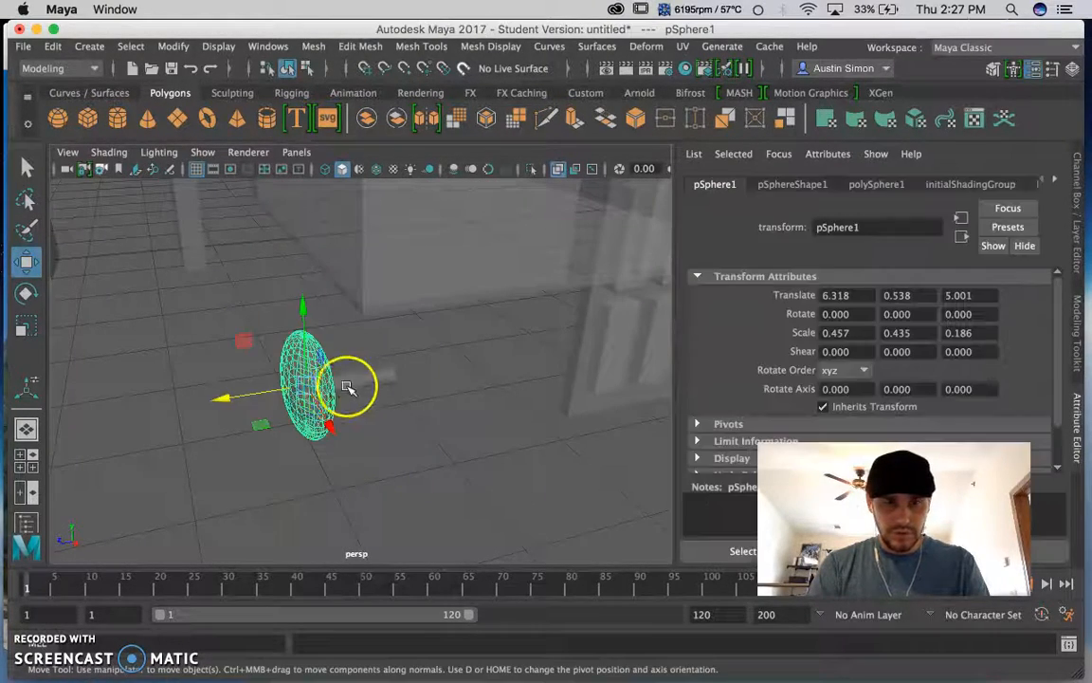
left_click(351, 383, "shift")
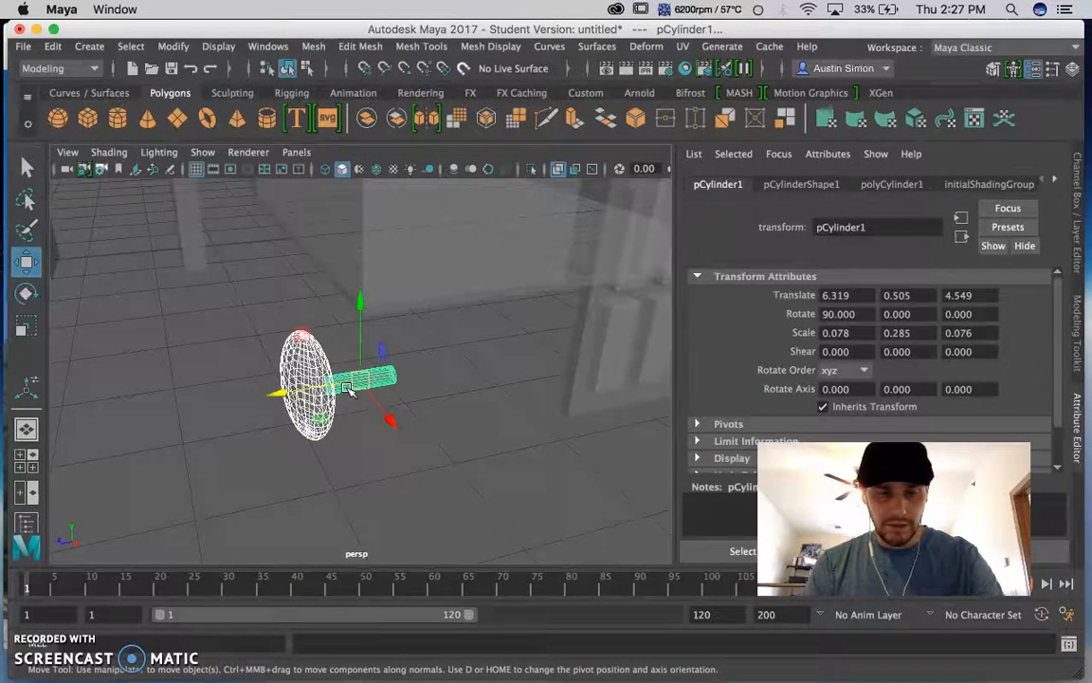
key("ctrl+g")
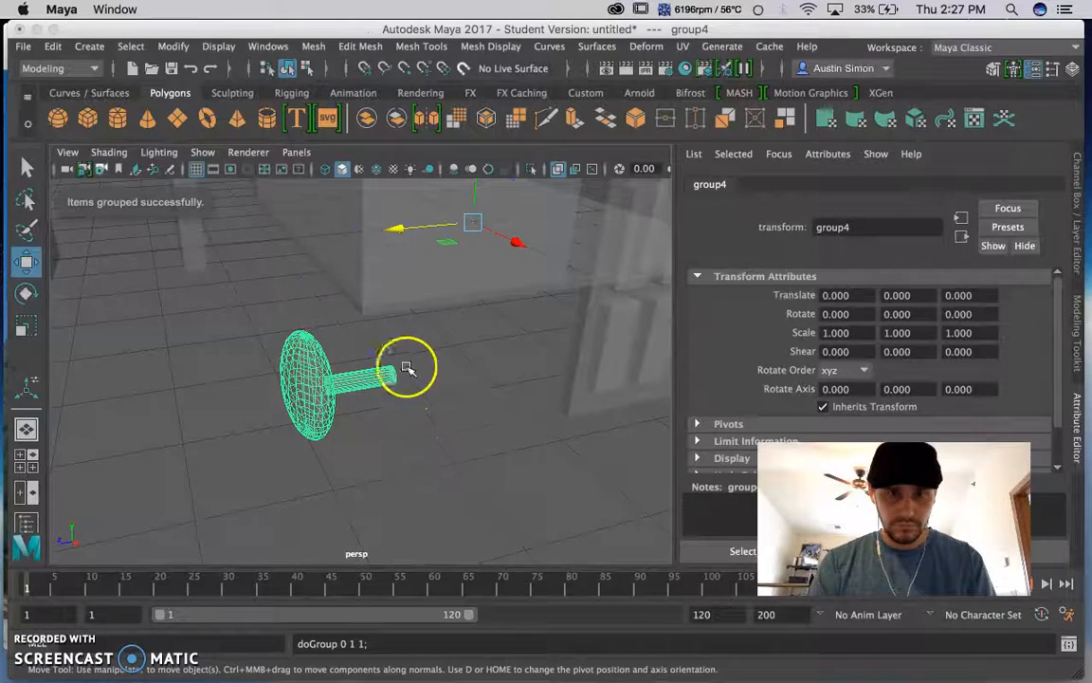
Center the doorknob group's pivot and shift the group to about X -0.051, Y -0.027 and Z -0.102.
left_click(173, 47)
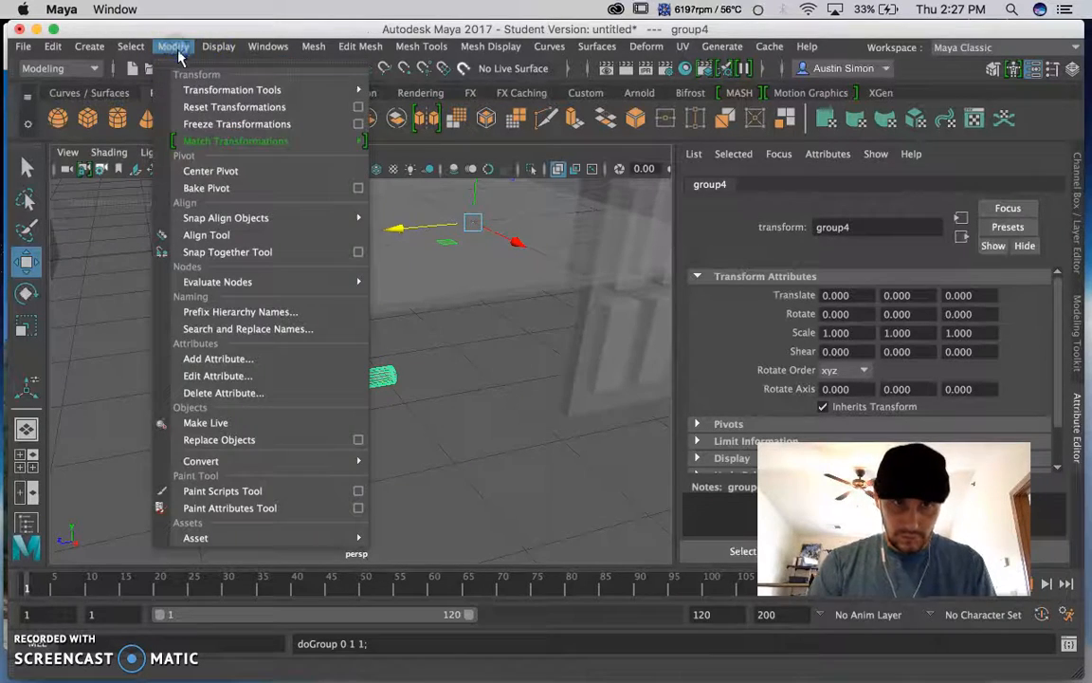
left_click(224, 171)
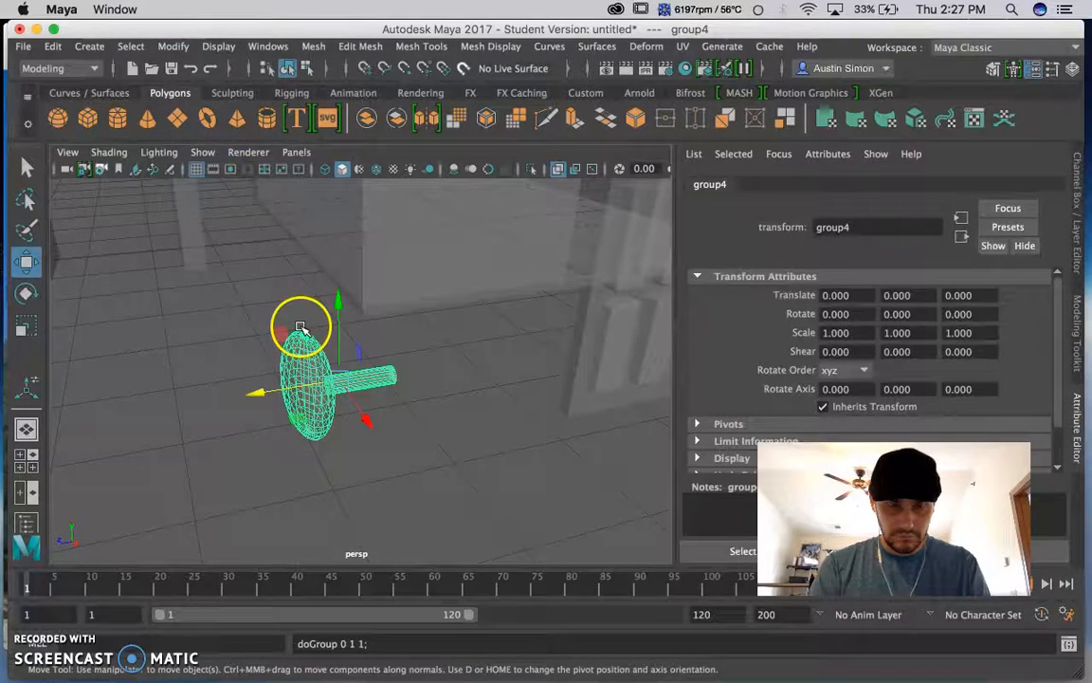
left_click_drag(298, 420, 304, 415)
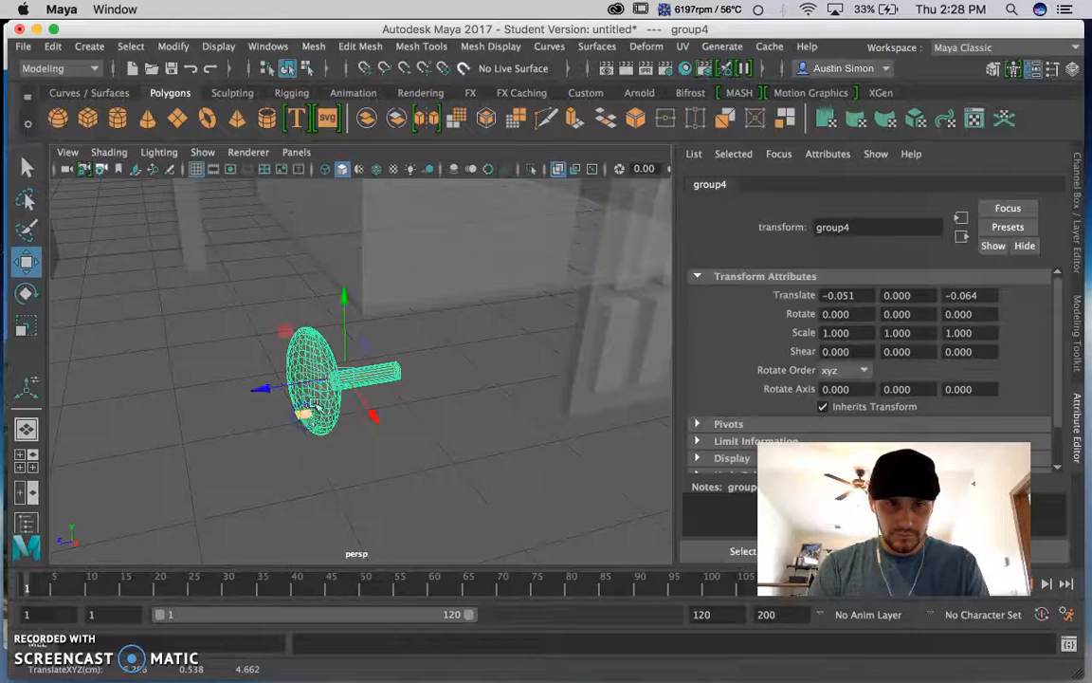
left_click_drag(293, 324, 291, 332)
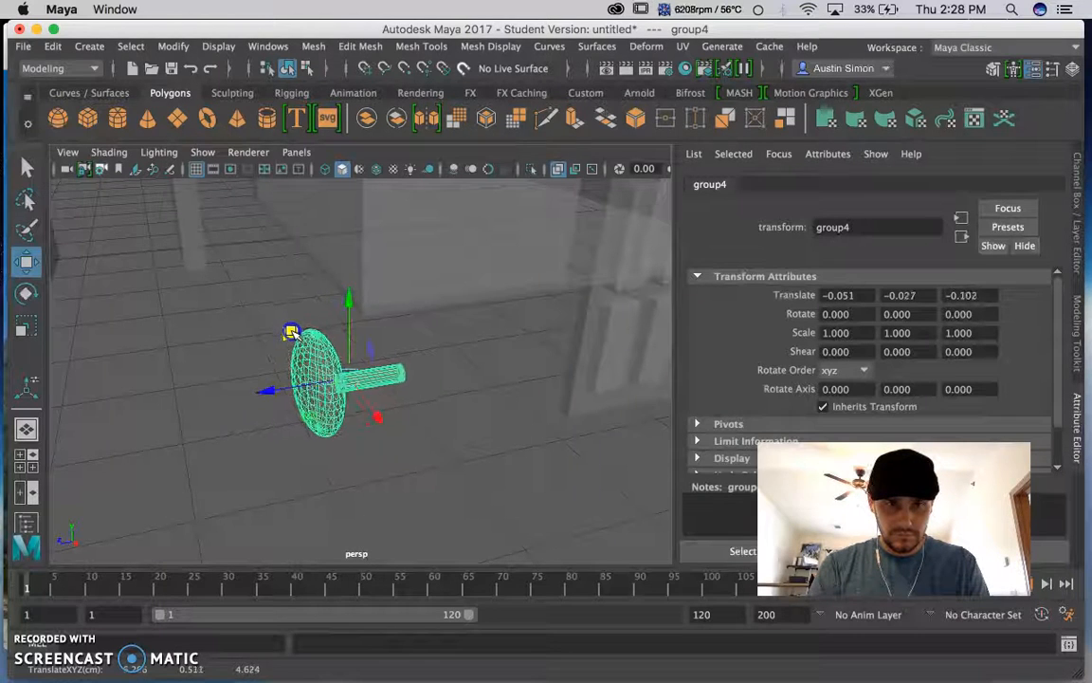
Shrink the doorknob group in X and Z together to a scale of about 0.374.
key("r")
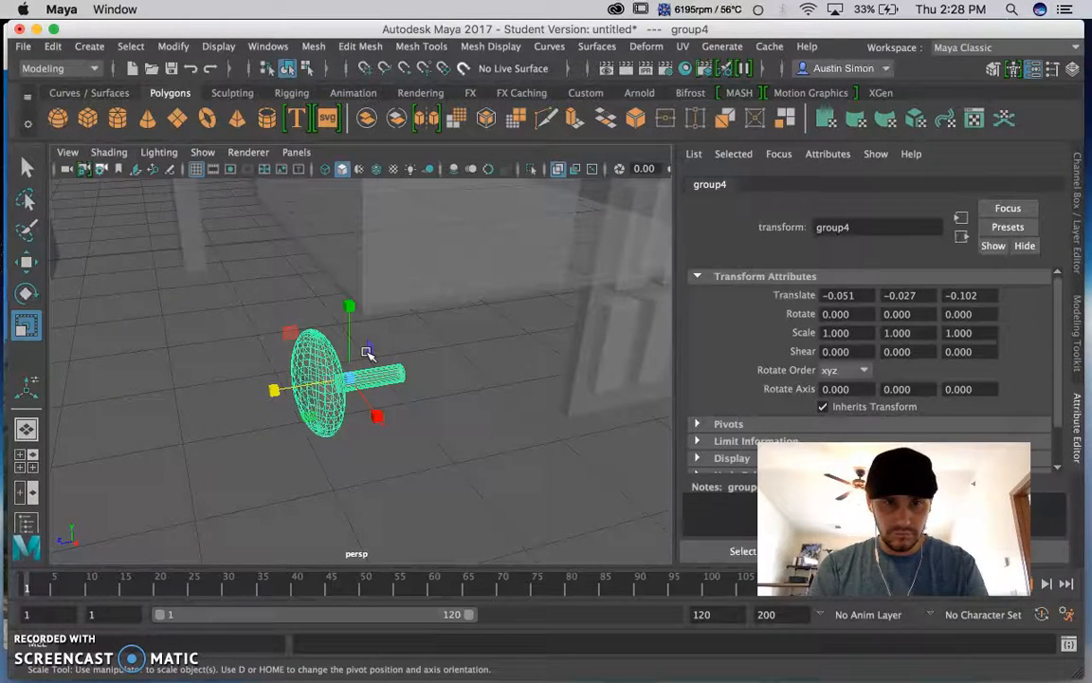
left_click_drag(289, 332, 290, 332)
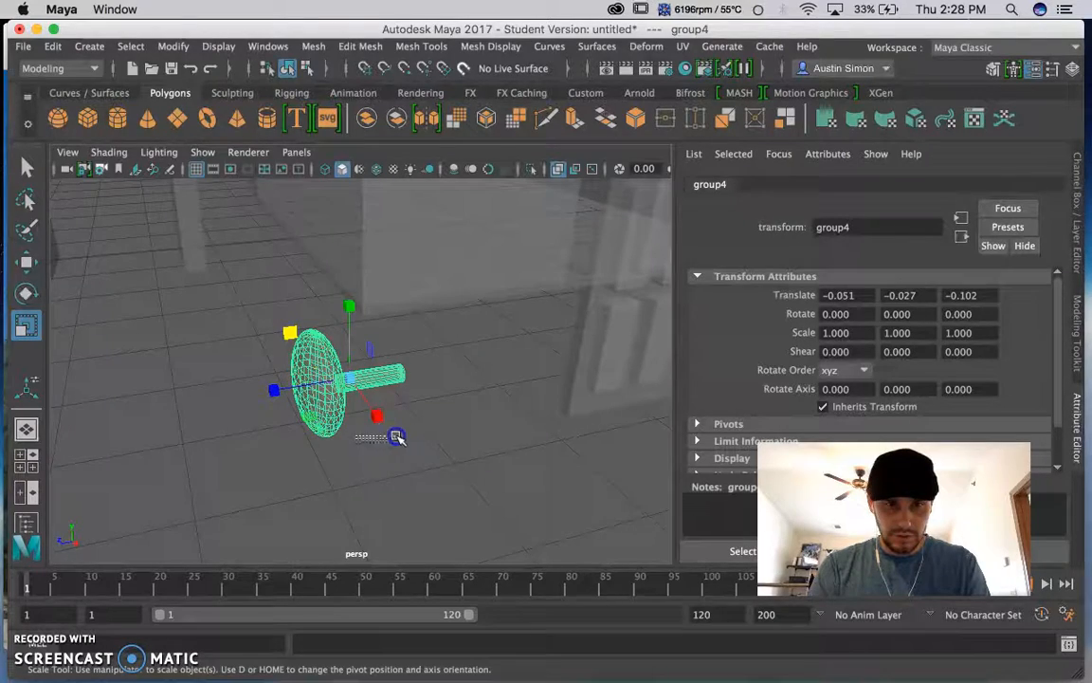
left_click_drag(337, 441, 414, 507, "alt")
left_click_drag(377, 468, 372, 463)
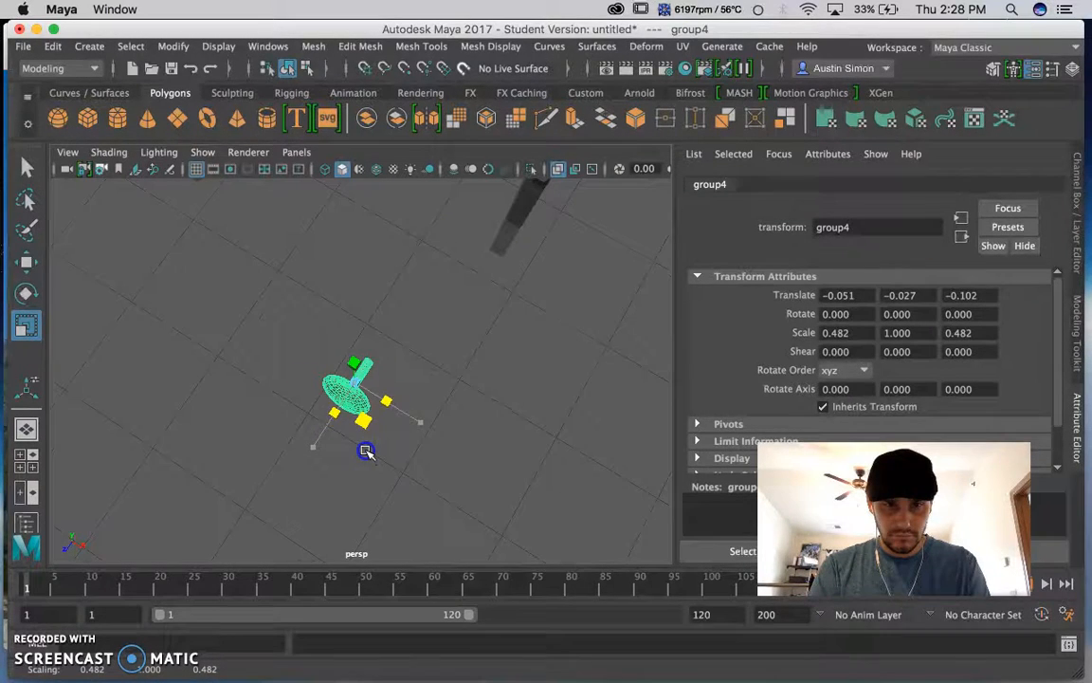
Scale the doorknob group to about 0.360 along Y and clear the selection.
left_click_drag(357, 432, 299, 324, "alt")
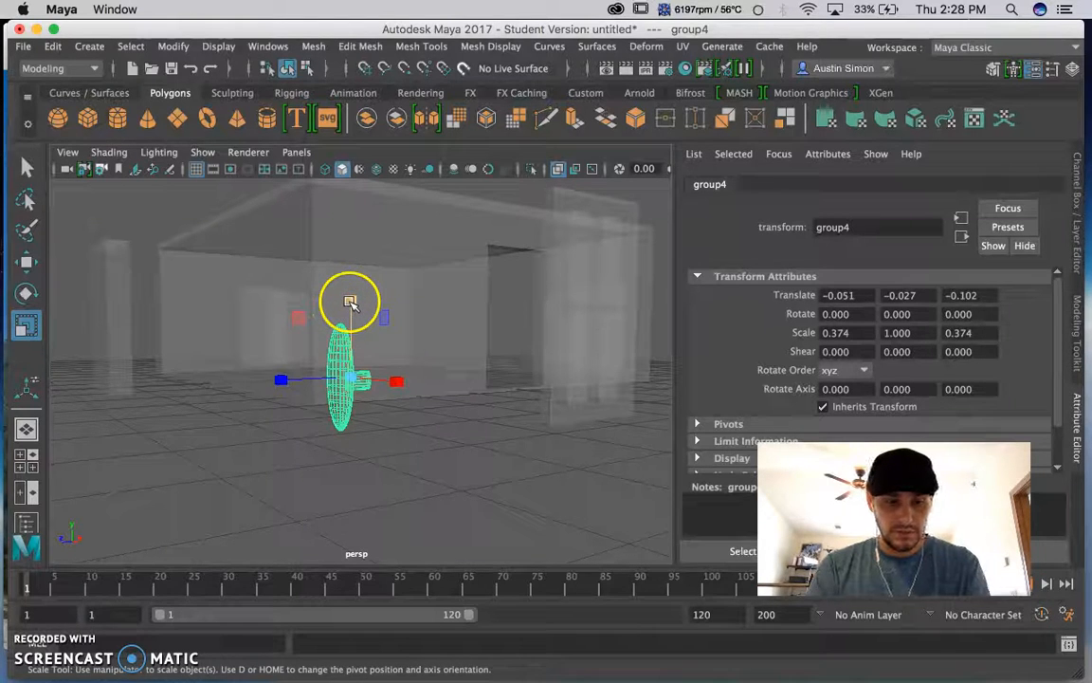
left_click_drag(350, 301, 351, 302)
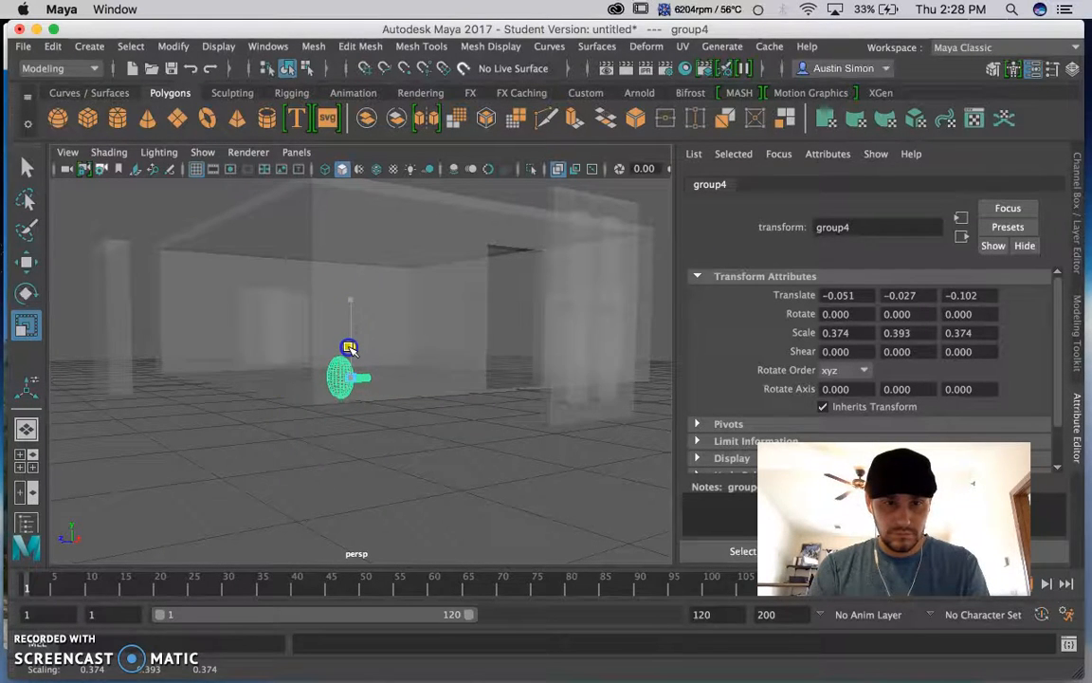
scroll(350, 378, "up", 5)
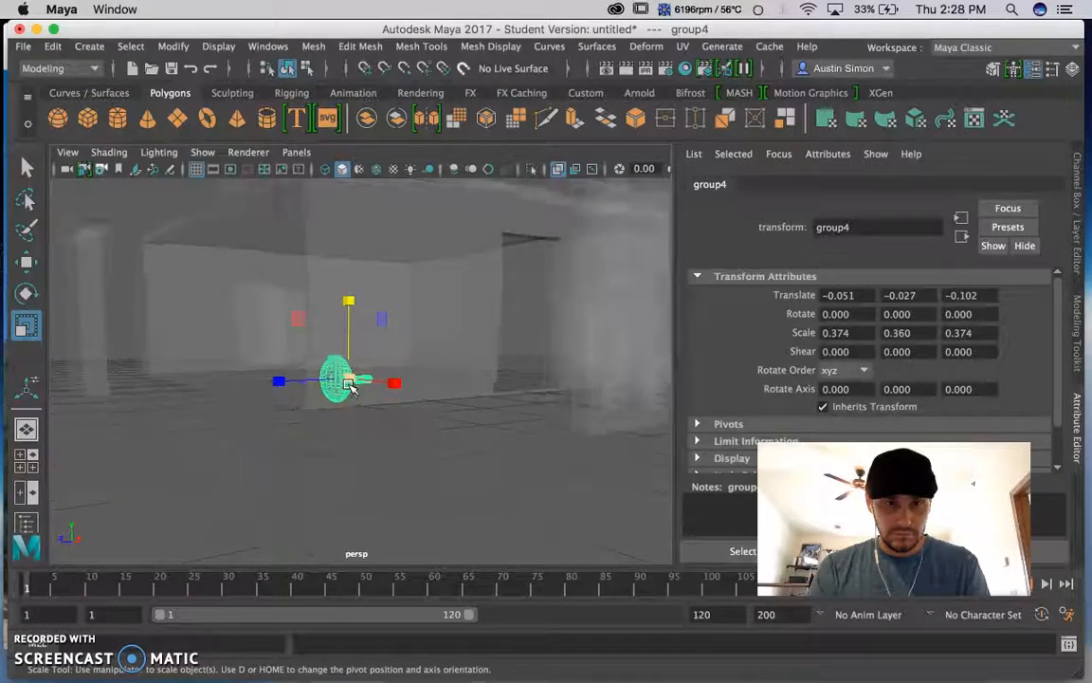
left_click_drag(332, 449, 459, 471, "alt")
scroll(459, 471, "down", 5)
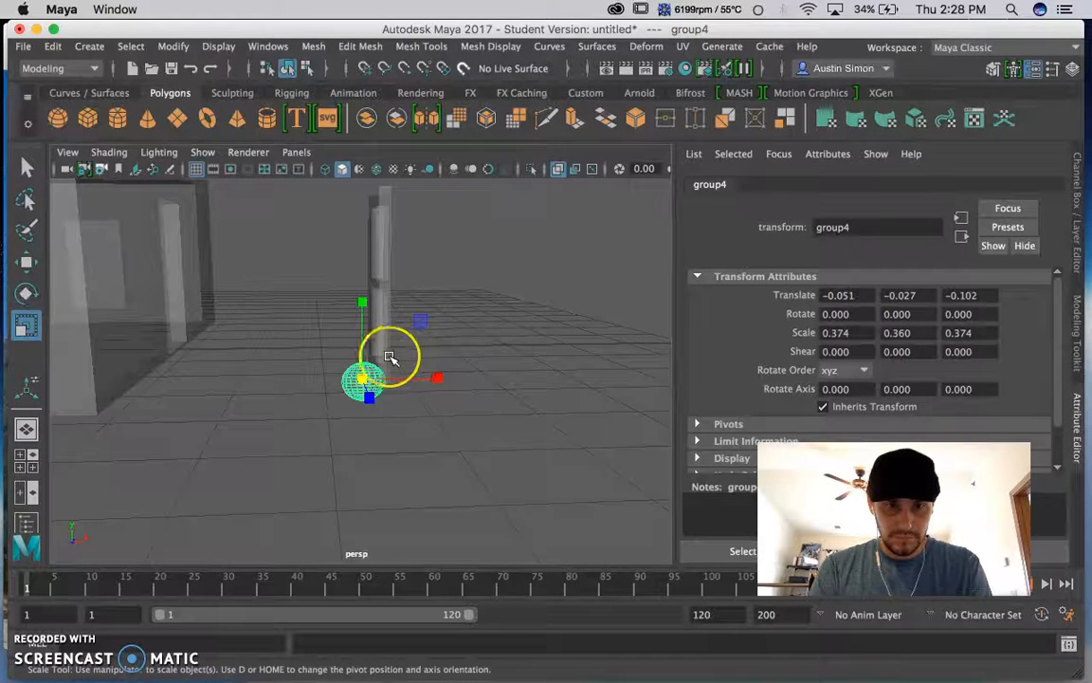
left_click(388, 425)
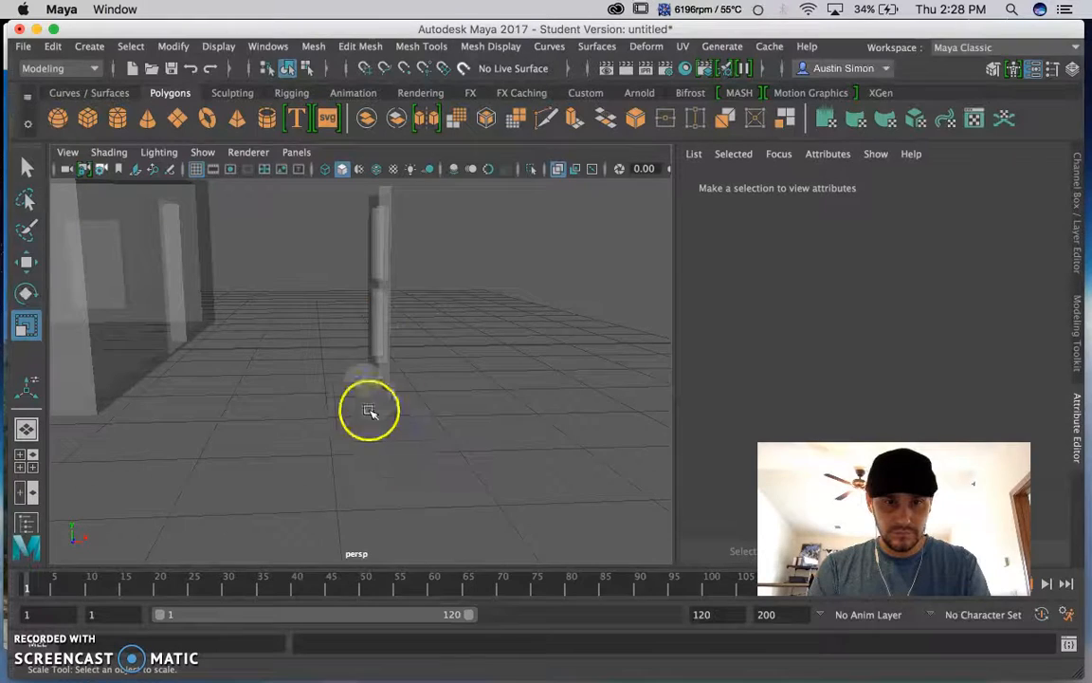
Select the doorknob's flattened sphere and rod on the floor and group them together.
right_click(362, 385)
right_click_drag(433, 204, 439, 170)
left_click_drag(418, 387, 378, 428, "alt")
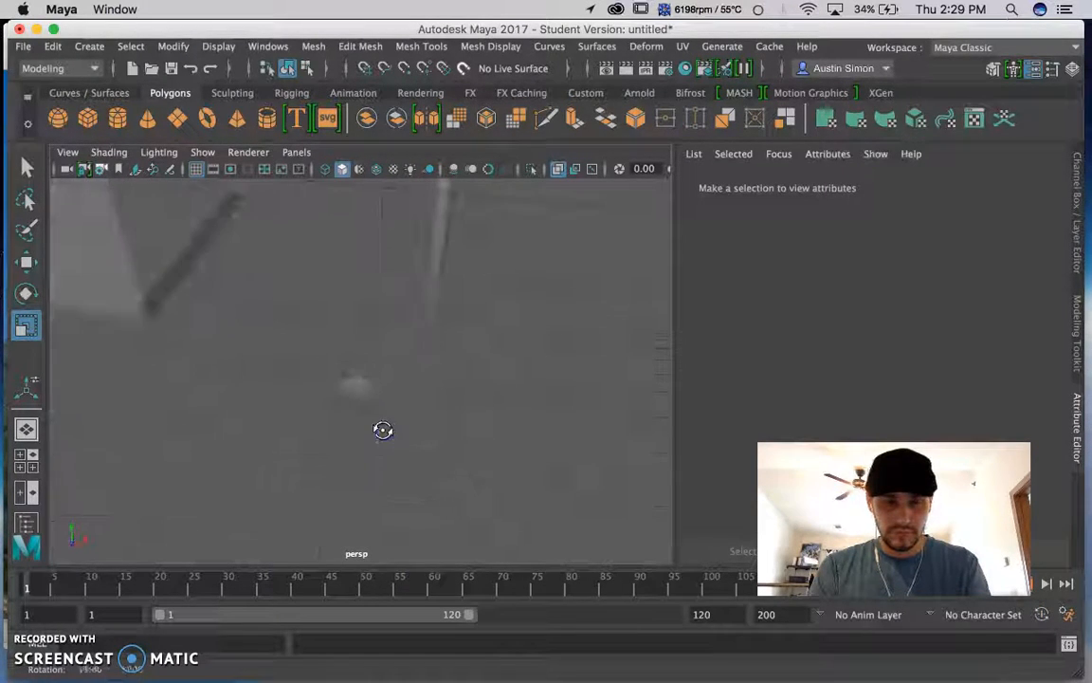
left_click(359, 388)
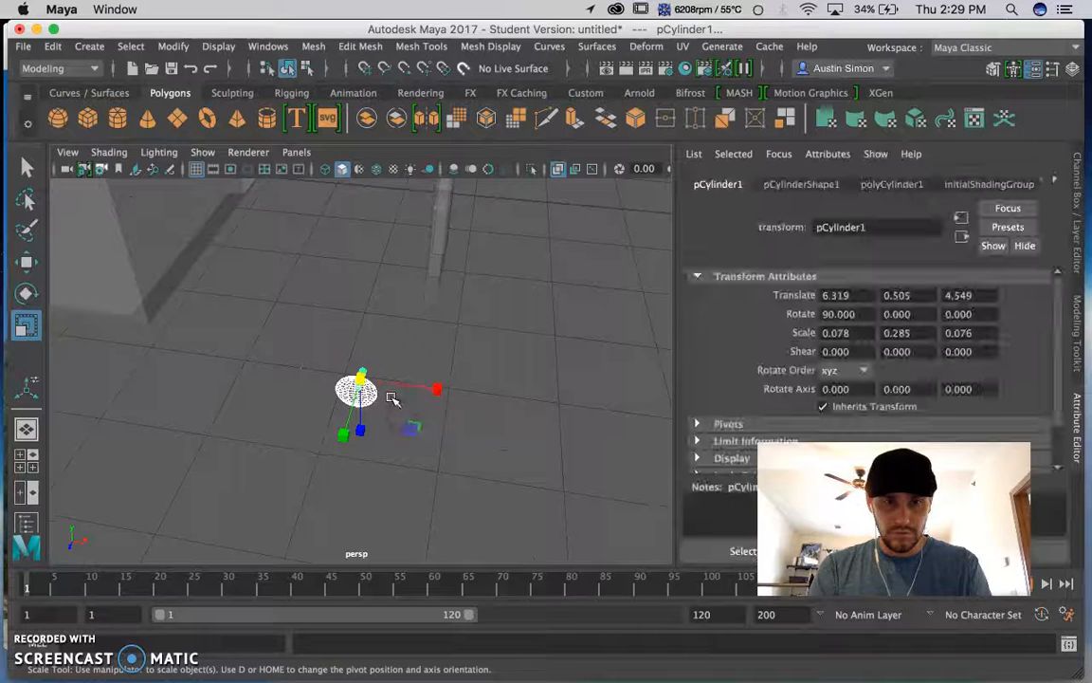
key("Delete")
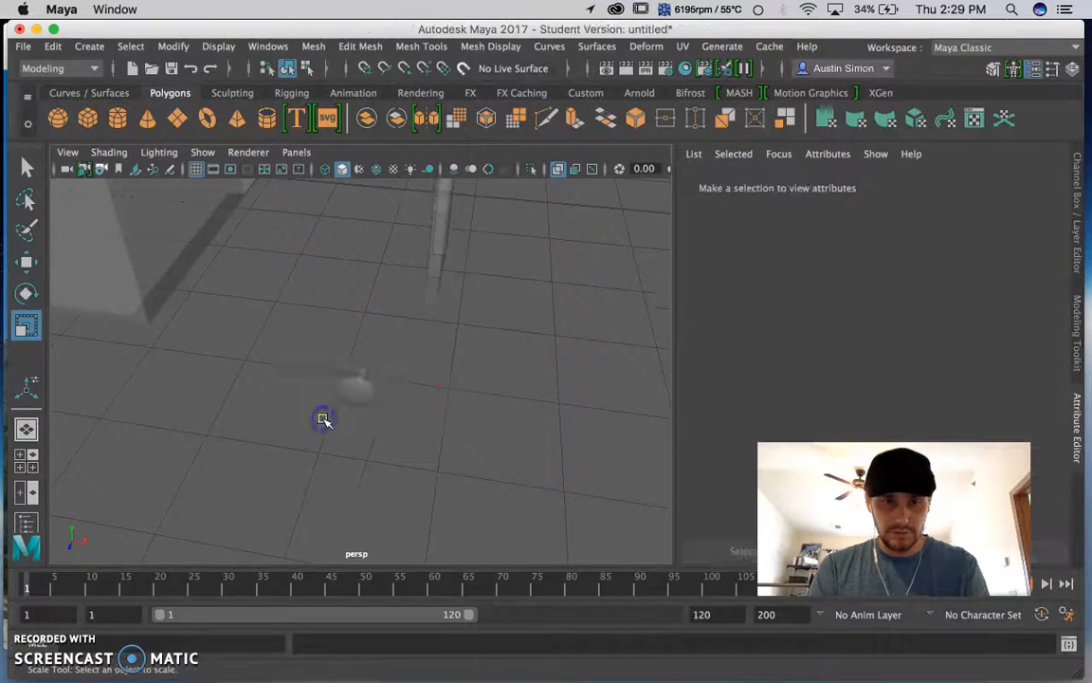
key("z")
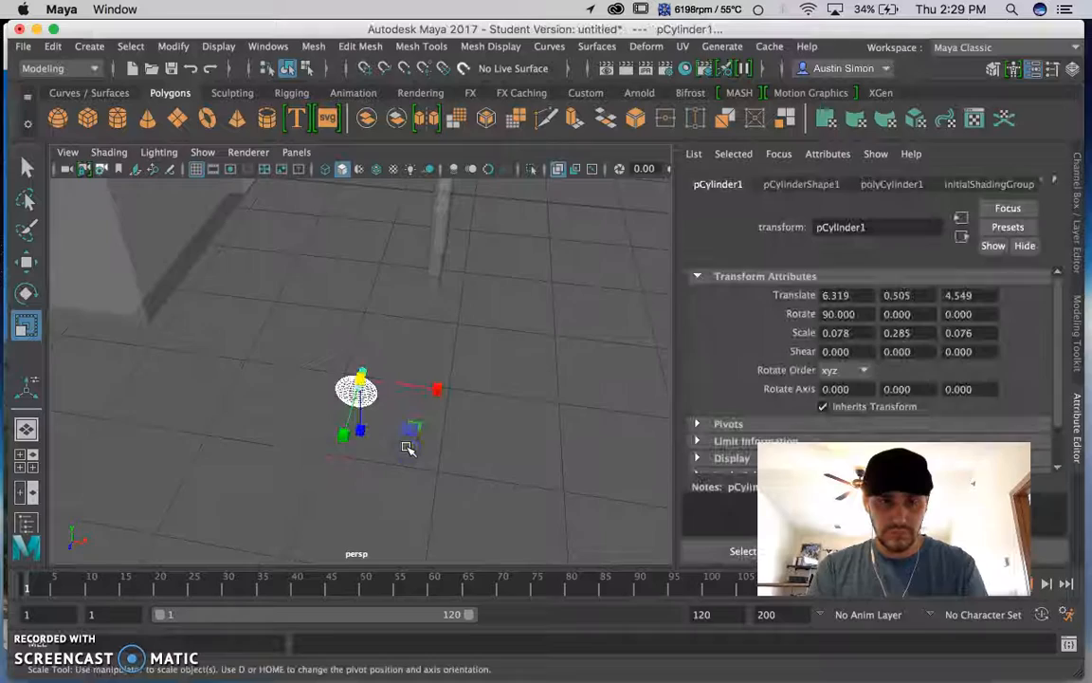
key("ctrl+g")
left_click(373, 433)
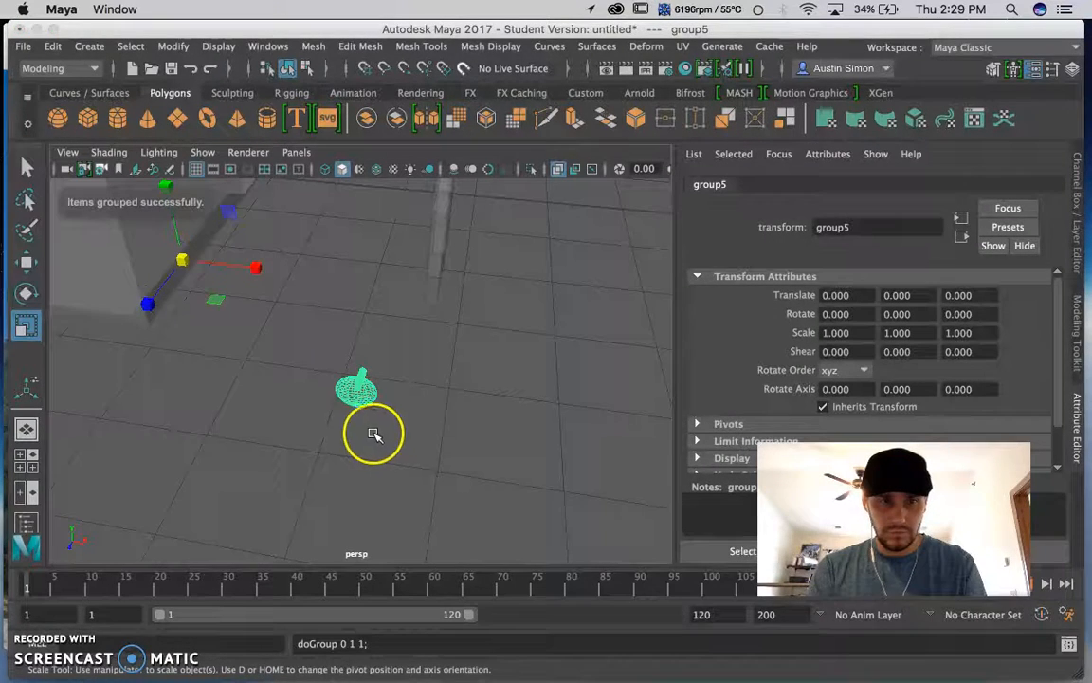
Center the doorknob group's pivot, activate the Rotate tool and clear the selection.
left_click(174, 47)
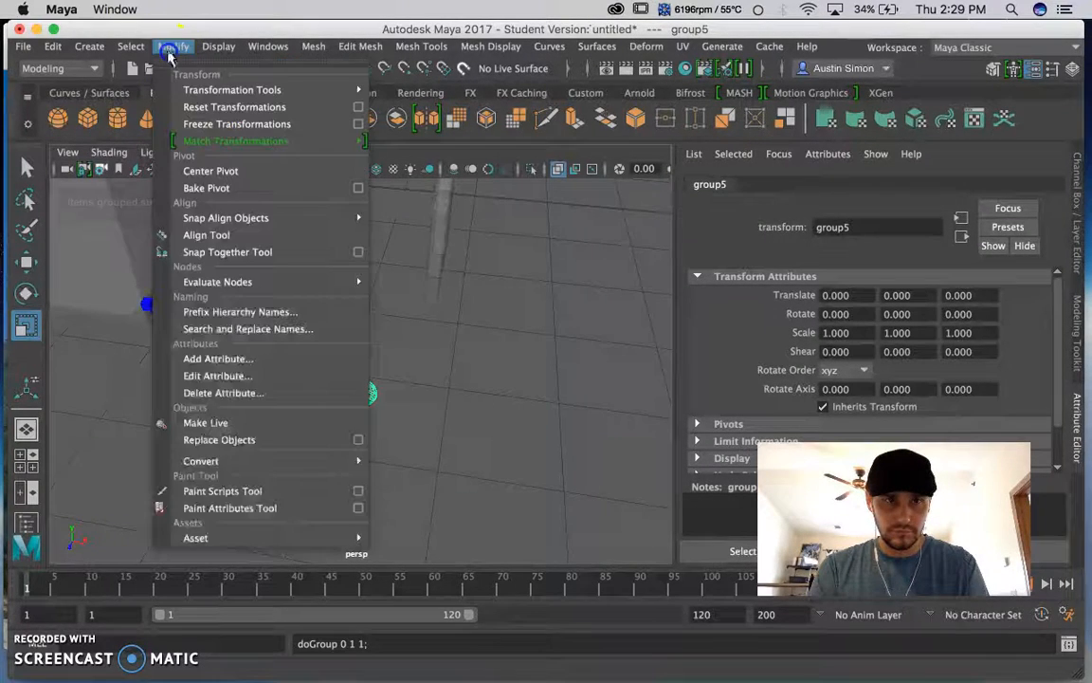
left_click(203, 187)
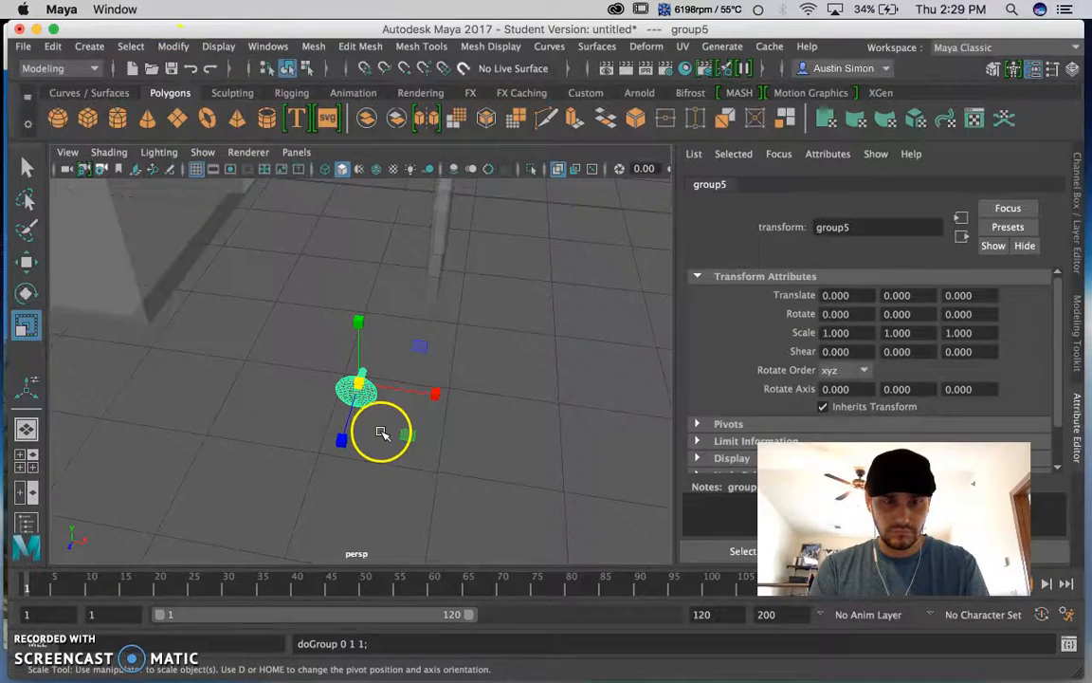
left_click_drag(356, 428, 355, 409, "alt")
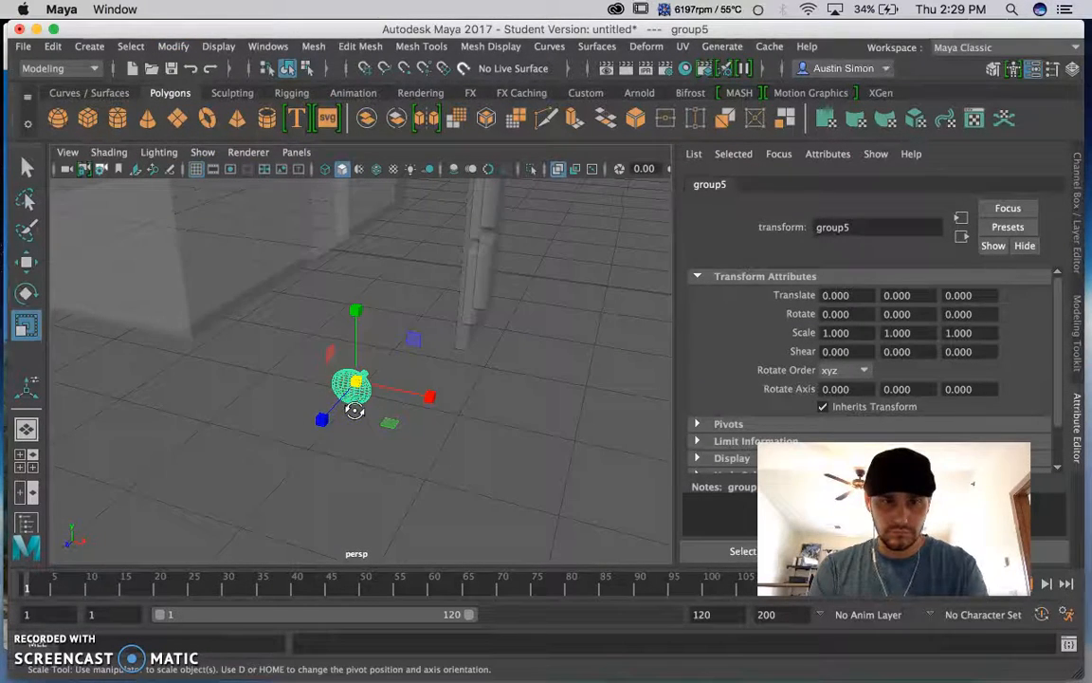
left_click(29, 298)
left_click(361, 434)
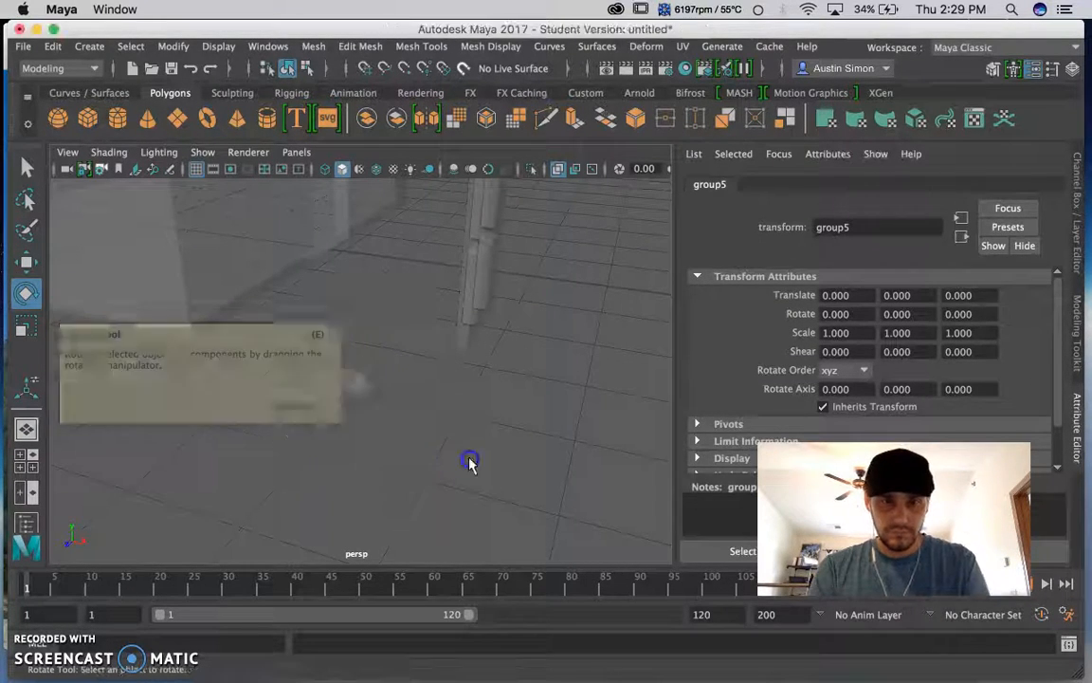
Reselect the doorknob's sphere and rod, group them again and center the new group's pivot.
left_click(354, 400)
left_click_drag(311, 361, 366, 402)
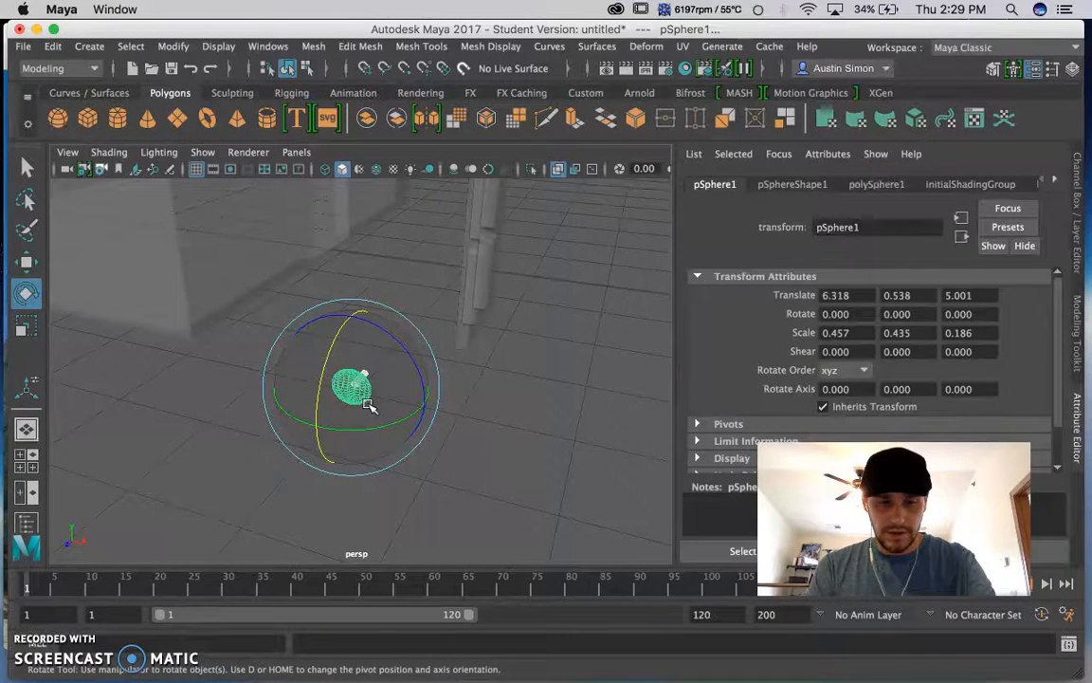
key("super+g")
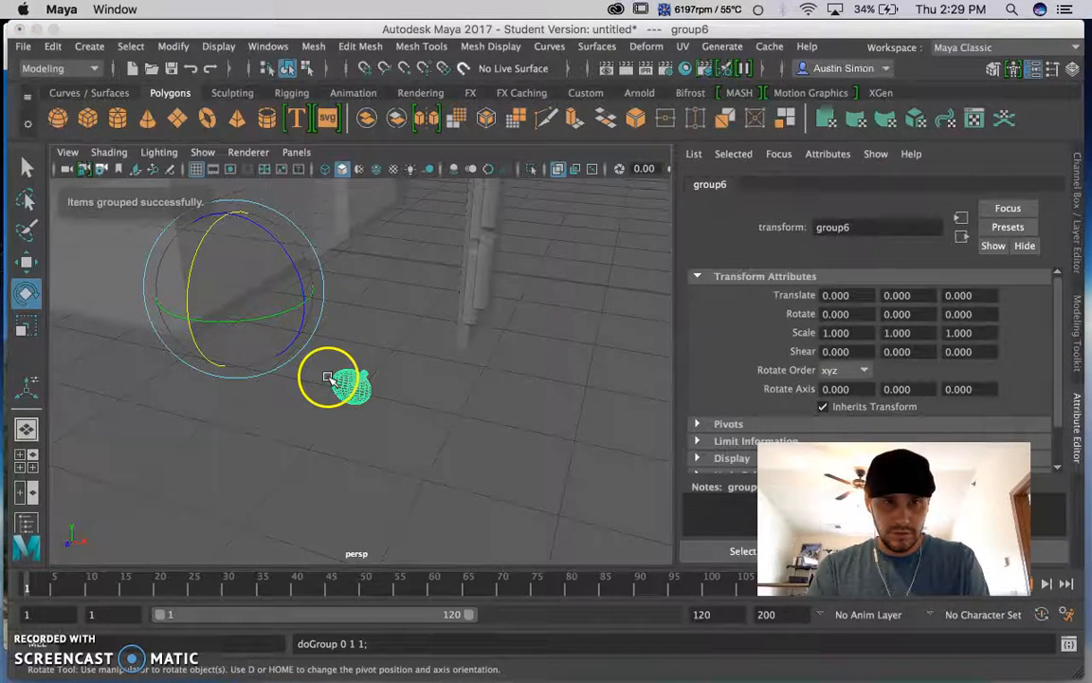
left_click(172, 46)
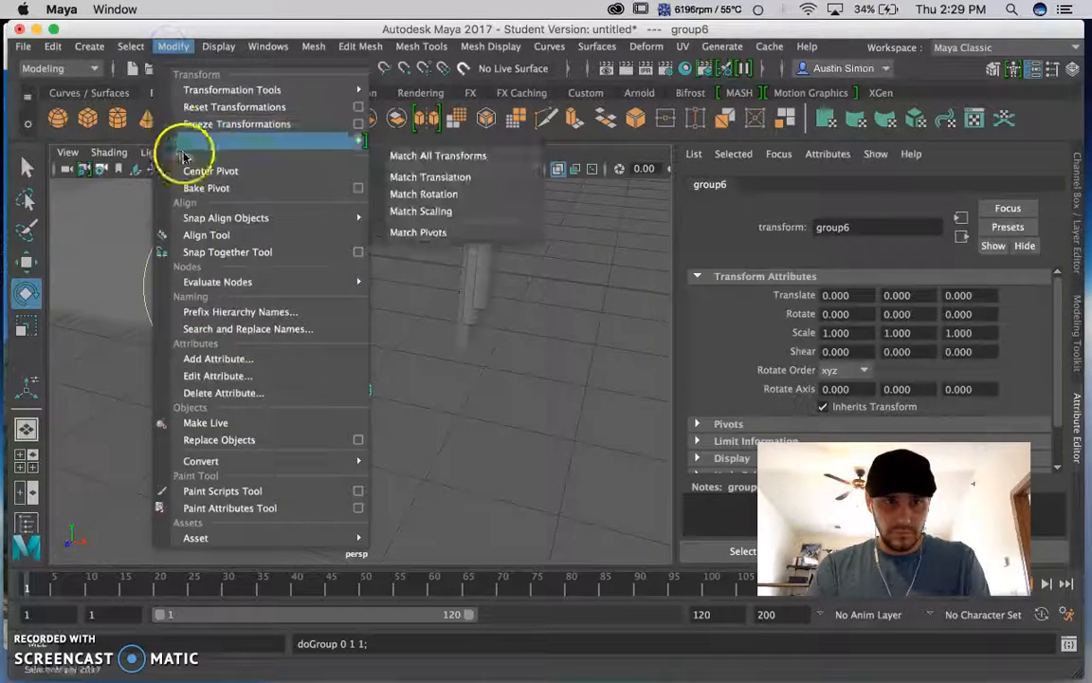
left_click(192, 170)
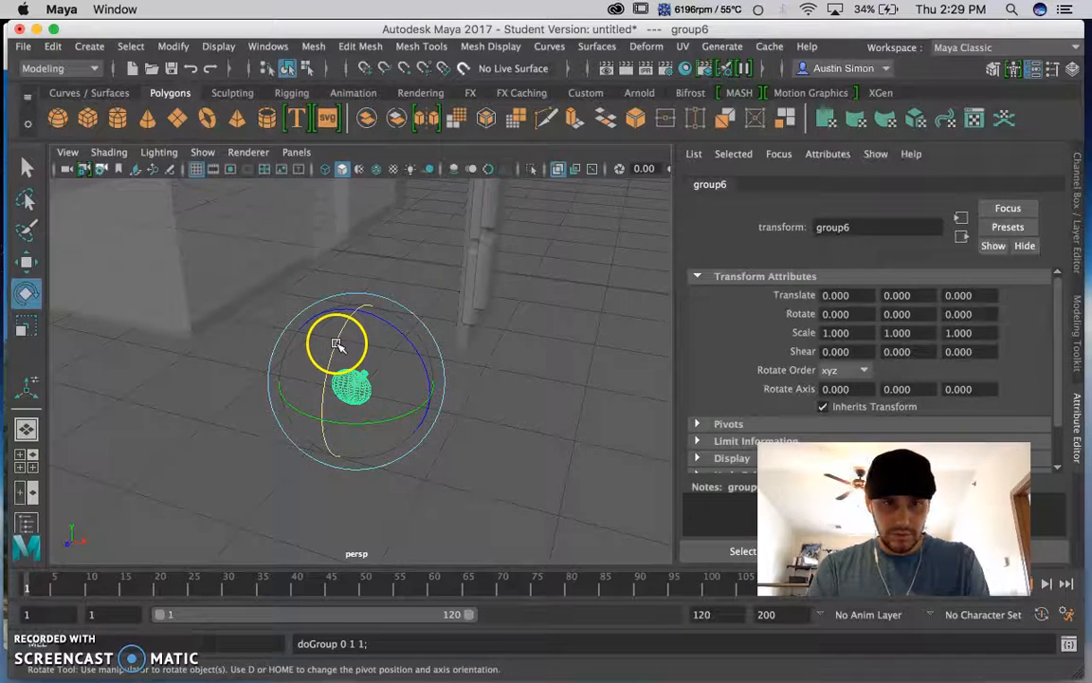
Try rotating the doorknob group about X, resetting its X rotation to 0.
left_click_drag(337, 343, 382, 356)
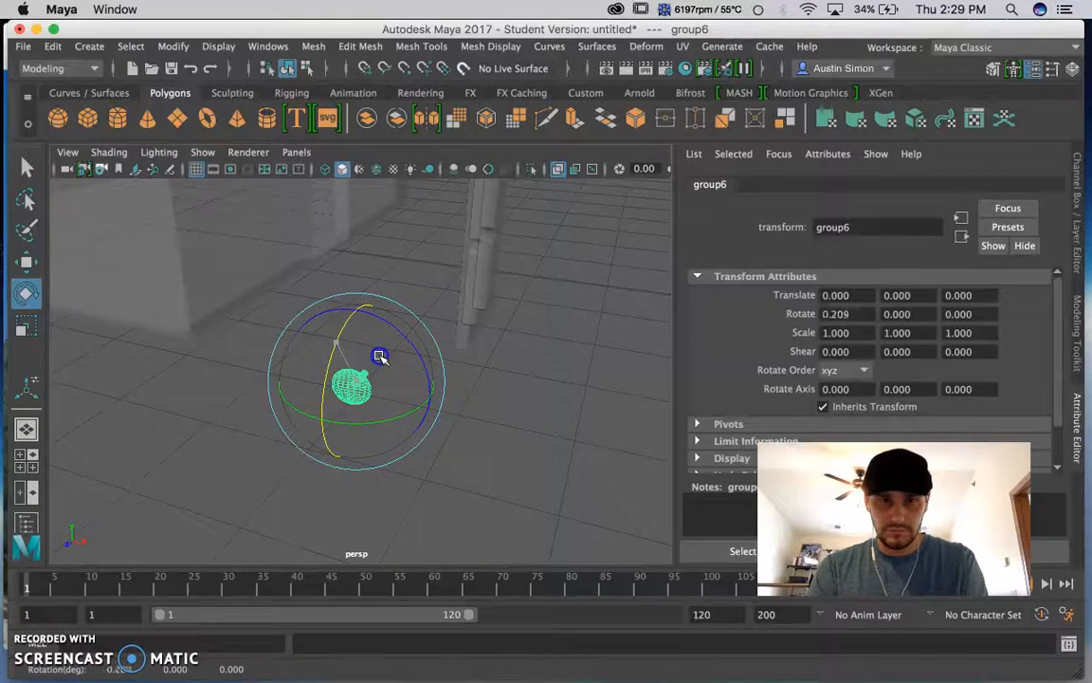
double_click(839, 314)
type("0")
key("Return")
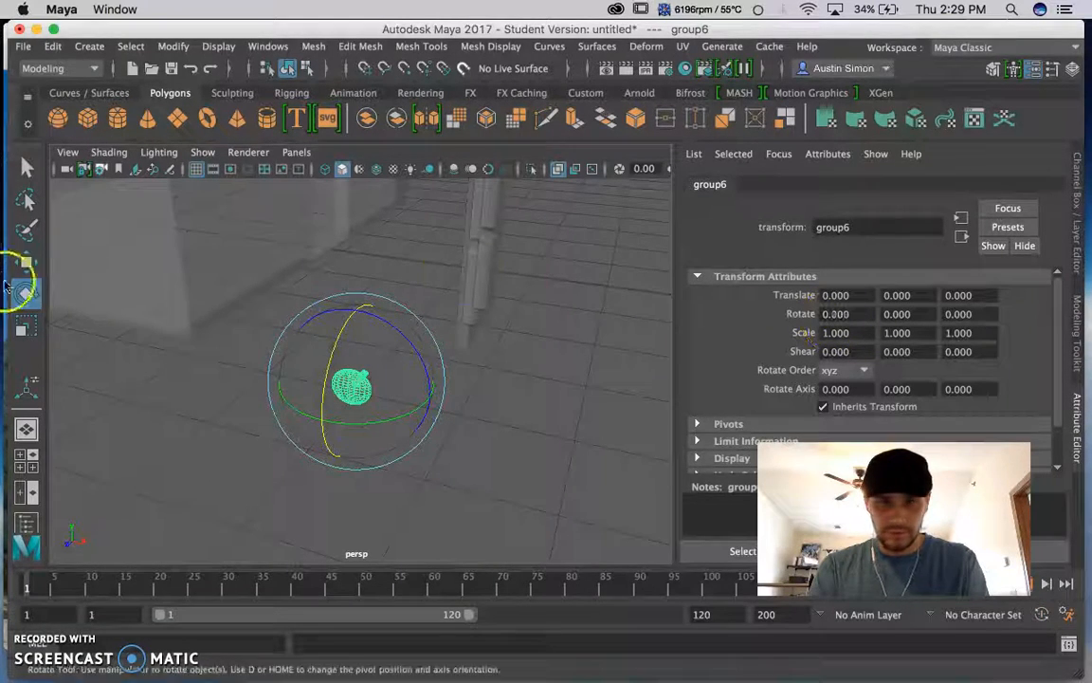
Try rotating the doorknob group about Z and freely around several axes, undoing each rotation.
key("super+z")
left_click_drag(417, 362, 426, 402)
key("ctrl+z")
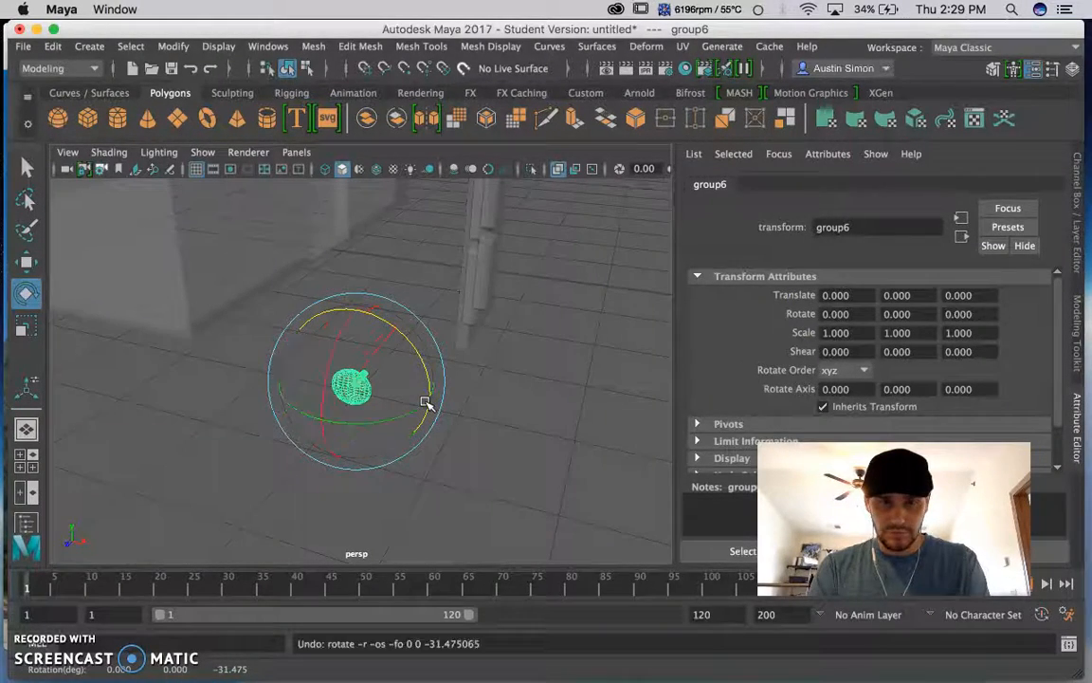
left_click_drag(441, 359, 346, 407)
key("ctrl+z")
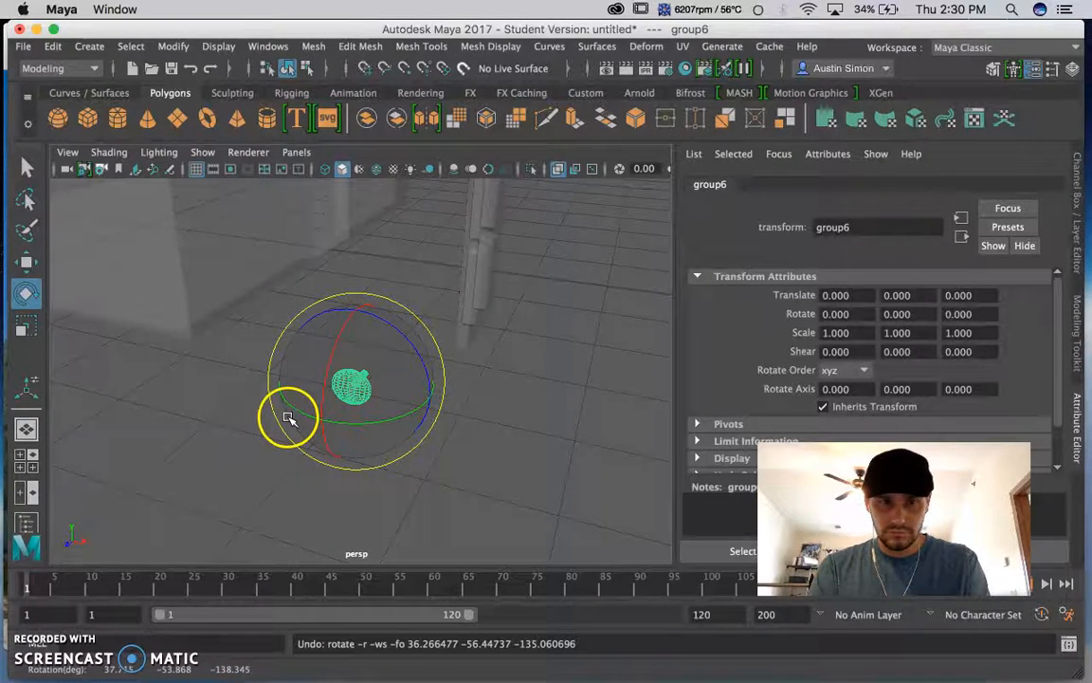
left_click_drag(289, 418, 272, 407)
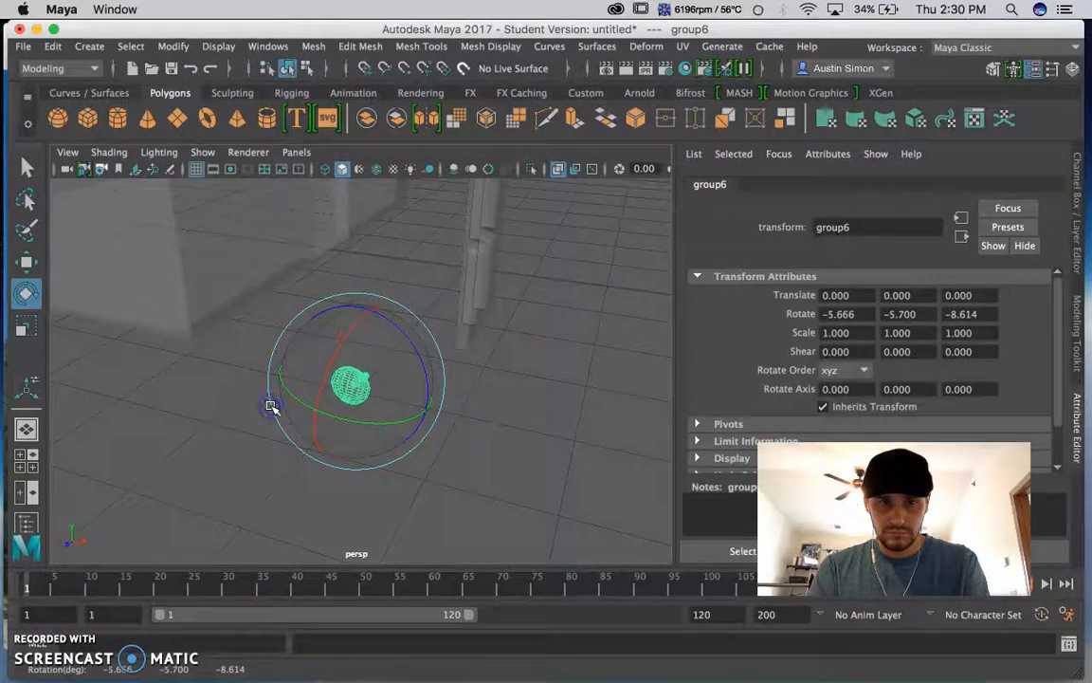
key("ctrl+z")
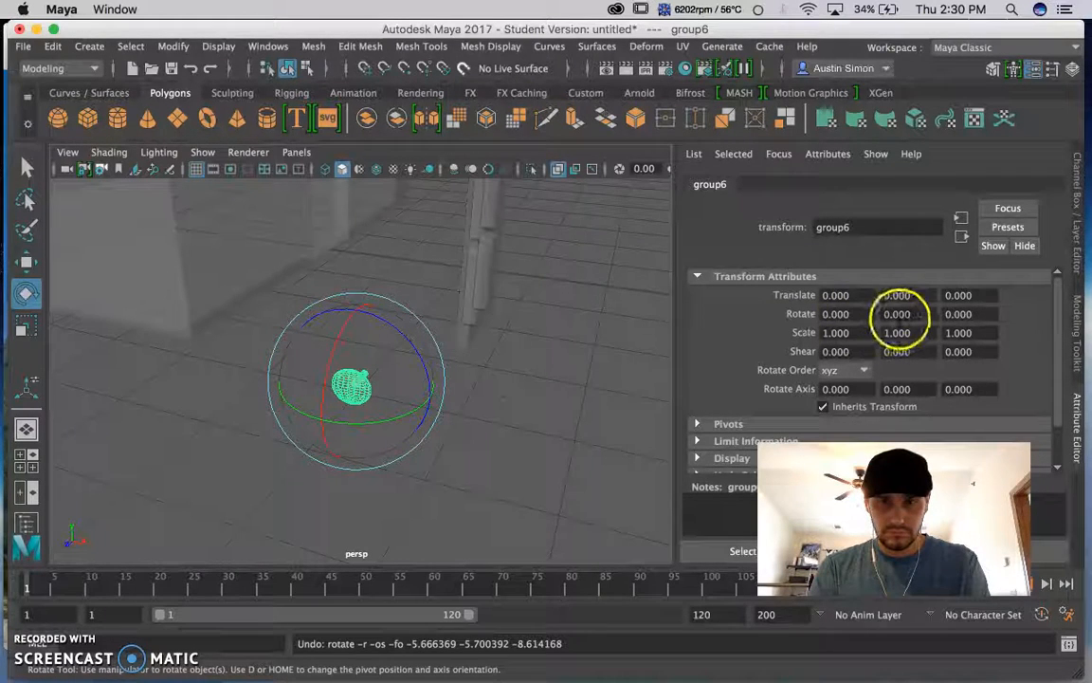
Set the doorknob group's Y rotation to 90 degrees.
left_click(900, 314)
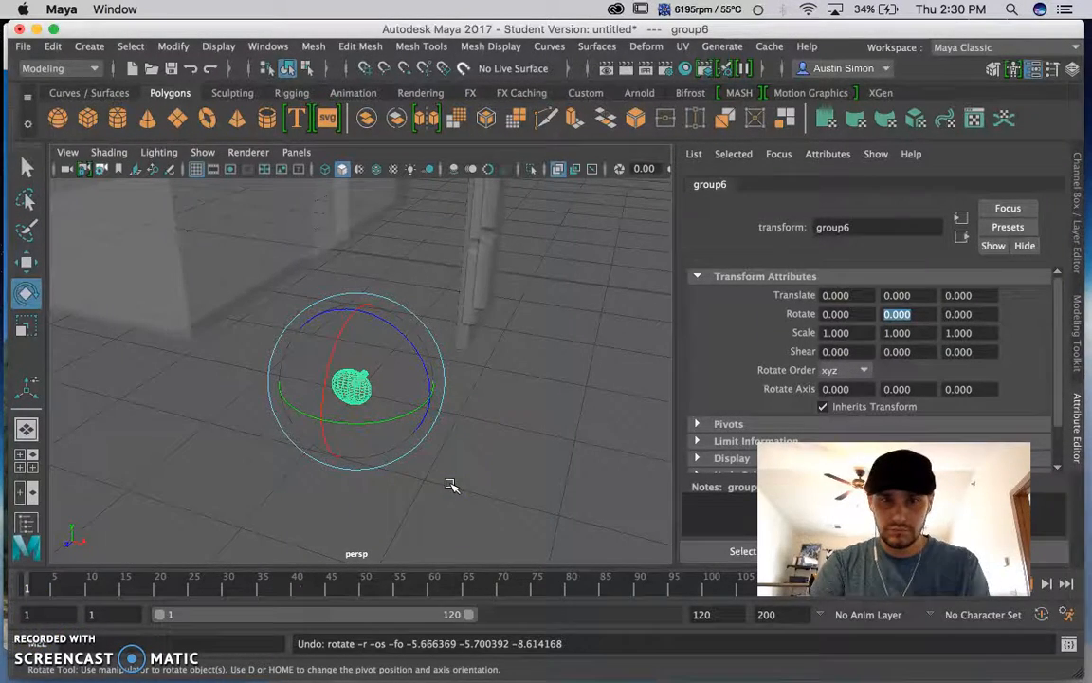
key("Return")
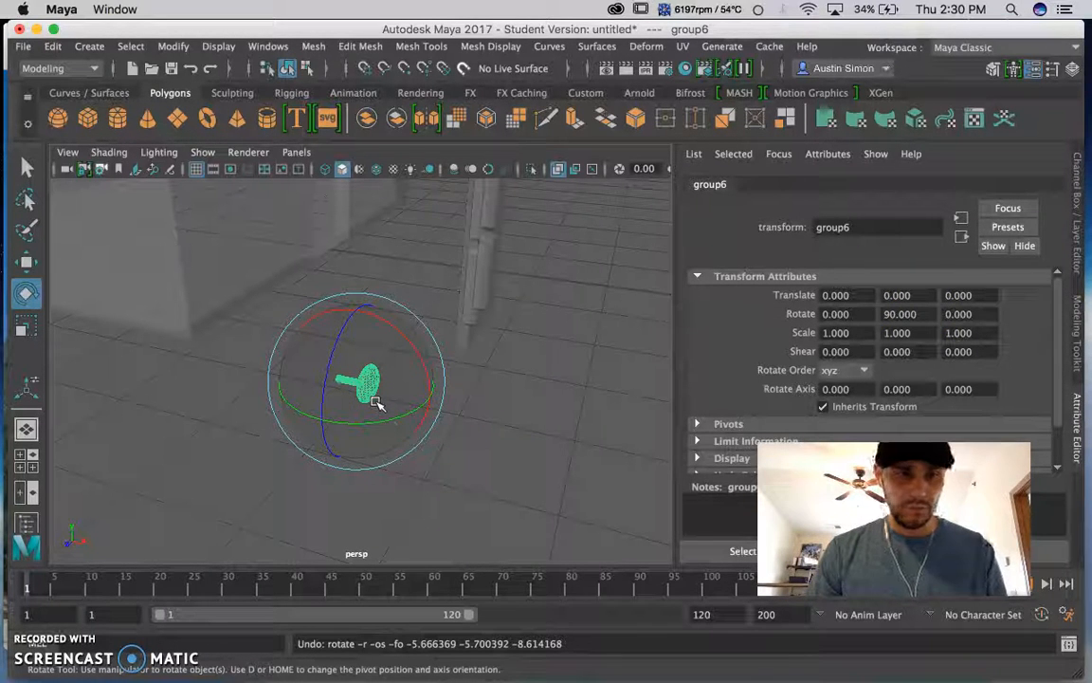
left_click_drag(377, 403, 376, 403)
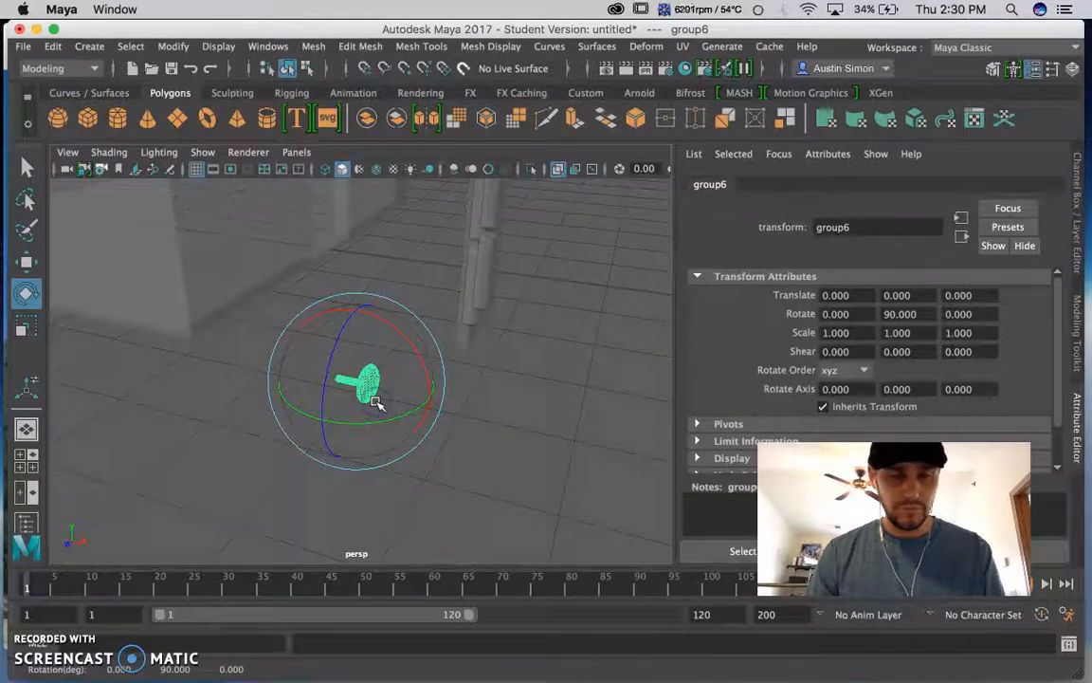